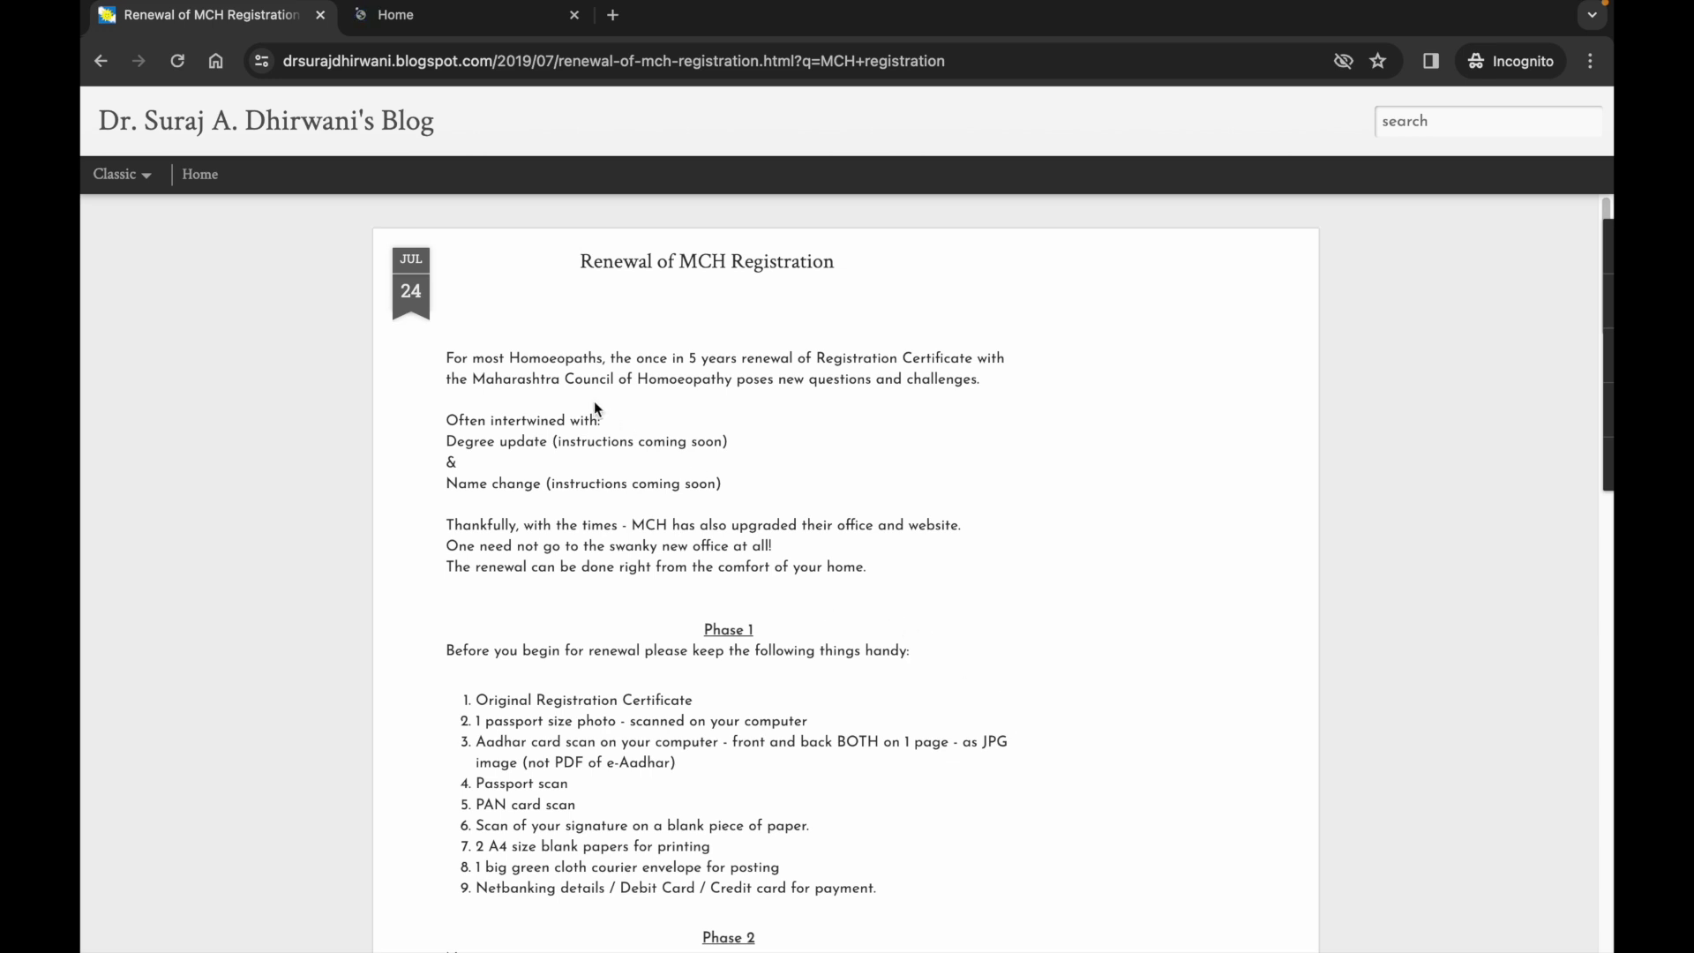
Switch to the tab with the Maharashtra Council of Homoeopathy home page at mchmumbai.org.
{"action": "left_click", "coordinate": [462, 28]}
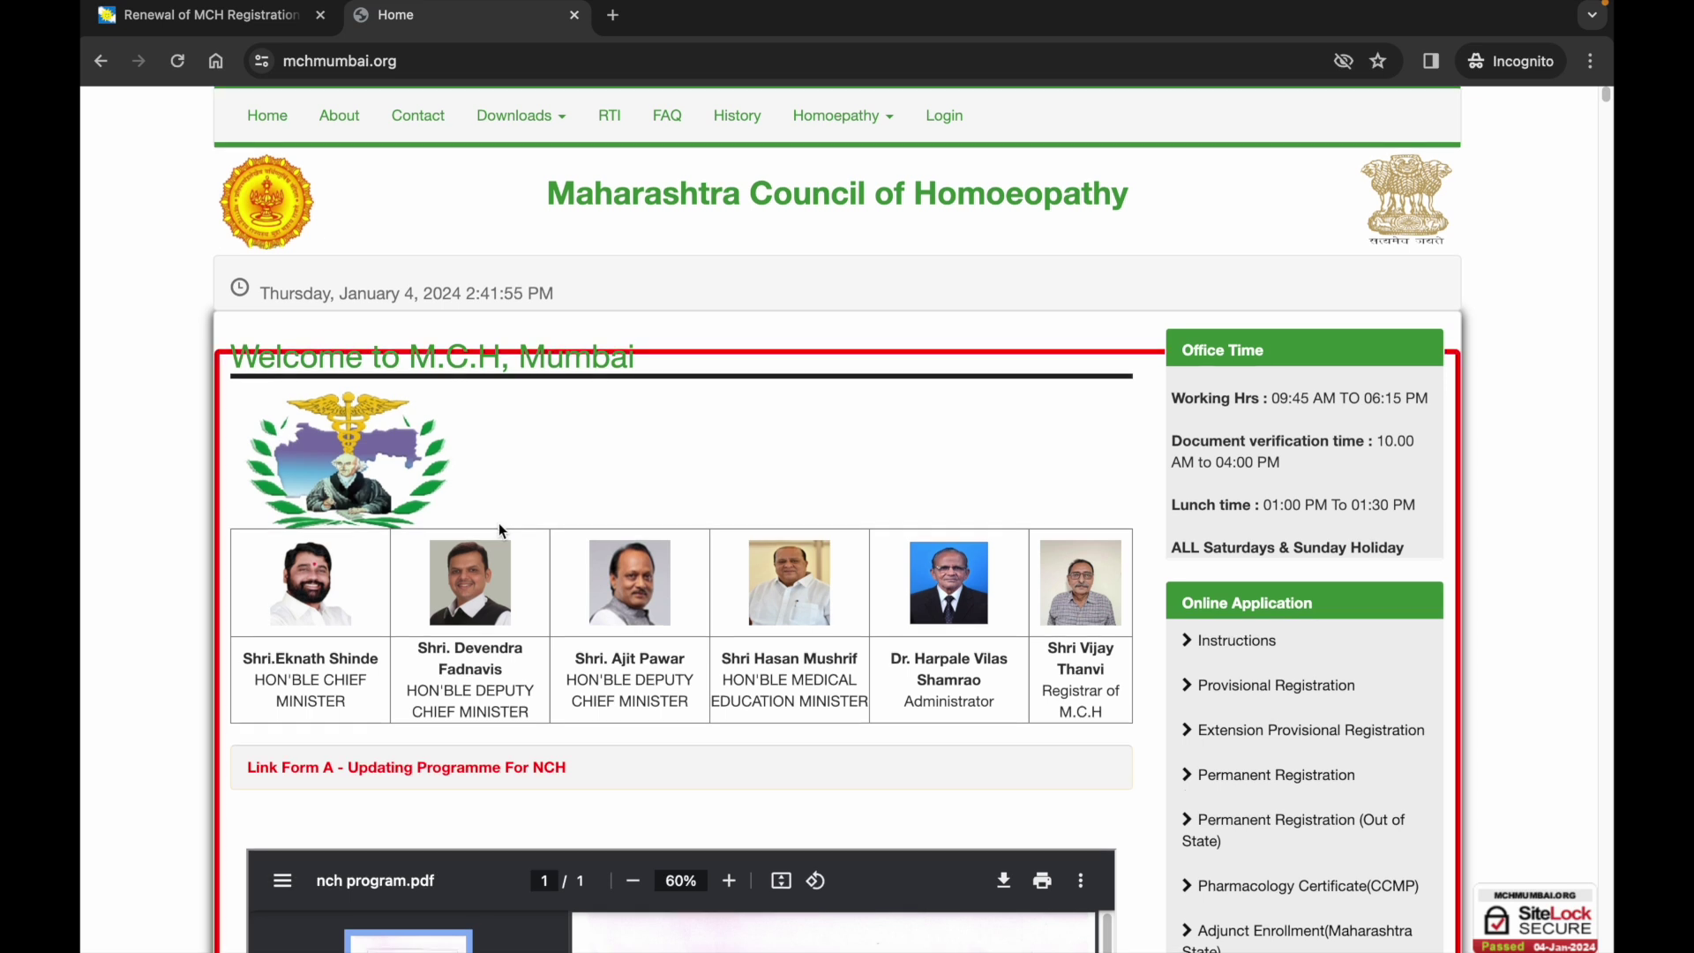
Check the mchmumbai.org address in the address bar and scroll the home page to its Online Application list.
{"action": "scroll", "coordinate": [500, 529], "scroll_direction": "down", "scroll_amount": 3}
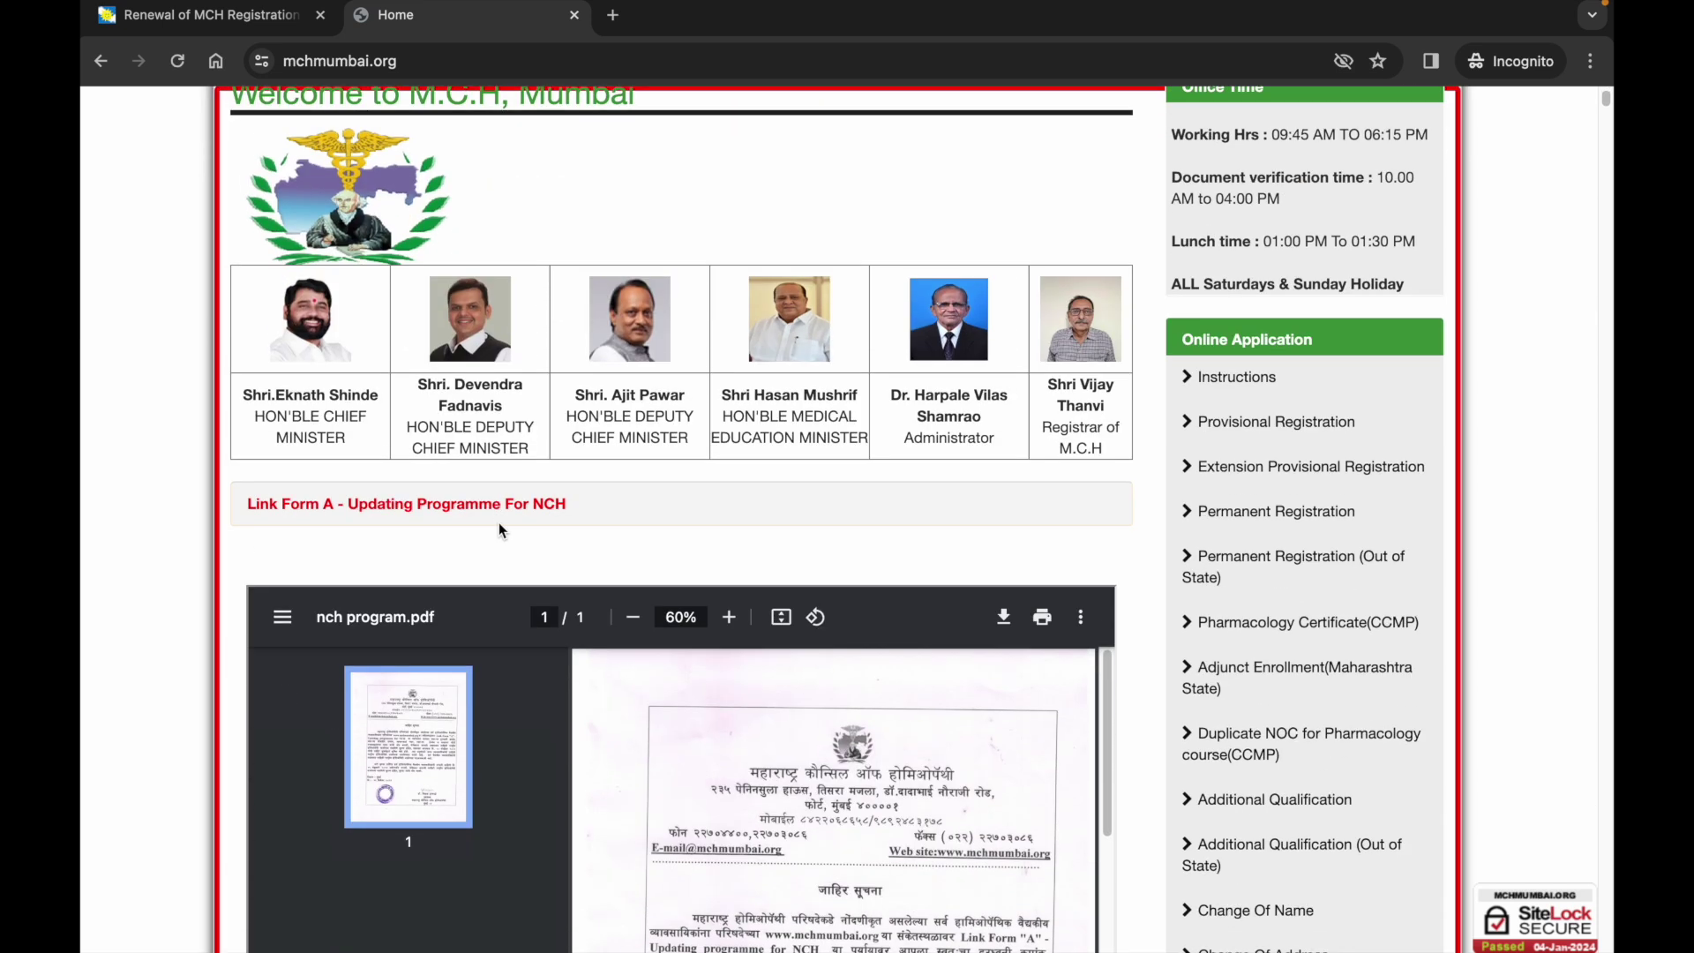
{"action": "scroll", "coordinate": [479, 533], "scroll_direction": "up", "scroll_amount": 1}
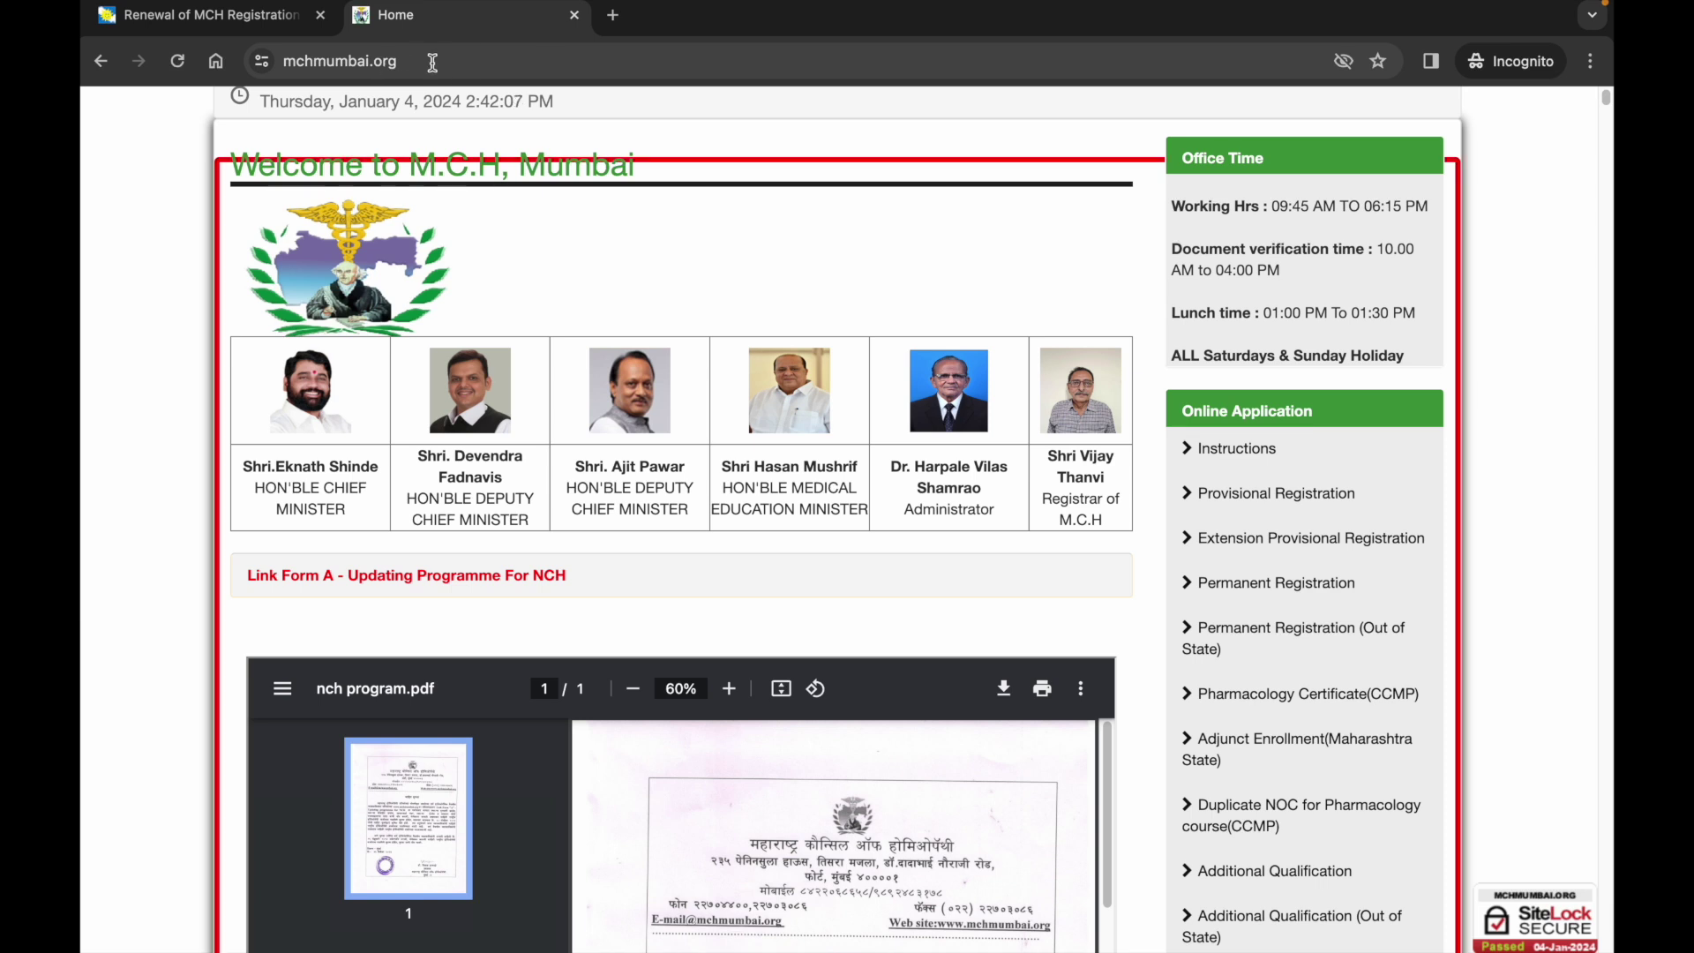
{"action": "left_click", "coordinate": [385, 62]}
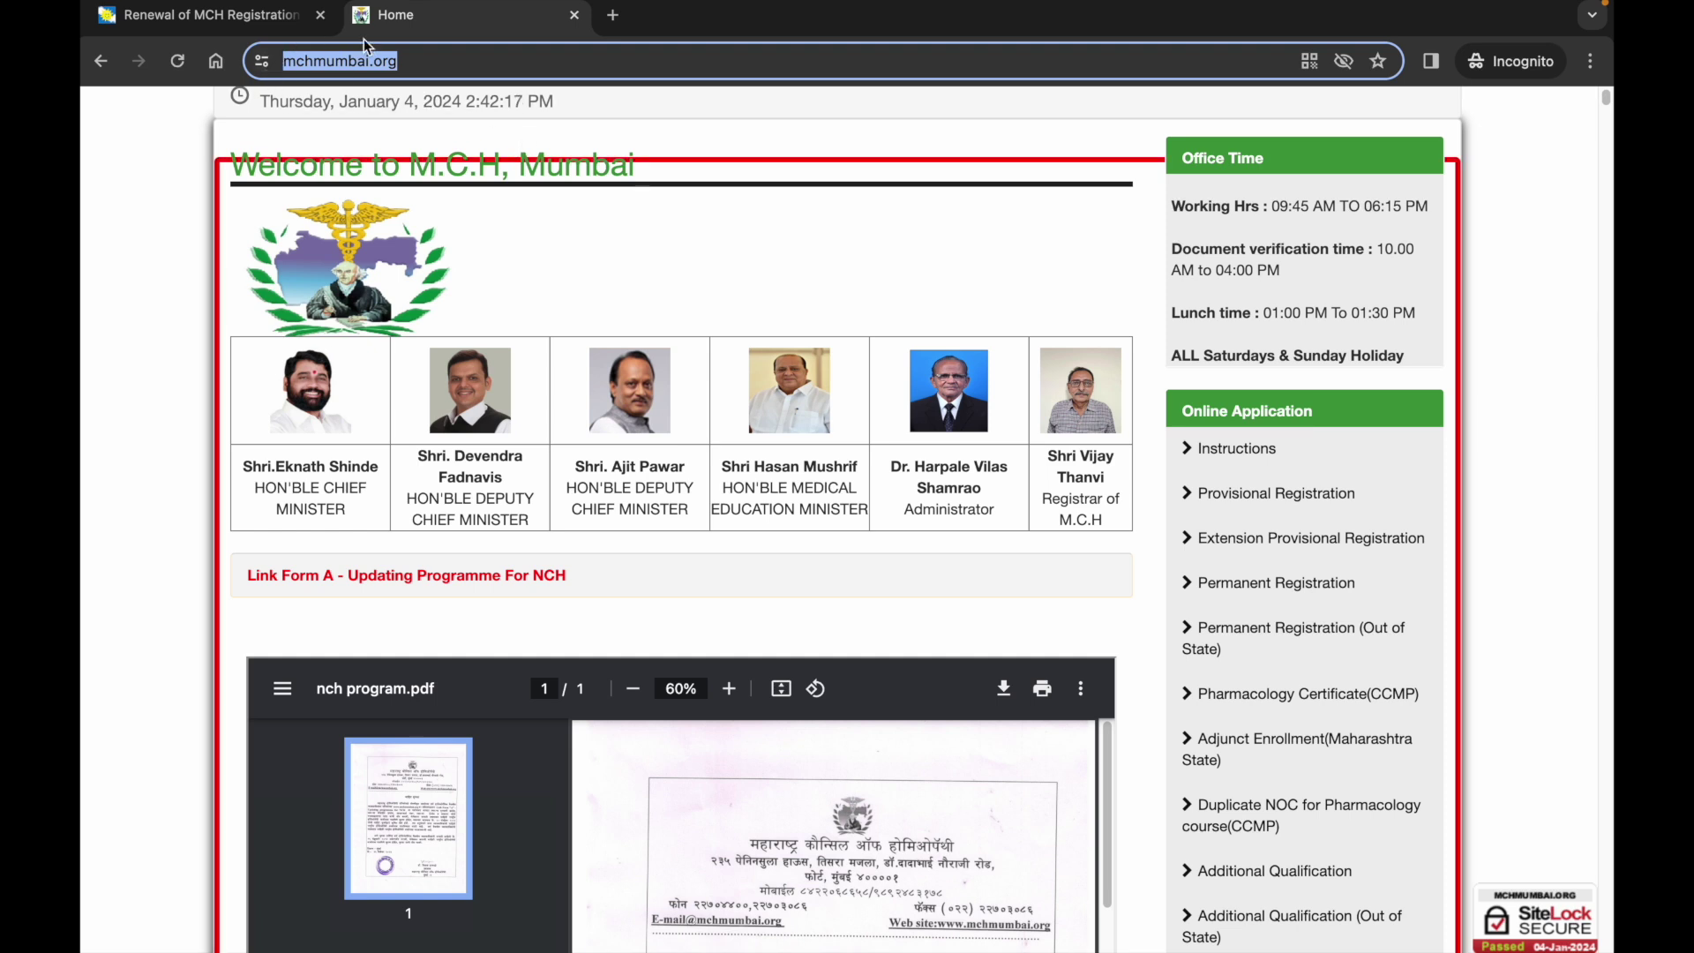
{"action": "left_click", "coordinate": [423, 60]}
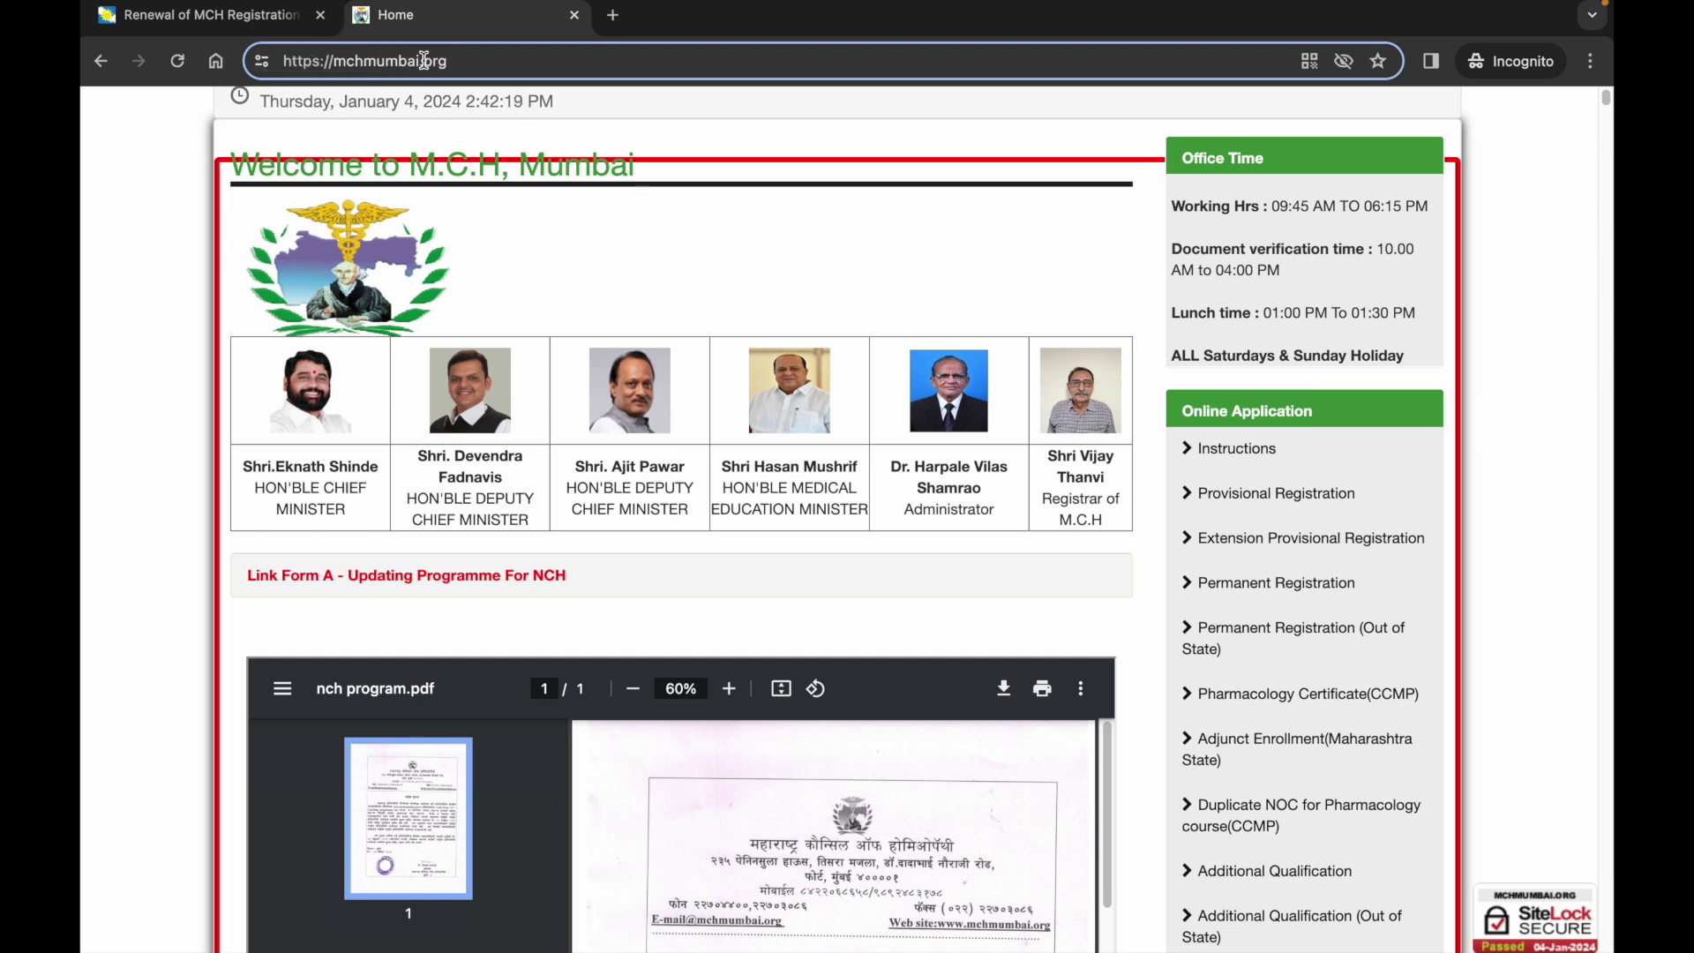
{"action": "scroll", "coordinate": [413, 459], "scroll_direction": "down", "scroll_amount": 1}
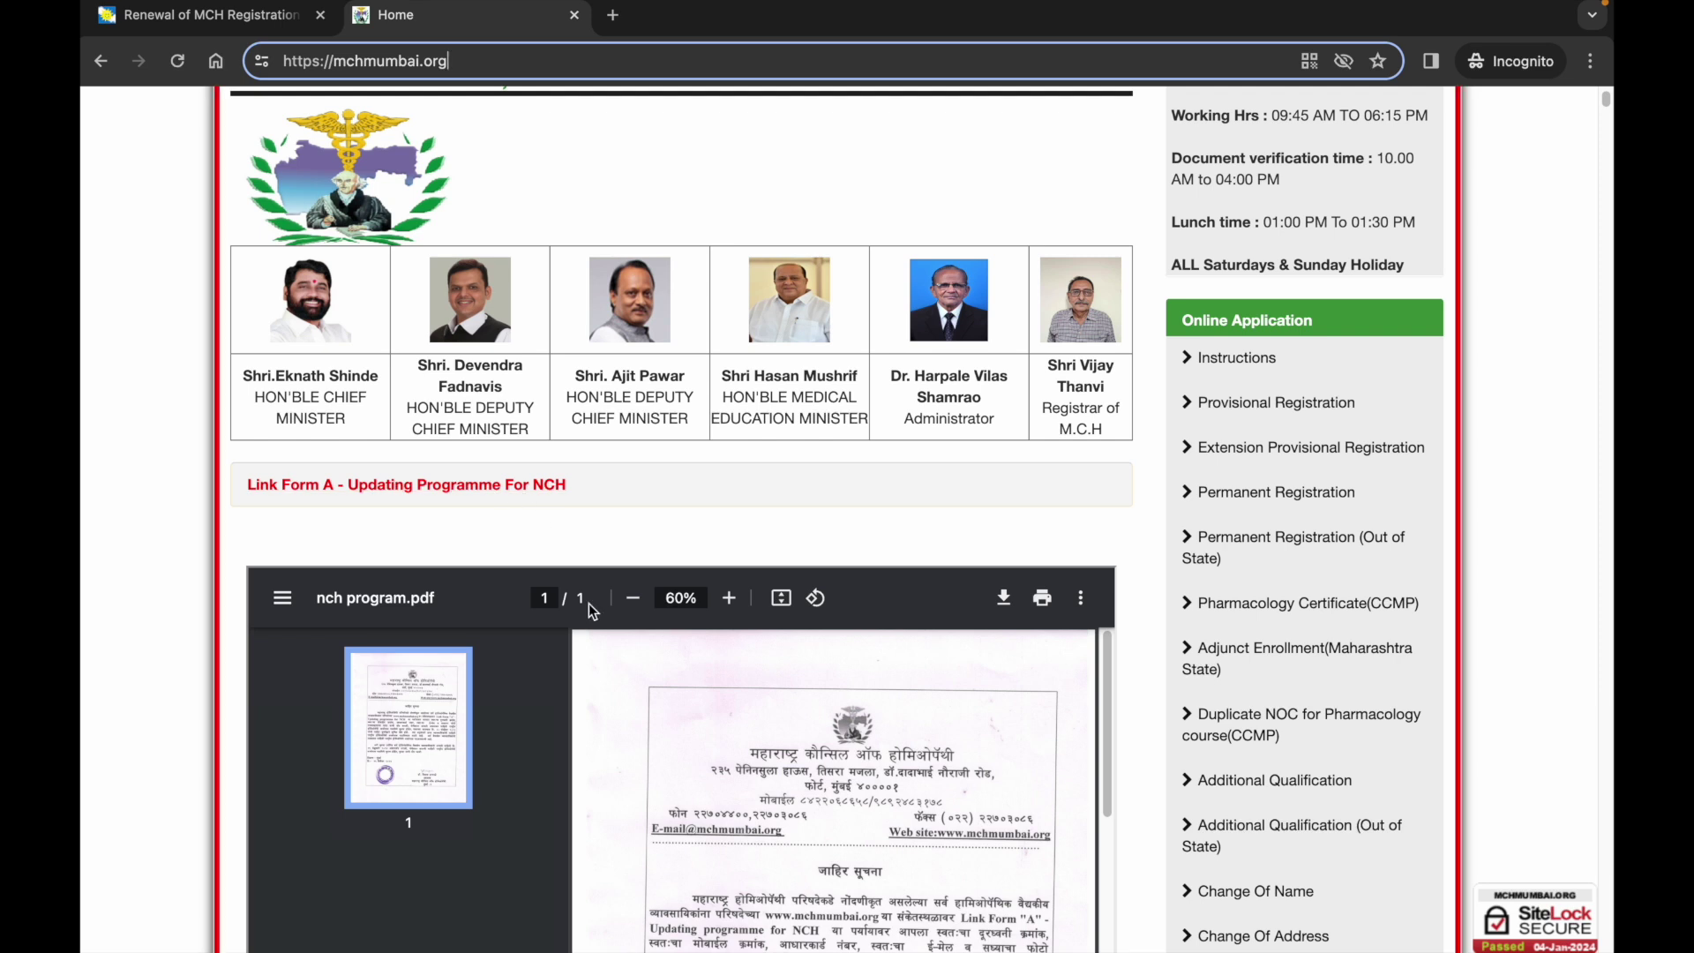
{"action": "scroll", "coordinate": [590, 603], "scroll_direction": "down", "scroll_amount": 2}
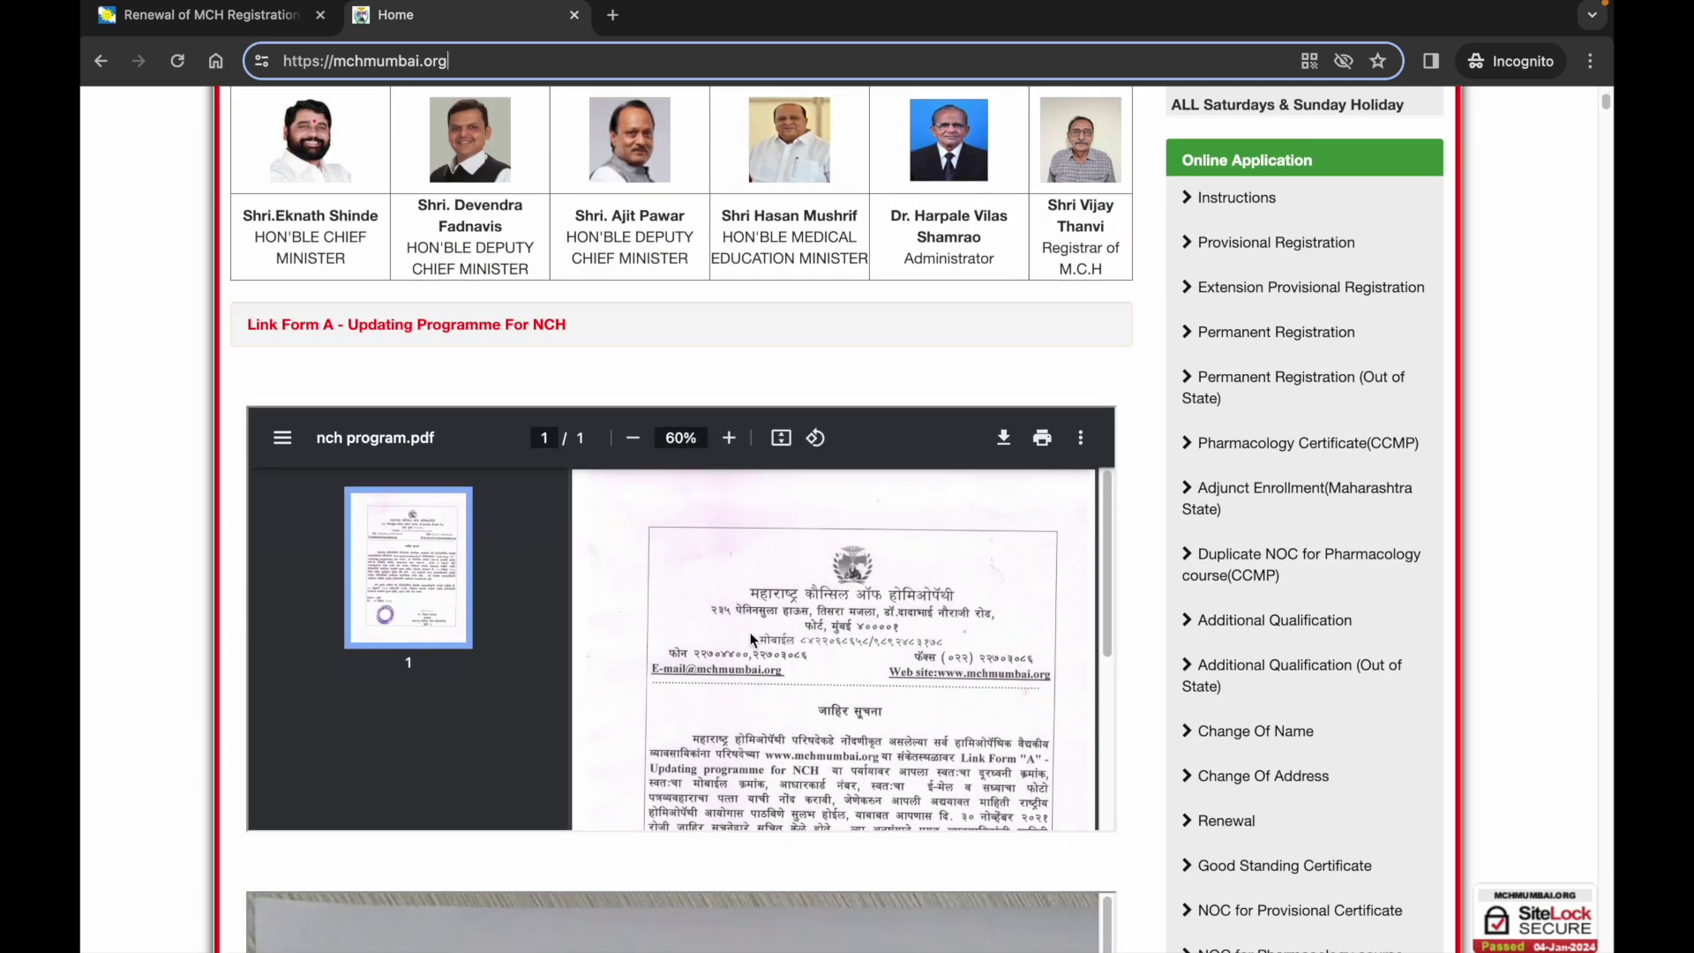
{"action": "scroll", "coordinate": [753, 638], "scroll_direction": "down", "scroll_amount": 3}
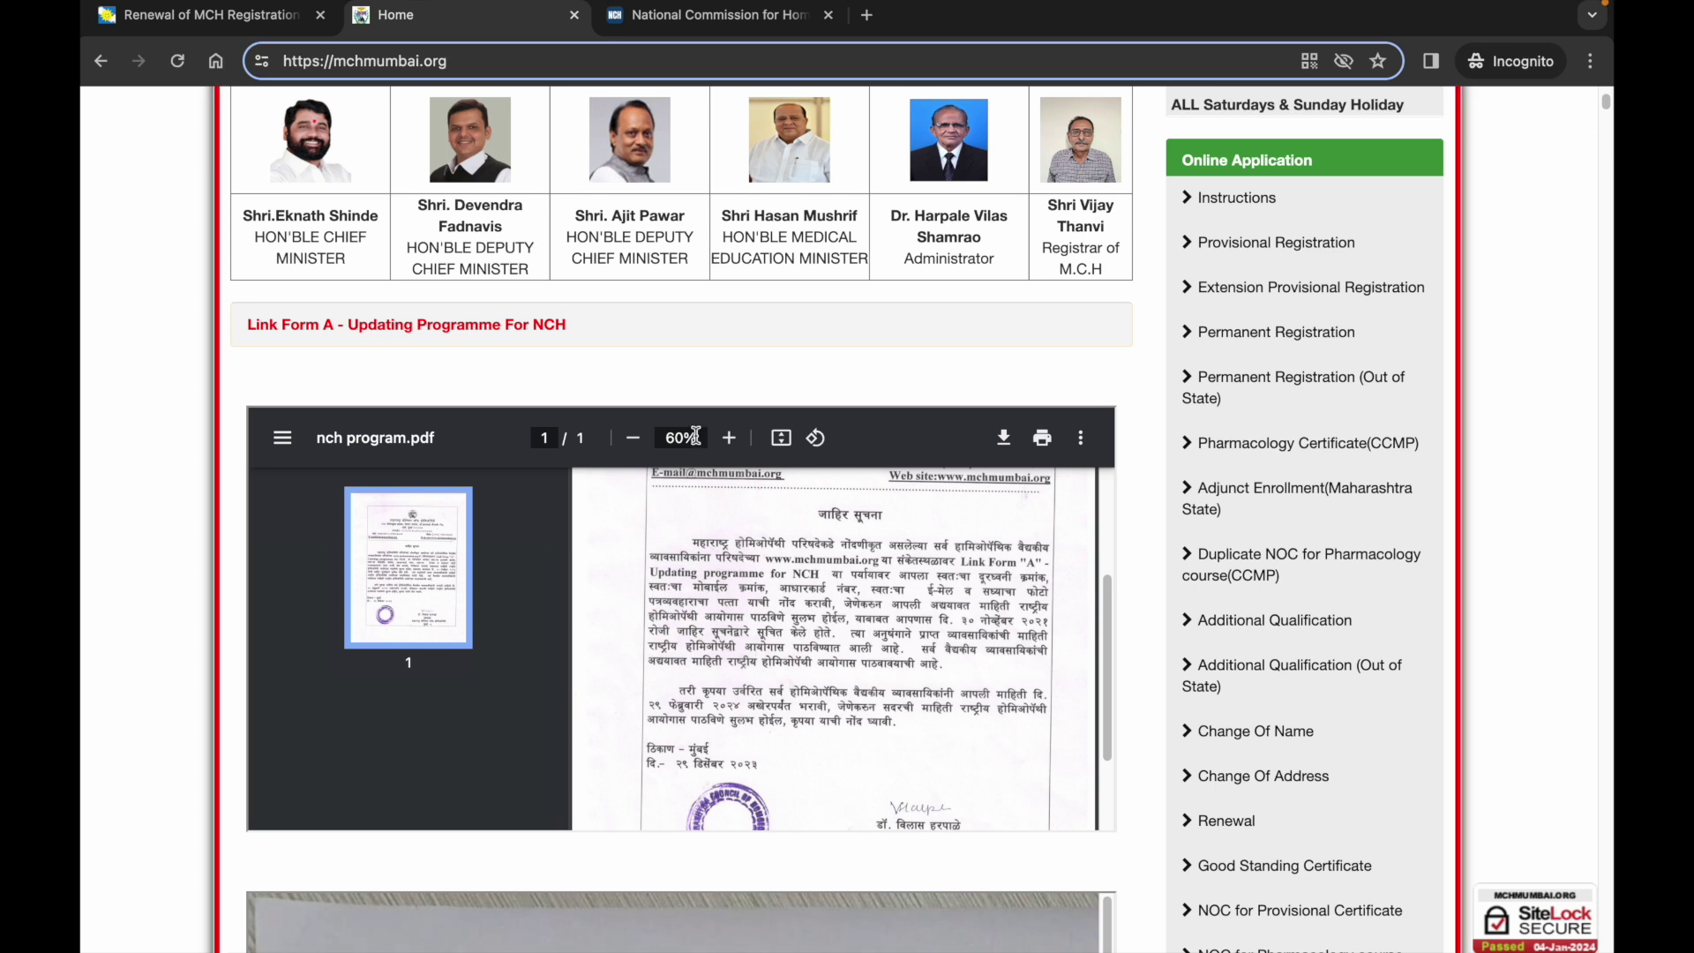
{"action": "left_click", "coordinate": [733, 16]}
{"action": "mouse_move", "coordinate": [723, 309]}
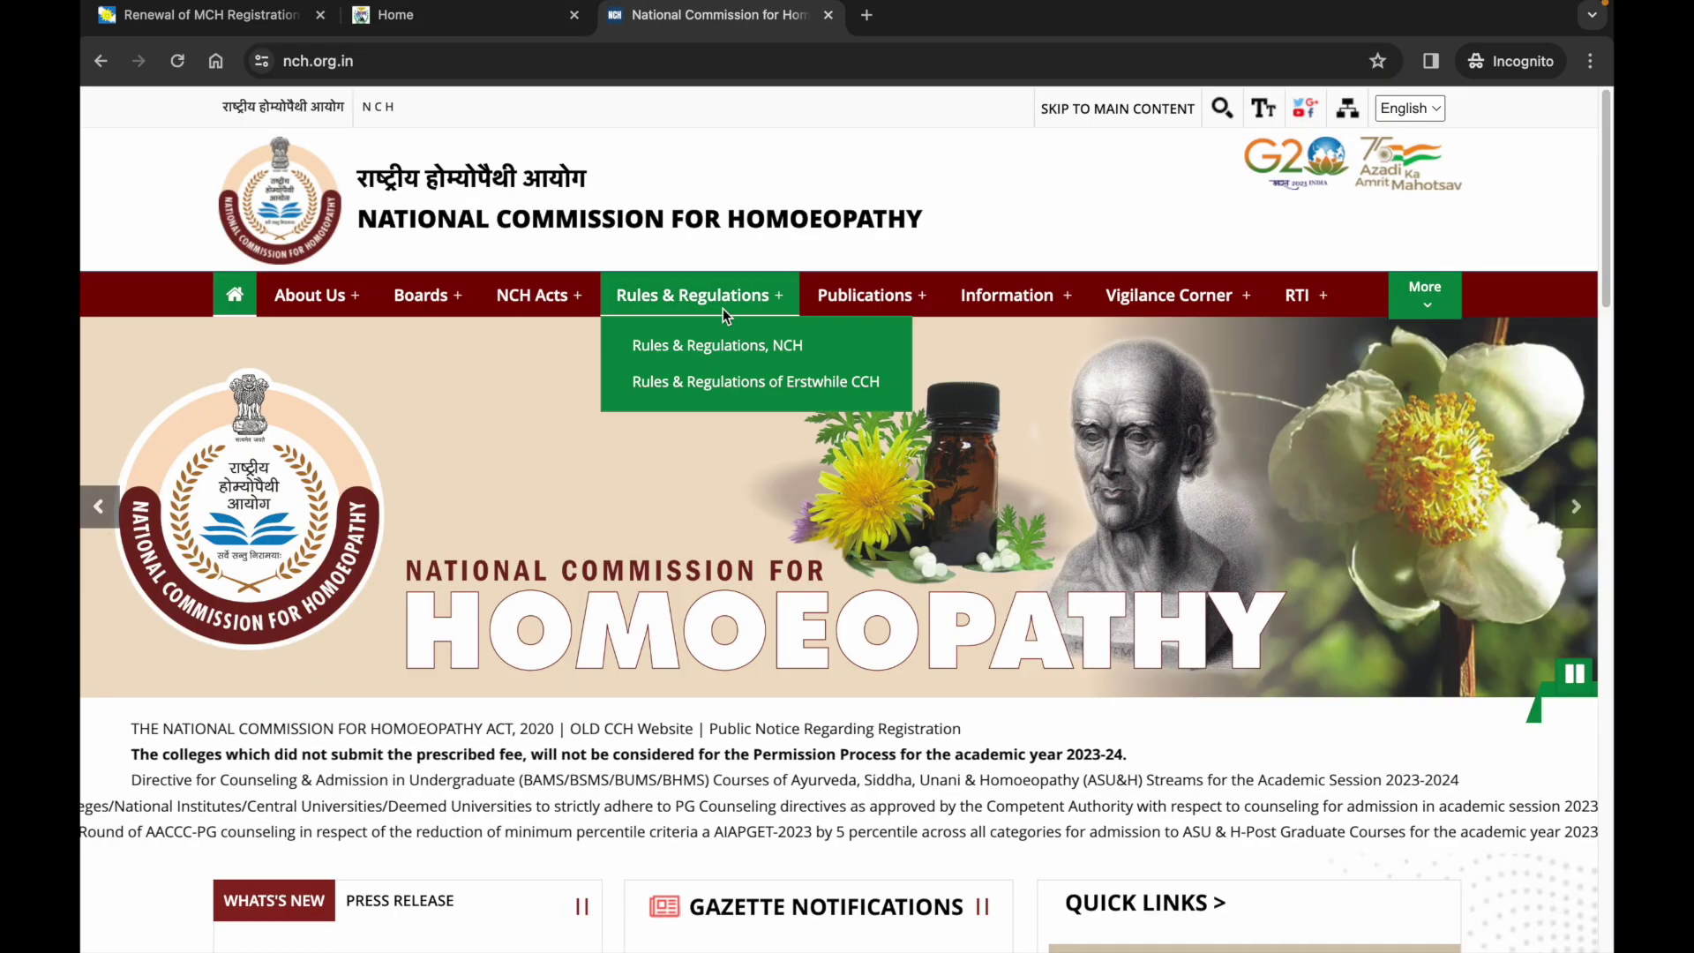
{"action": "scroll", "coordinate": [723, 309], "scroll_direction": "down", "scroll_amount": 1}
{"action": "scroll", "coordinate": [723, 309], "scroll_direction": "down", "scroll_amount": 8}
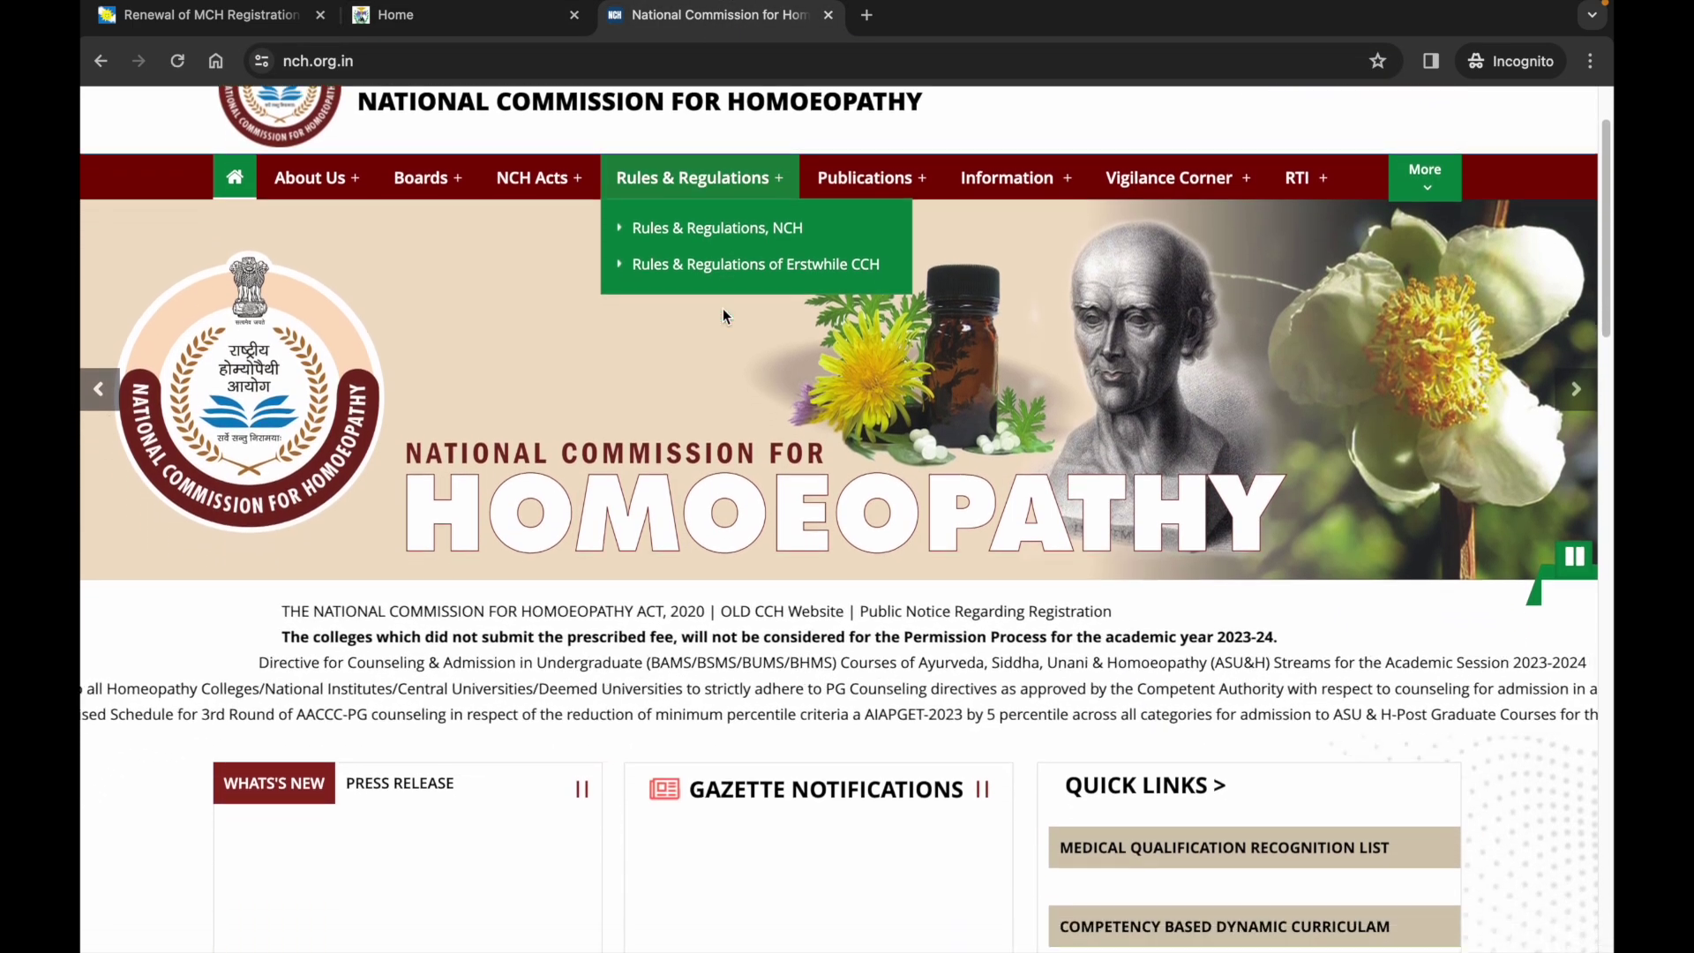
{"action": "scroll", "coordinate": [723, 308], "scroll_direction": "up", "scroll_amount": 9}
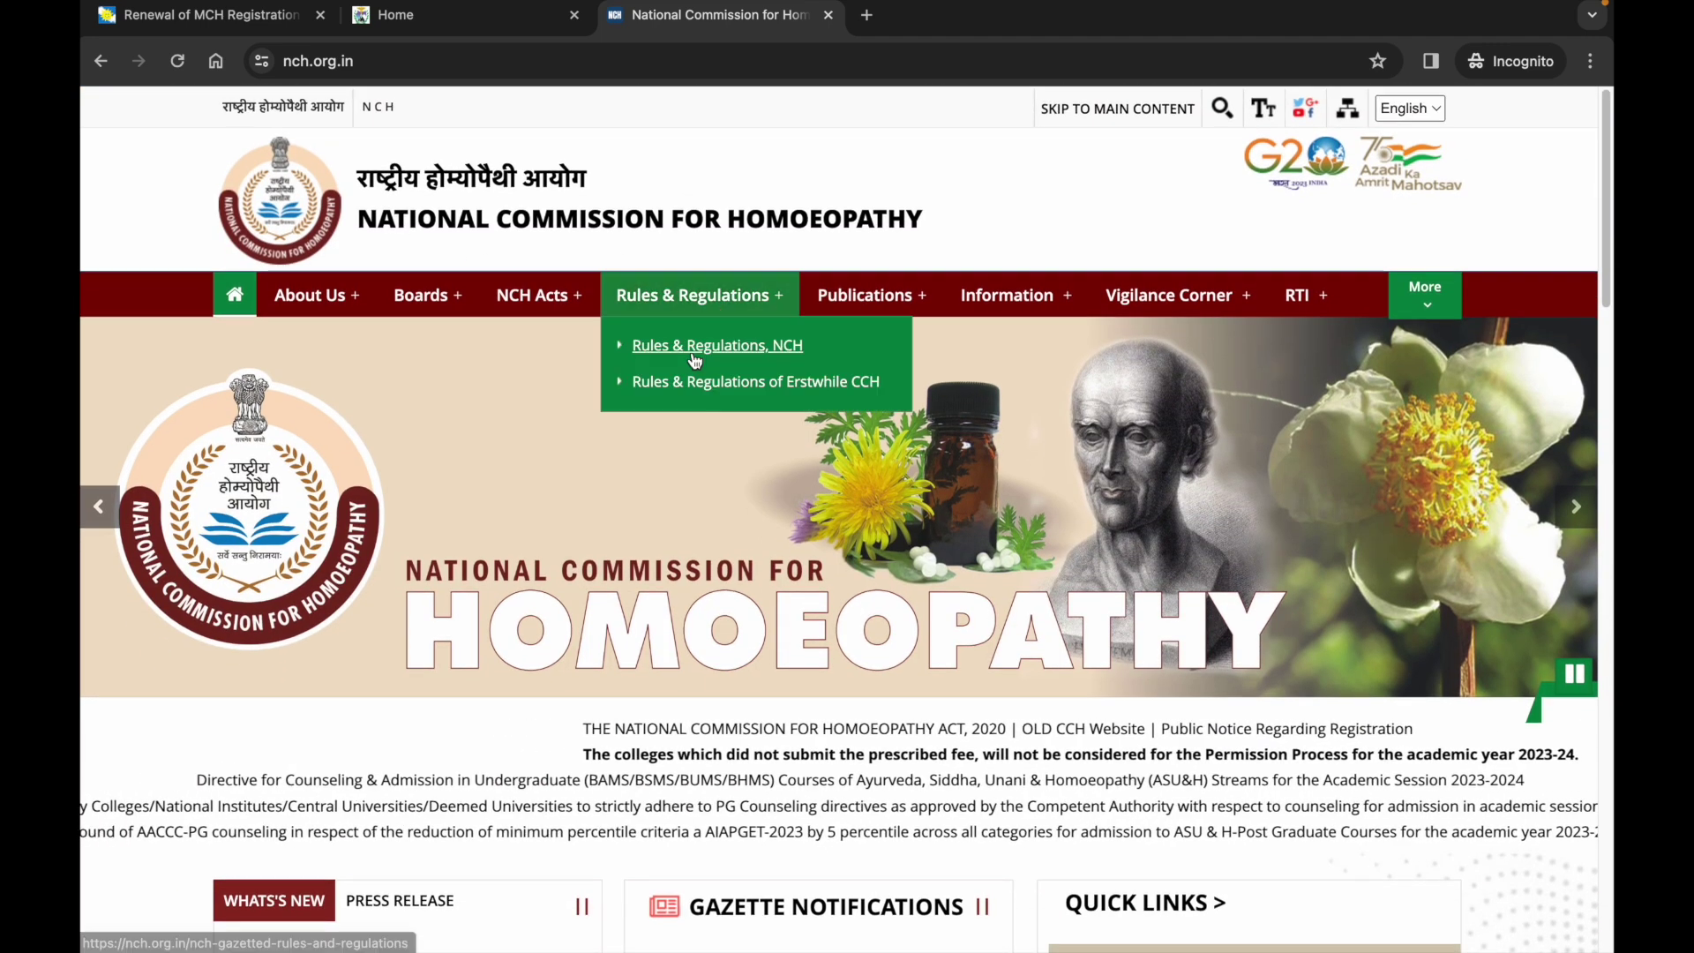
{"action": "left_click", "coordinate": [459, 10]}
{"action": "scroll", "coordinate": [516, 384], "scroll_direction": "up", "scroll_amount": 1}
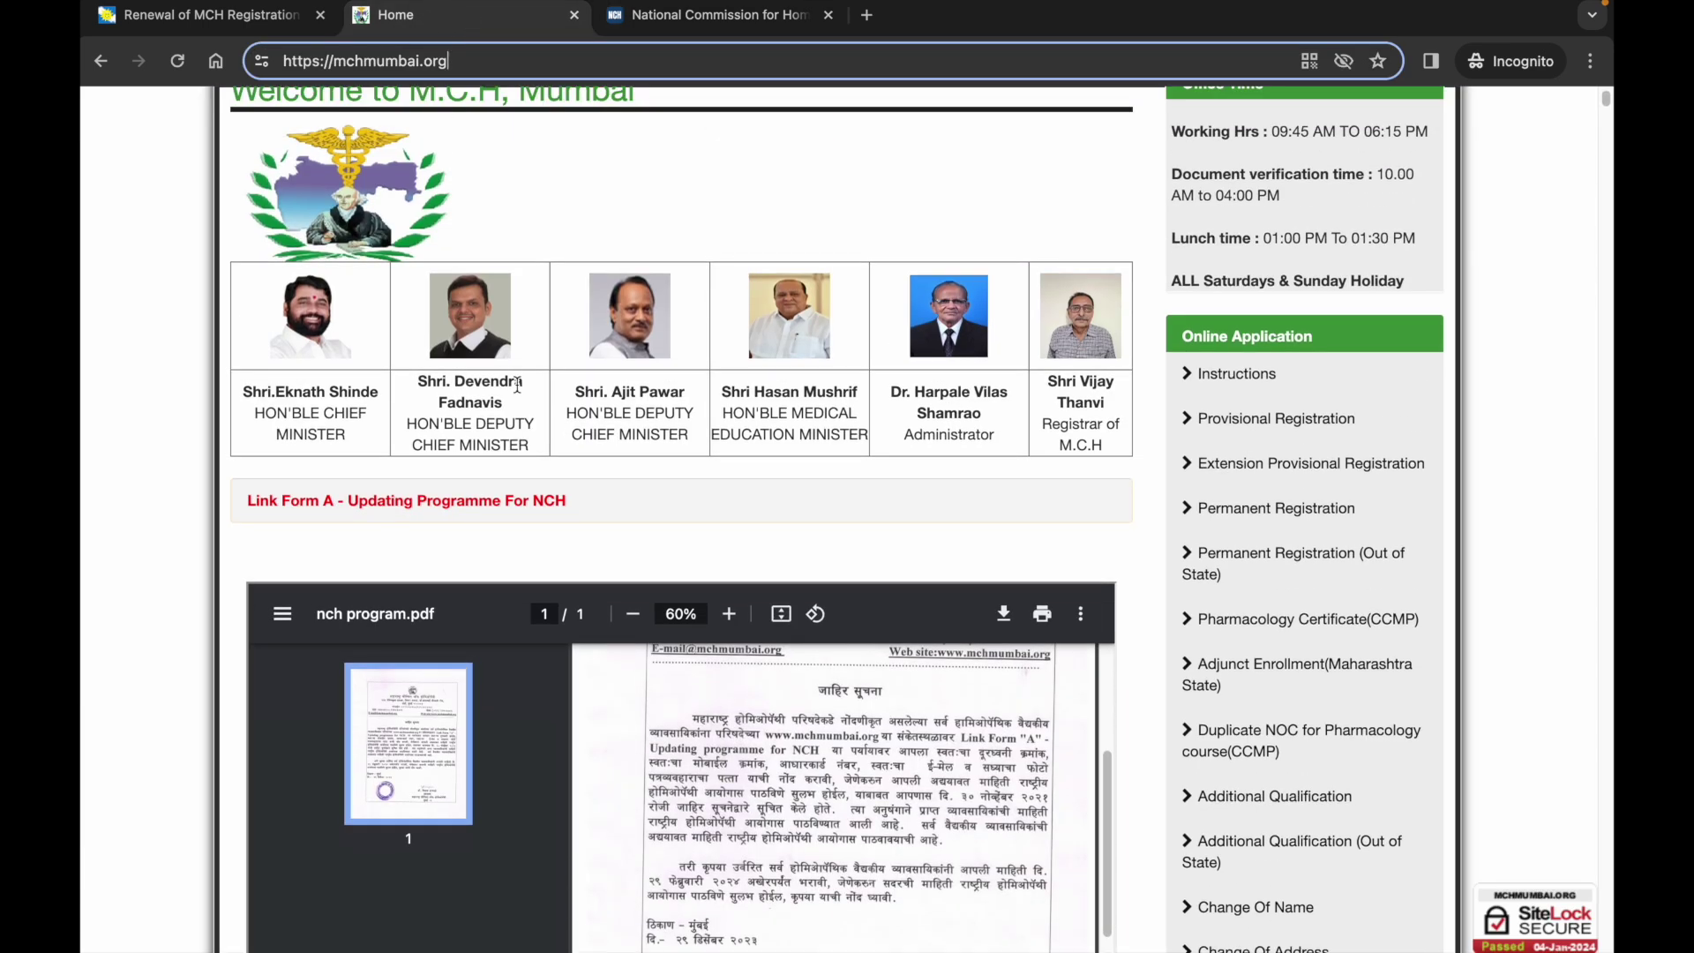
Open the 'Link Form A - Updating Programme For NCH' page and scroll down to its Note.
{"action": "left_click", "coordinate": [397, 506]}
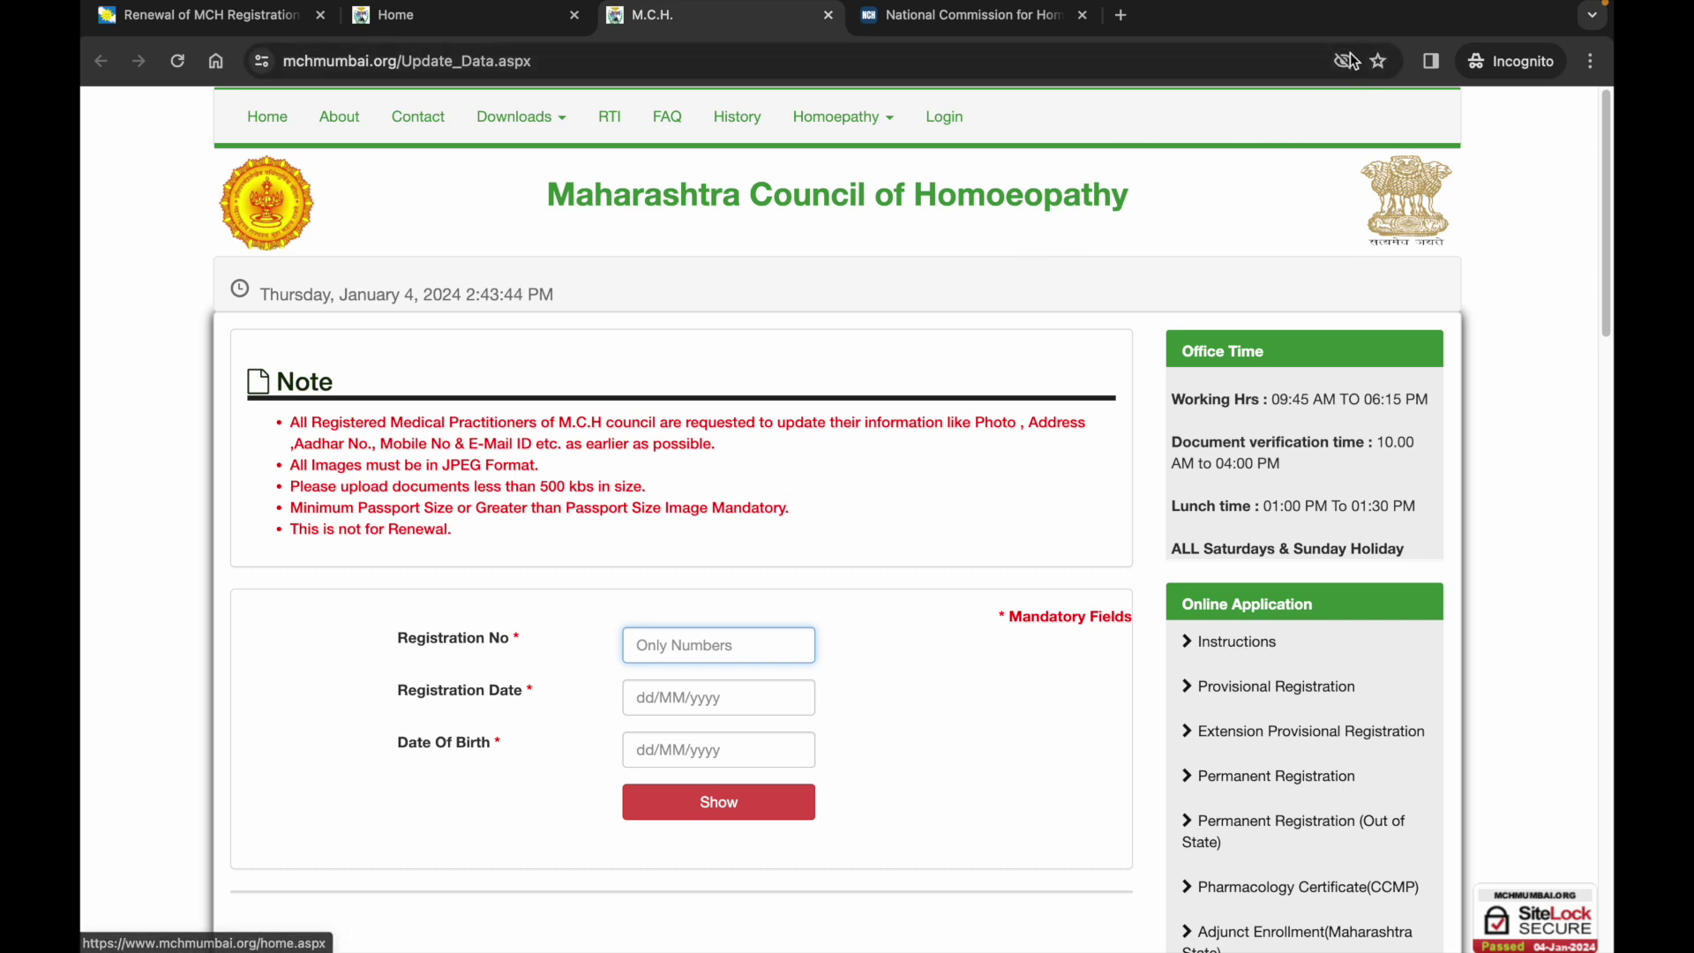
{"action": "scroll", "coordinate": [779, 415], "scroll_direction": "down", "scroll_amount": 1}
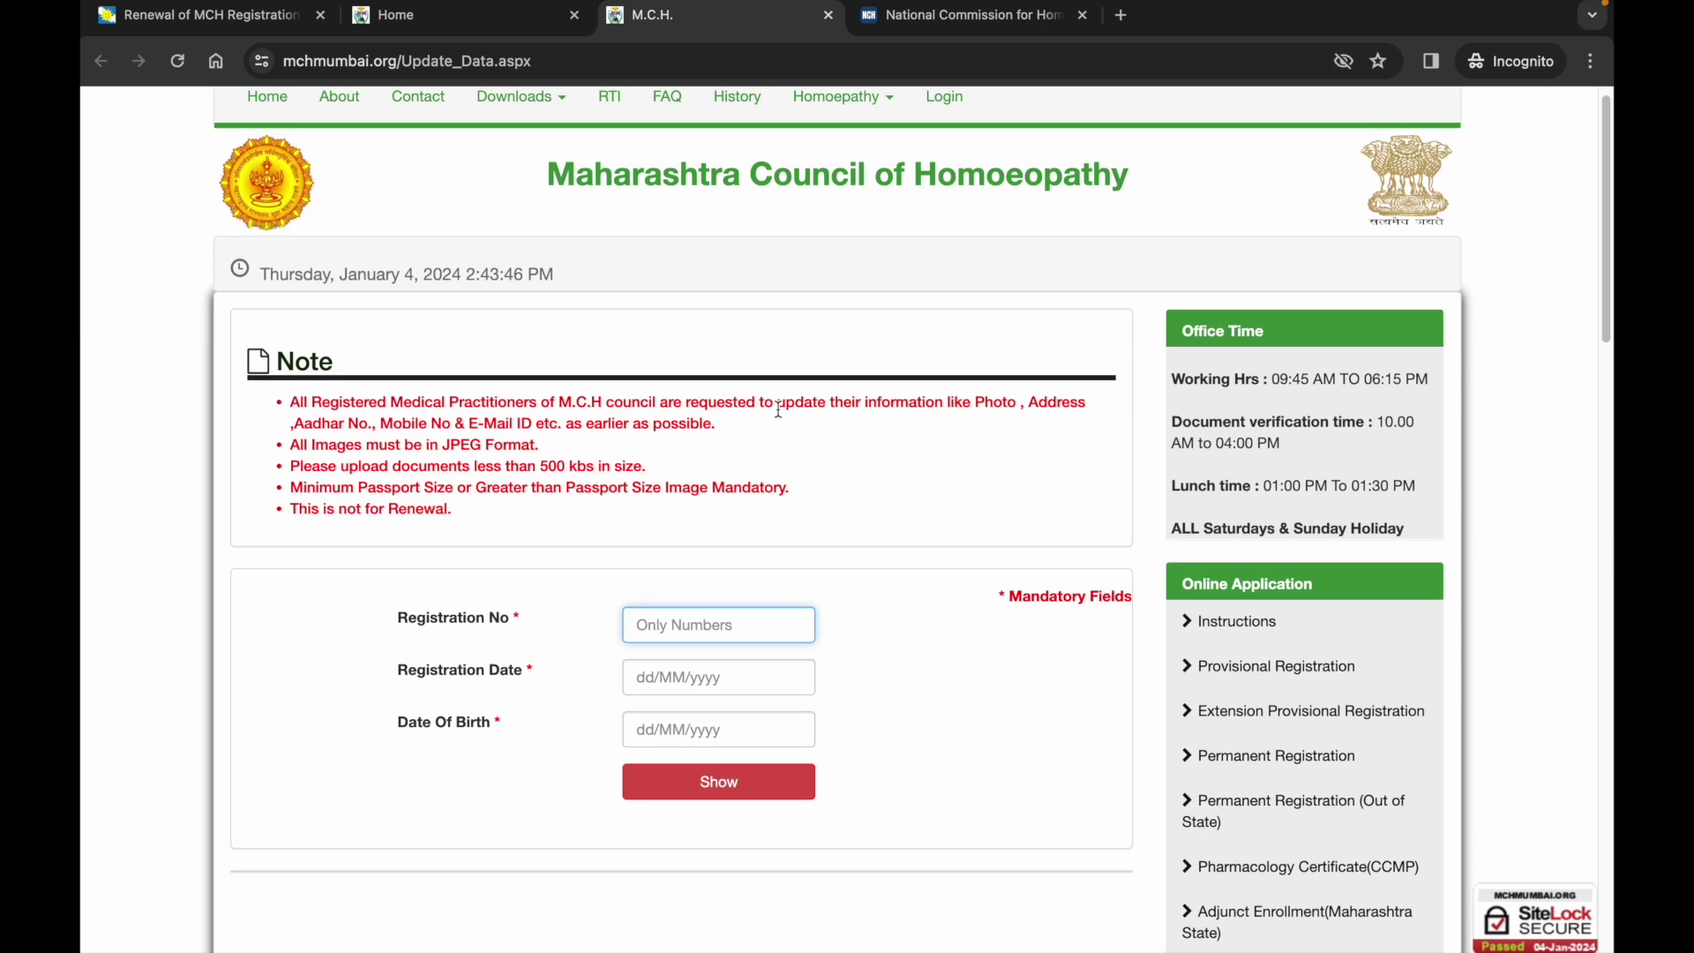
{"action": "scroll", "coordinate": [681, 605], "scroll_direction": "down", "scroll_amount": 5}
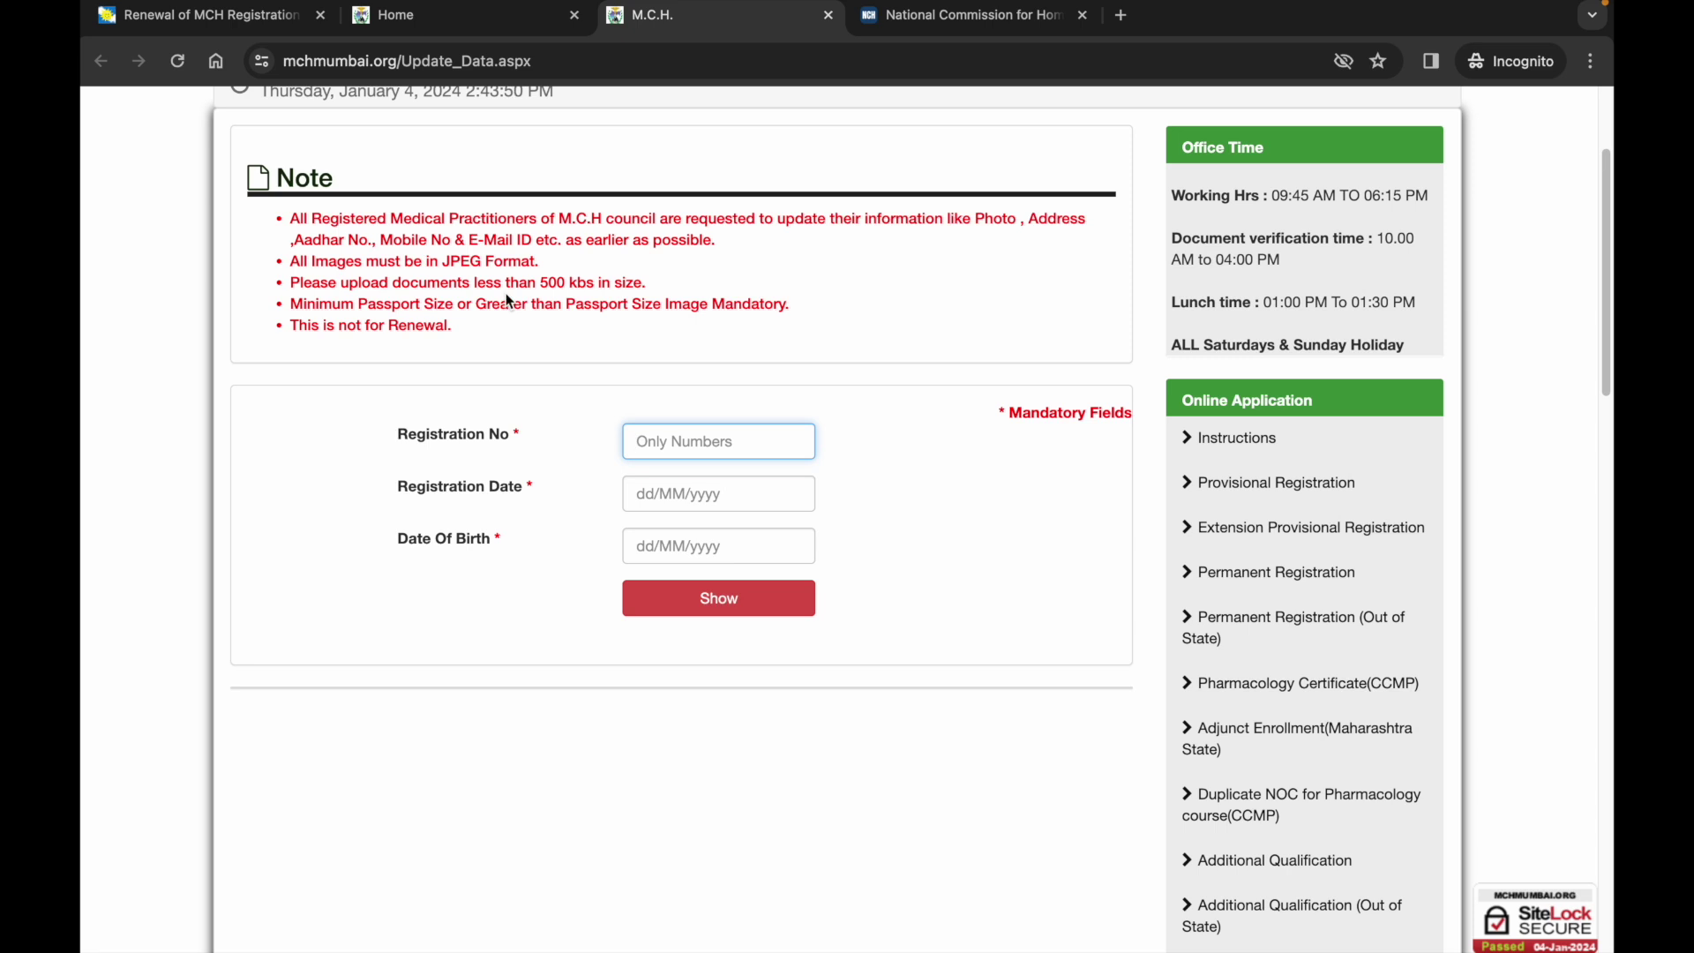
Highlight the Note's lines about Aadhar No. and the 500 kbs upload size limit.
{"action": "left_click", "coordinate": [296, 240]}
{"action": "left_click_drag", "start_coordinate": [295, 240], "coordinate": [359, 241]}
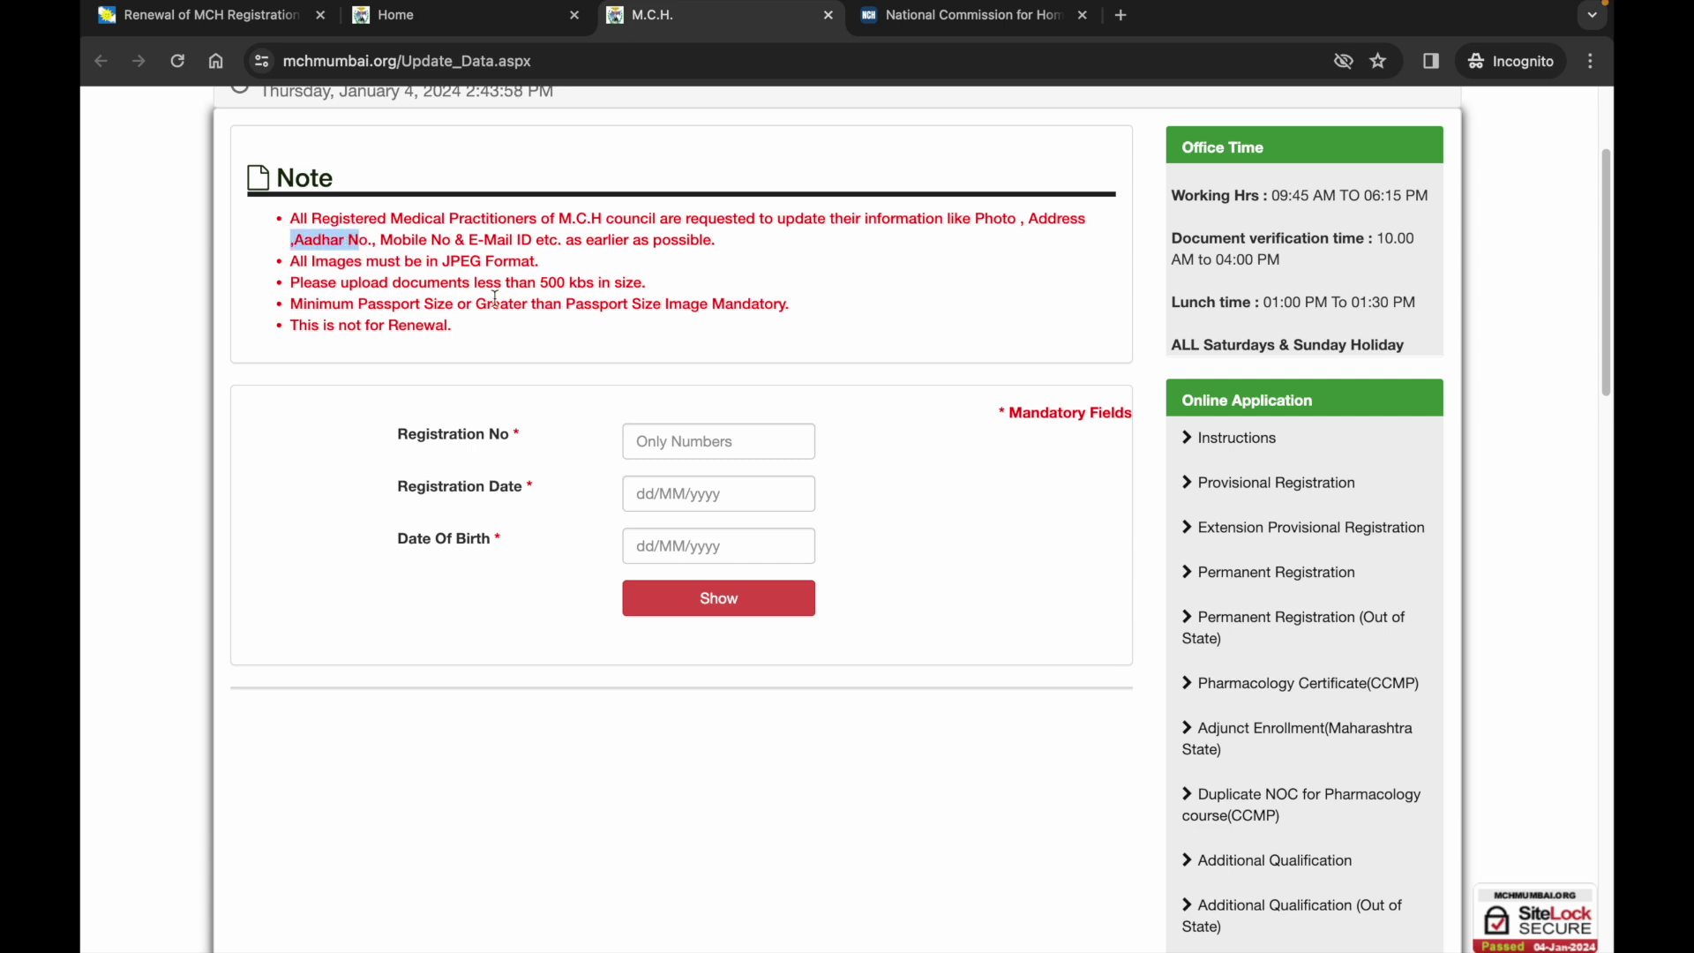
{"action": "left_click_drag", "start_coordinate": [537, 283], "coordinate": [296, 288]}
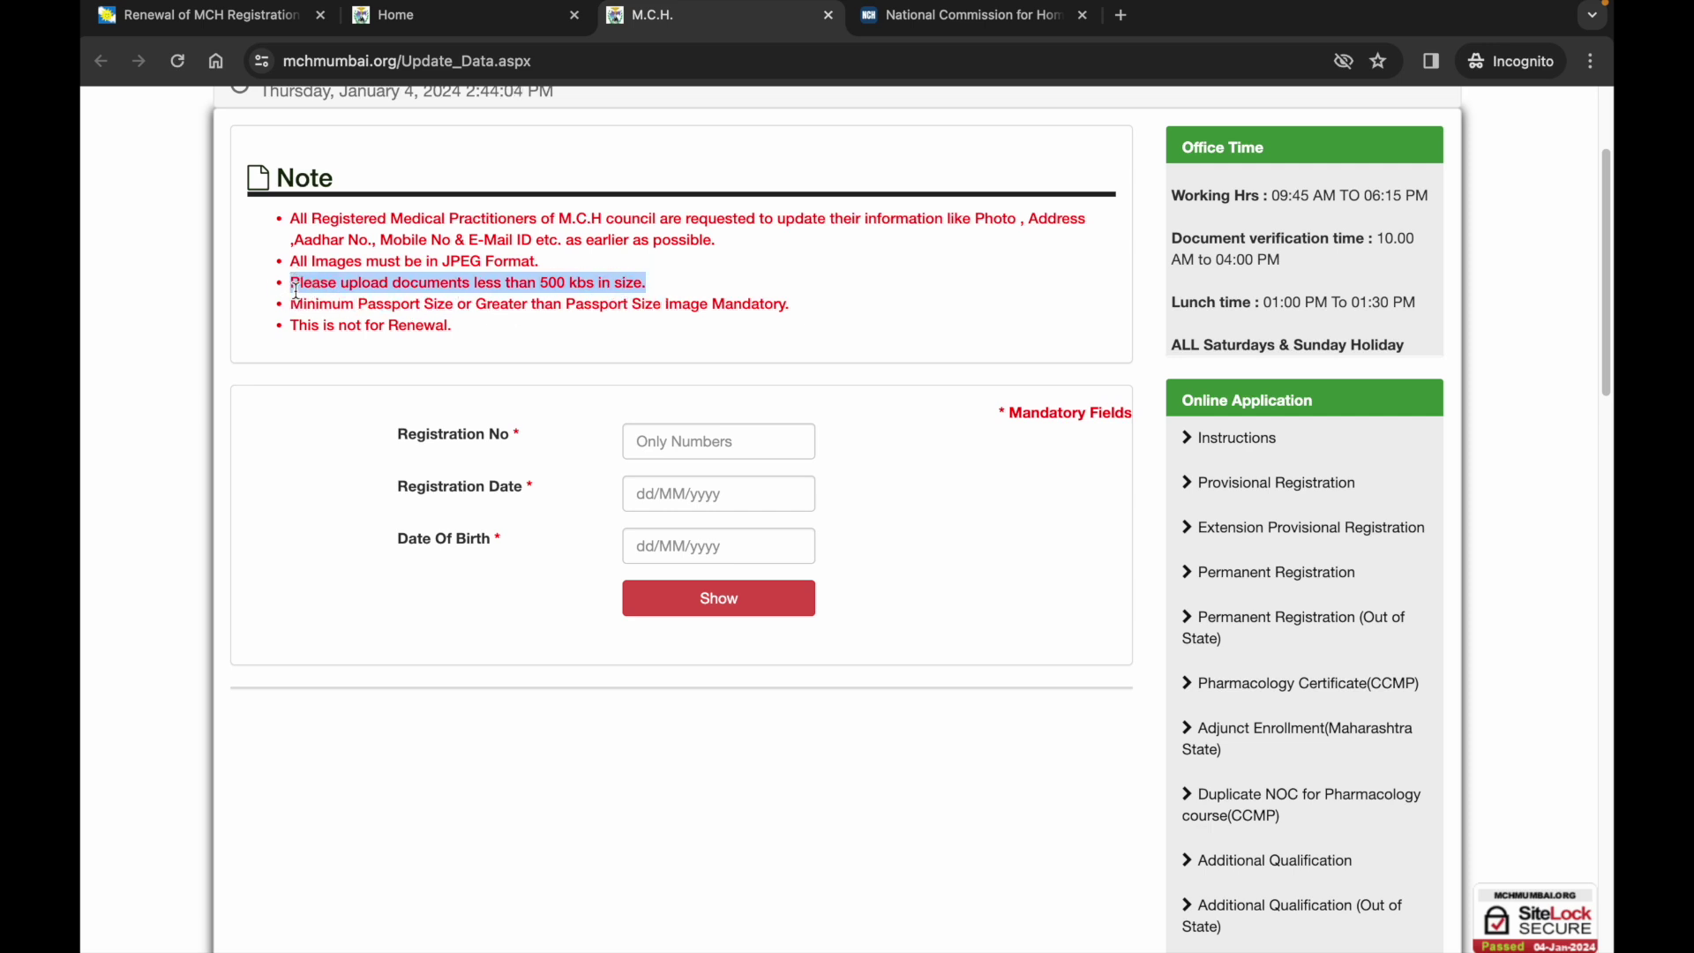
{"action": "left_click", "coordinate": [543, 278]}
{"action": "left_click_drag", "start_coordinate": [543, 279], "coordinate": [579, 277]}
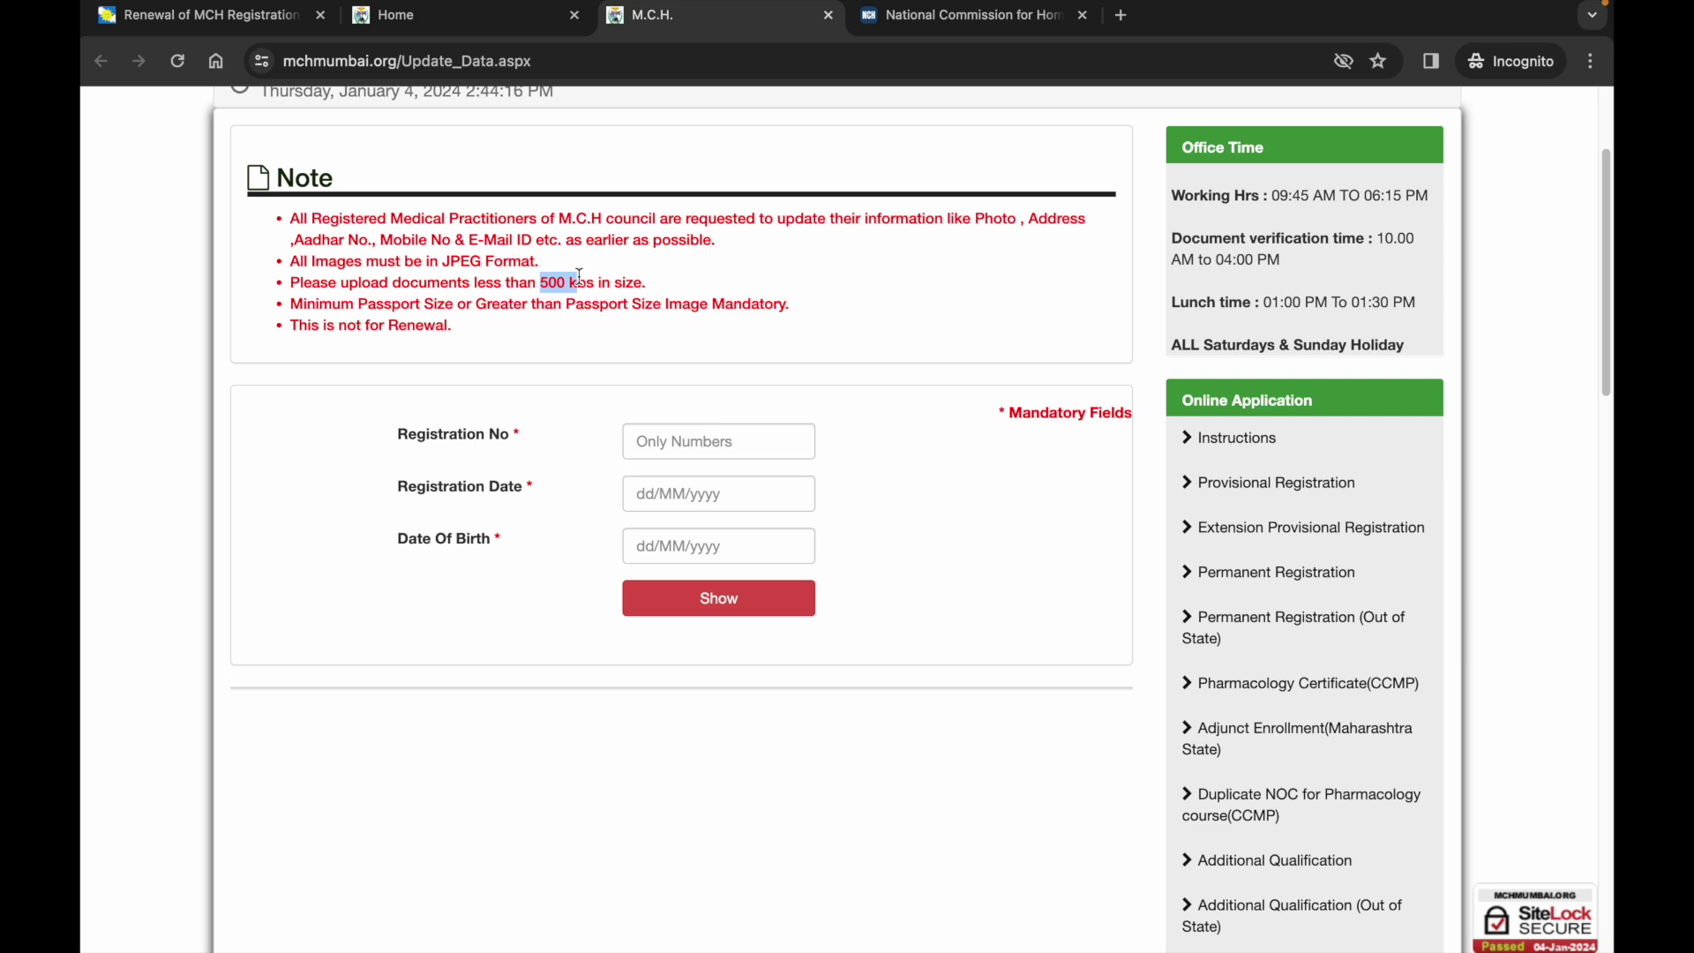
{"action": "left_click", "coordinate": [578, 280]}
{"action": "left_click", "coordinate": [668, 441]}
{"action": "left_click", "coordinate": [661, 502]}
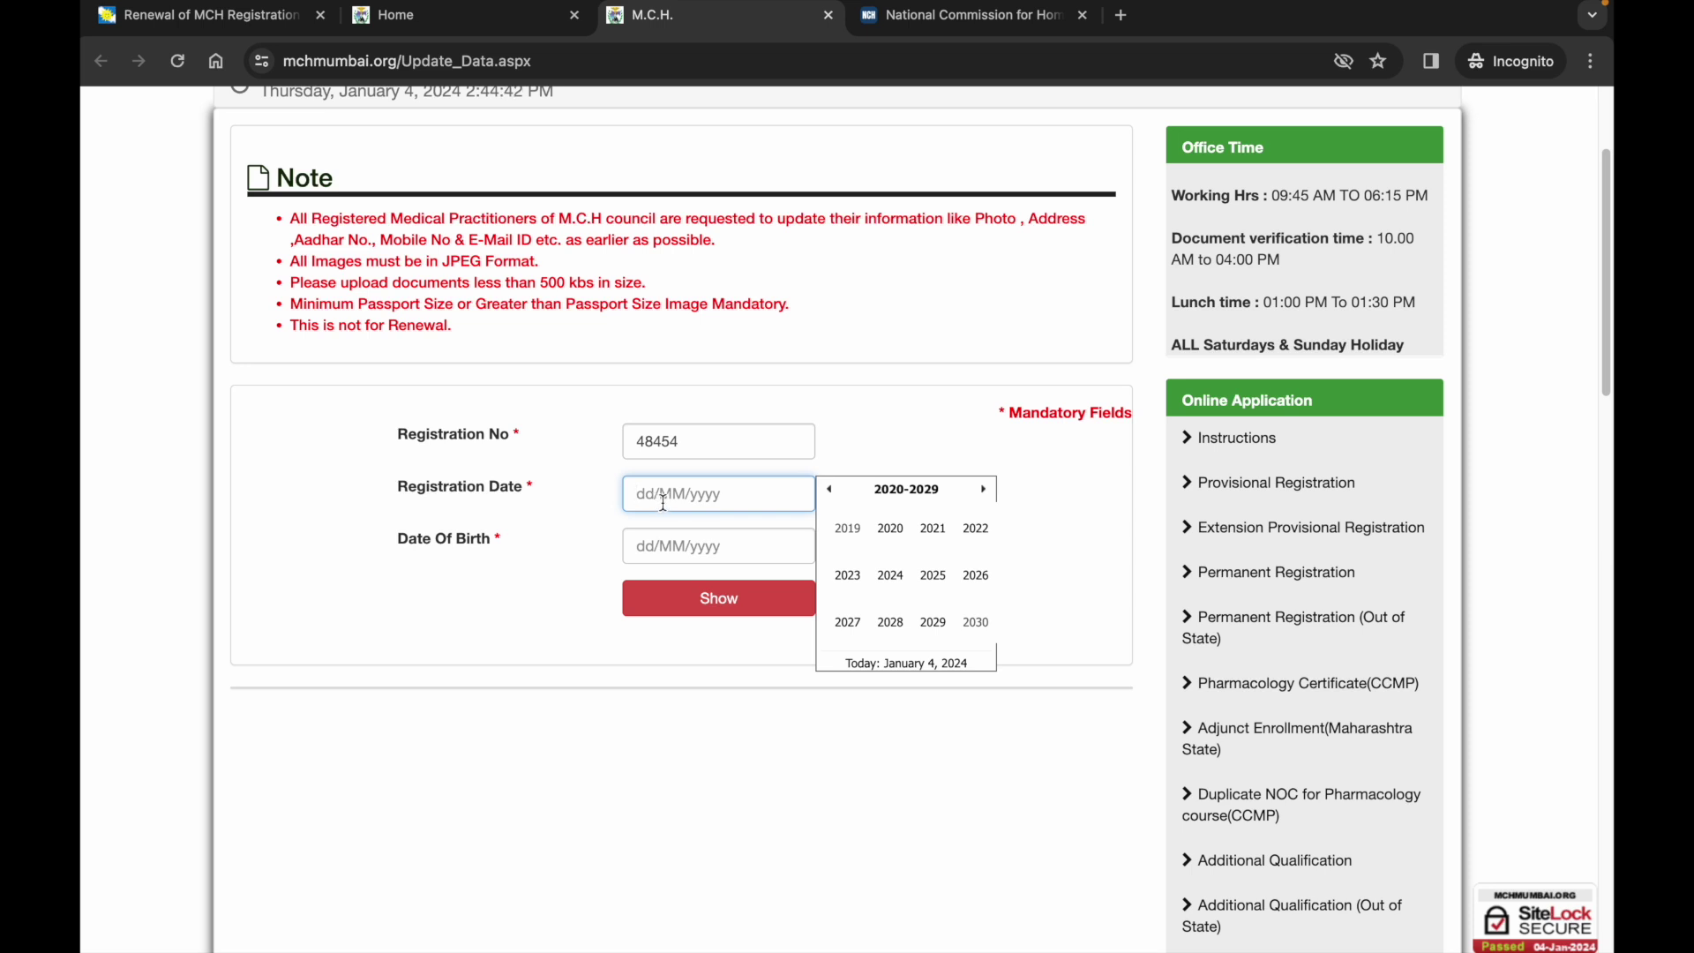
{"action": "scroll", "coordinate": [664, 502], "scroll_direction": "down", "scroll_amount": 1}
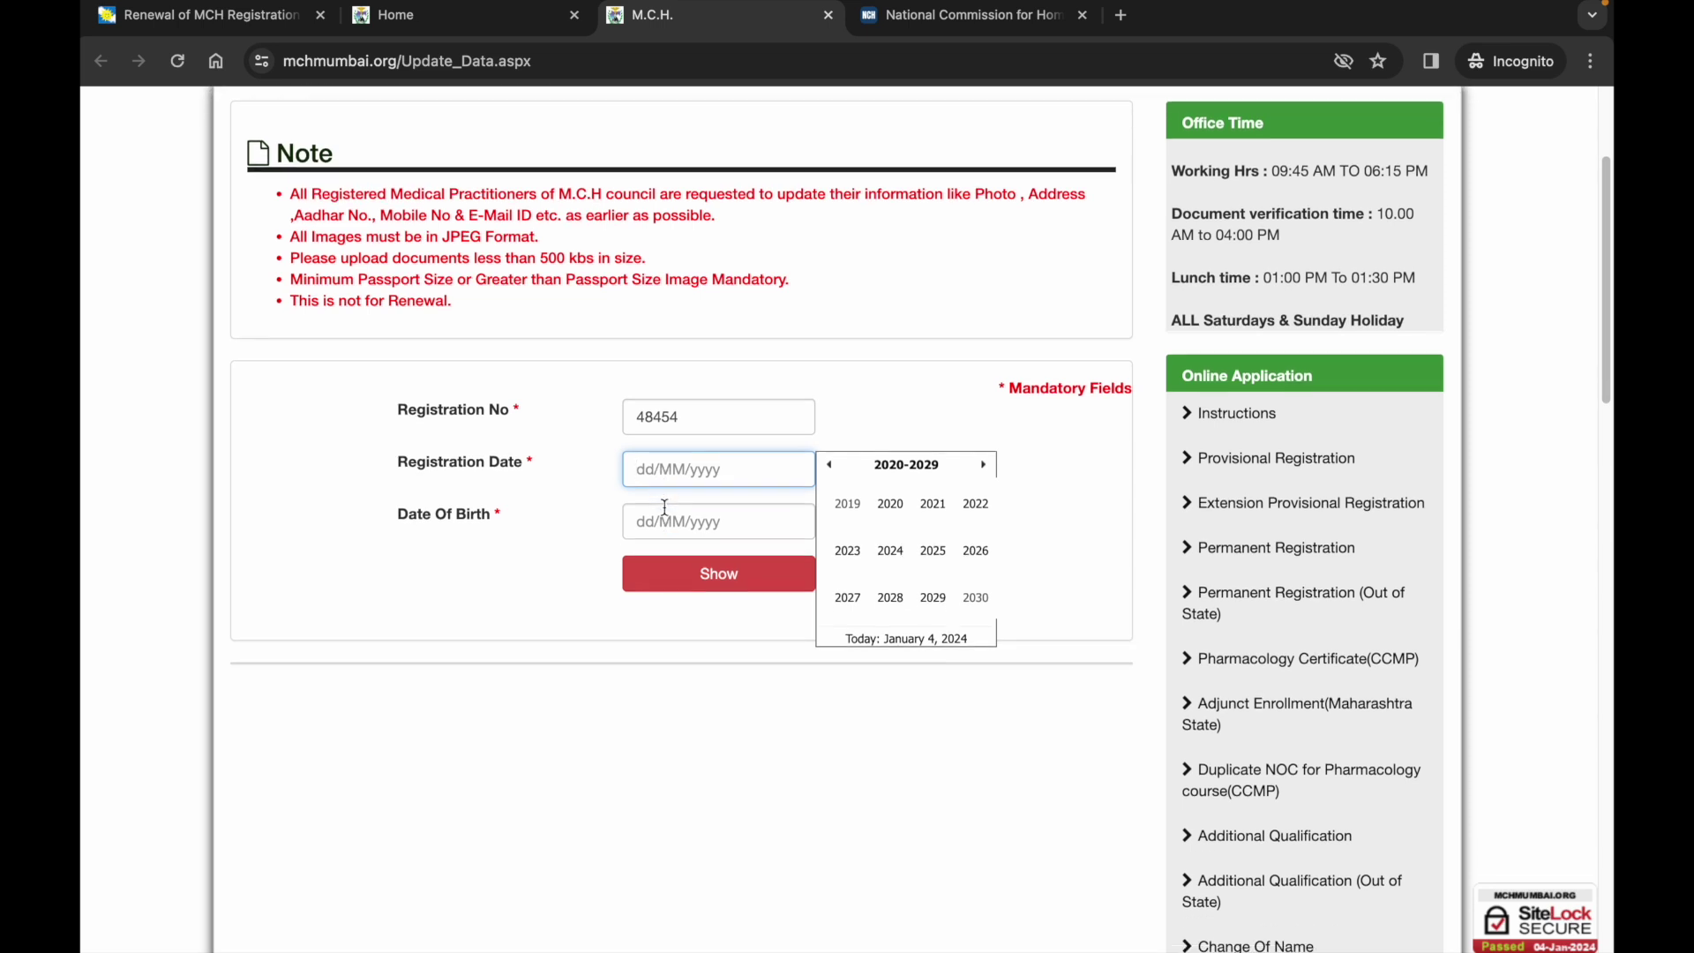
{"action": "left_click", "coordinate": [668, 515]}
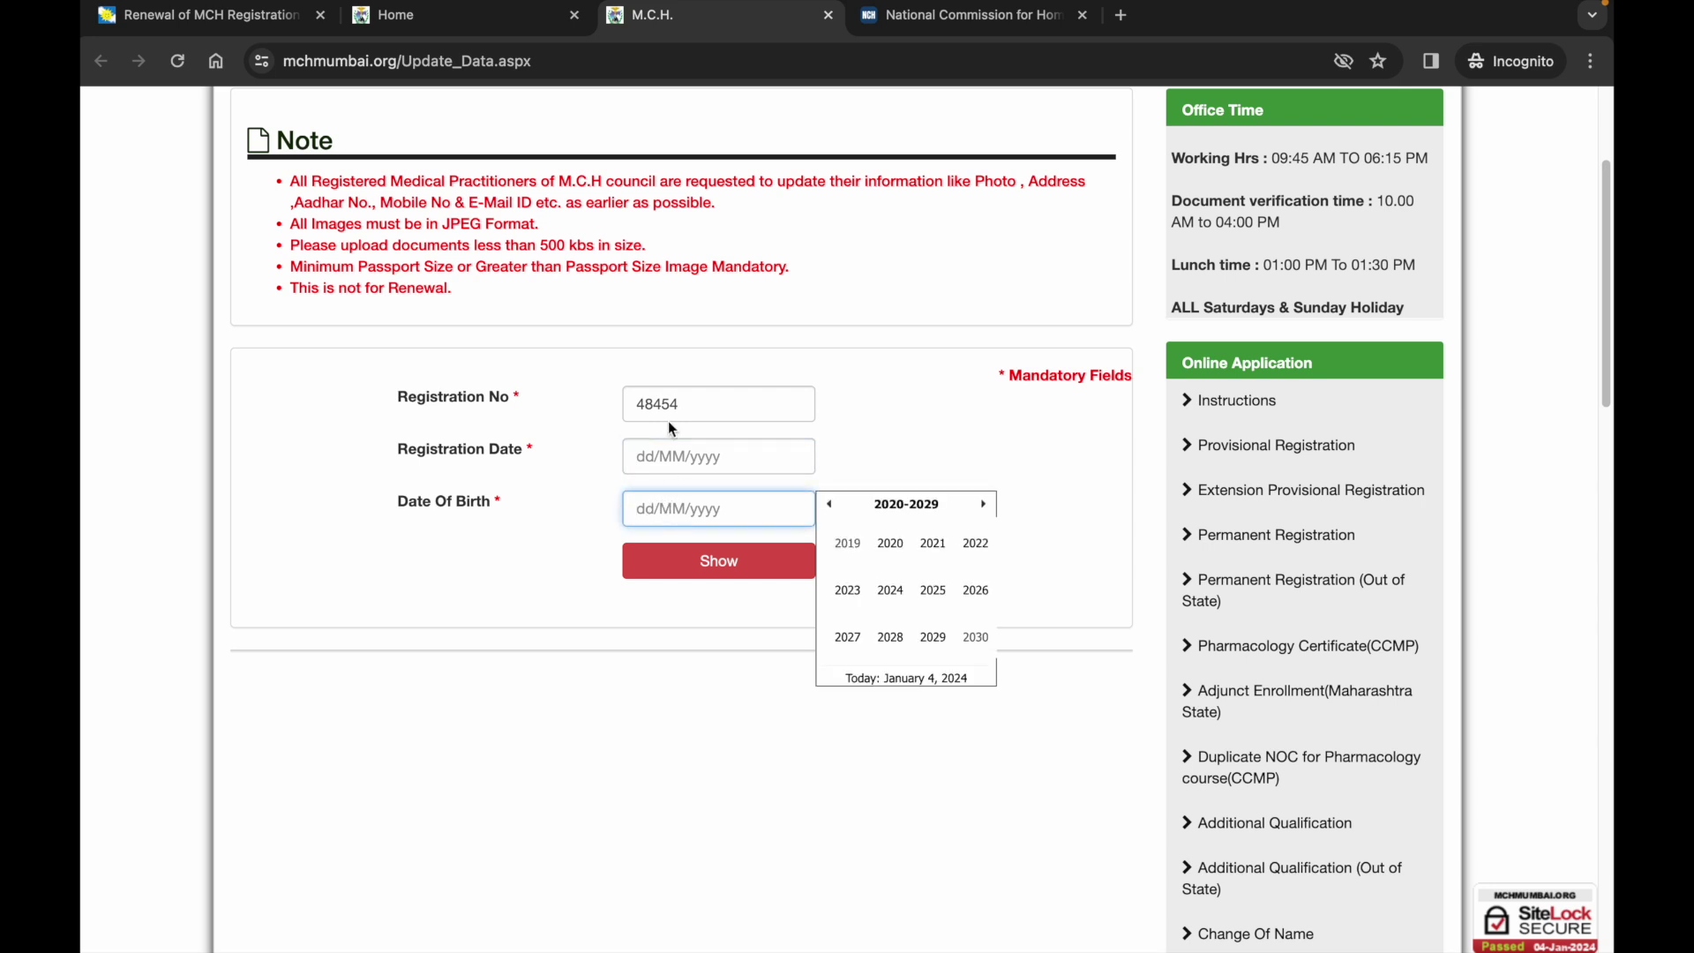
{"action": "scroll", "coordinate": [670, 509], "scroll_direction": "down", "scroll_amount": 1}
{"action": "scroll", "coordinate": [669, 509], "scroll_direction": "down", "scroll_amount": 1}
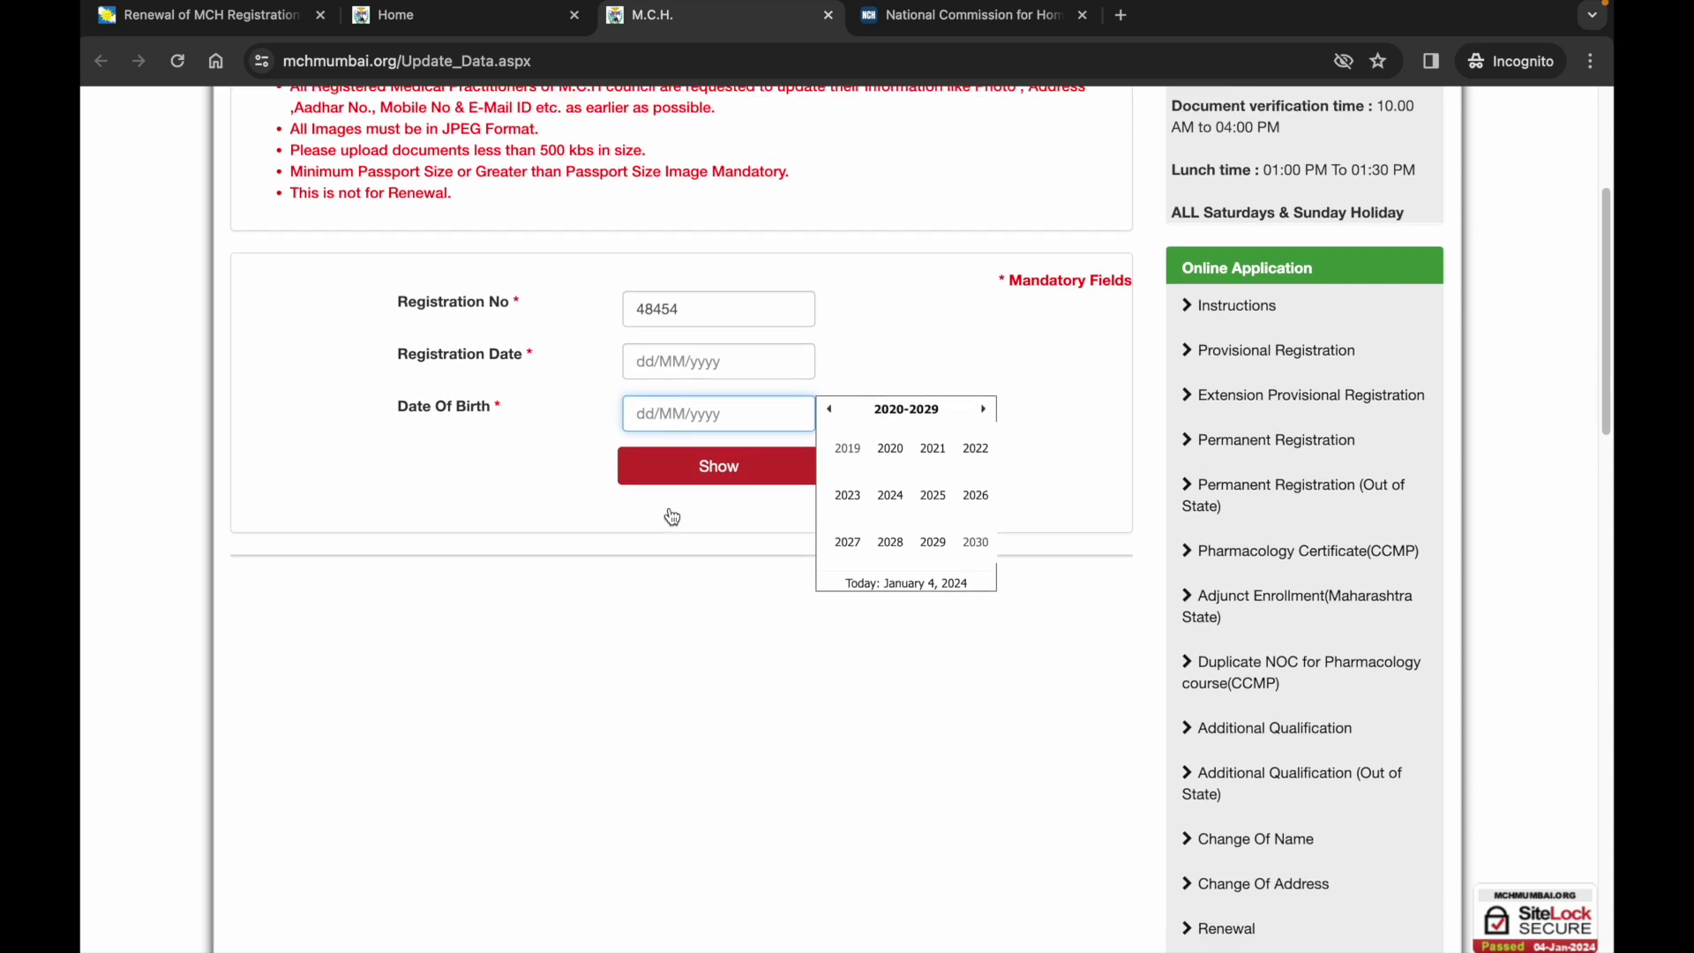
{"action": "scroll", "coordinate": [669, 509], "scroll_direction": "up", "scroll_amount": 1}
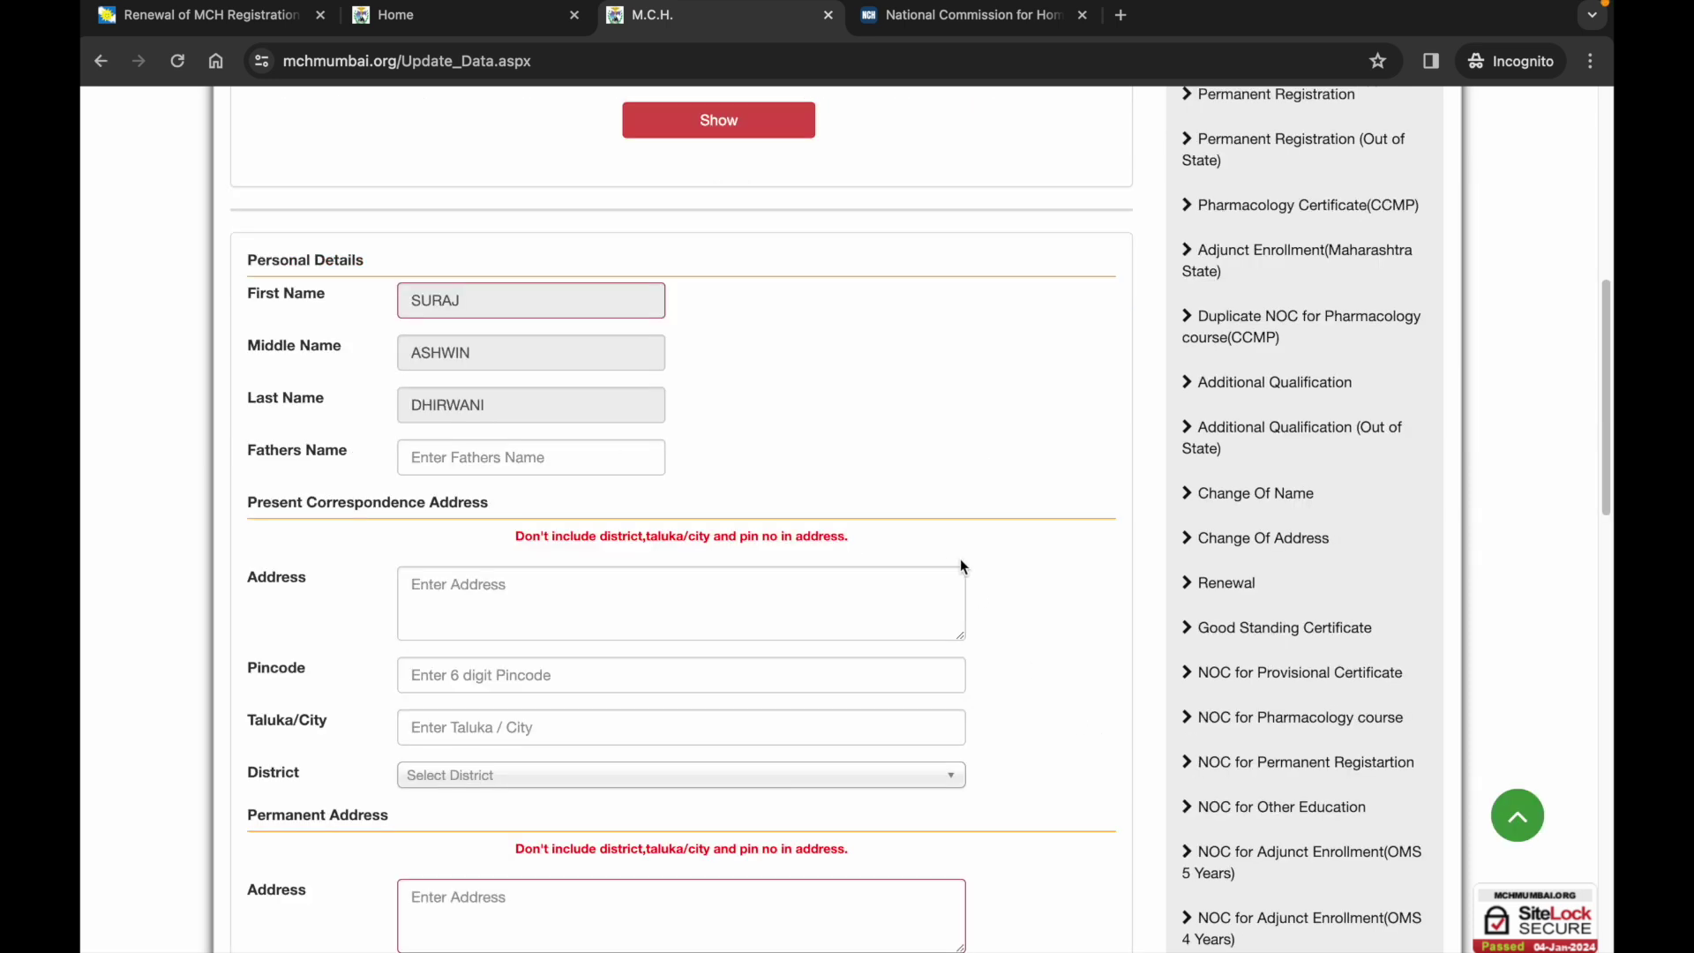
{"action": "scroll", "coordinate": [908, 462], "scroll_direction": "up", "scroll_amount": 1}
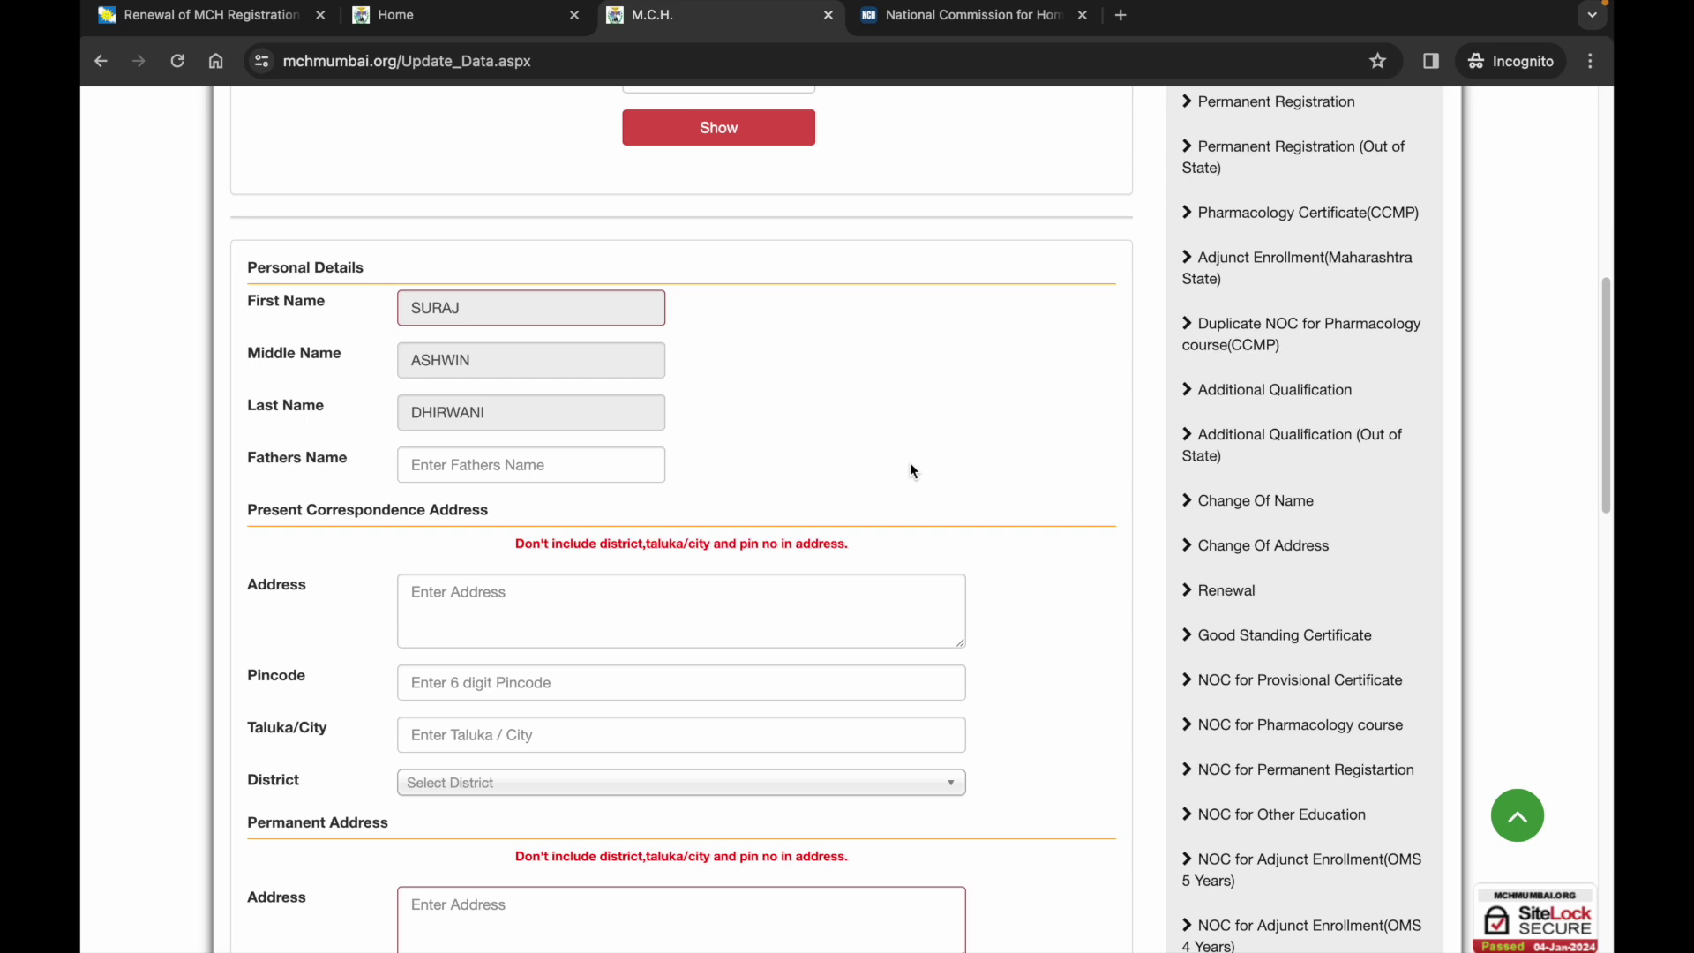
{"action": "scroll", "coordinate": [909, 464], "scroll_direction": "down", "scroll_amount": 1}
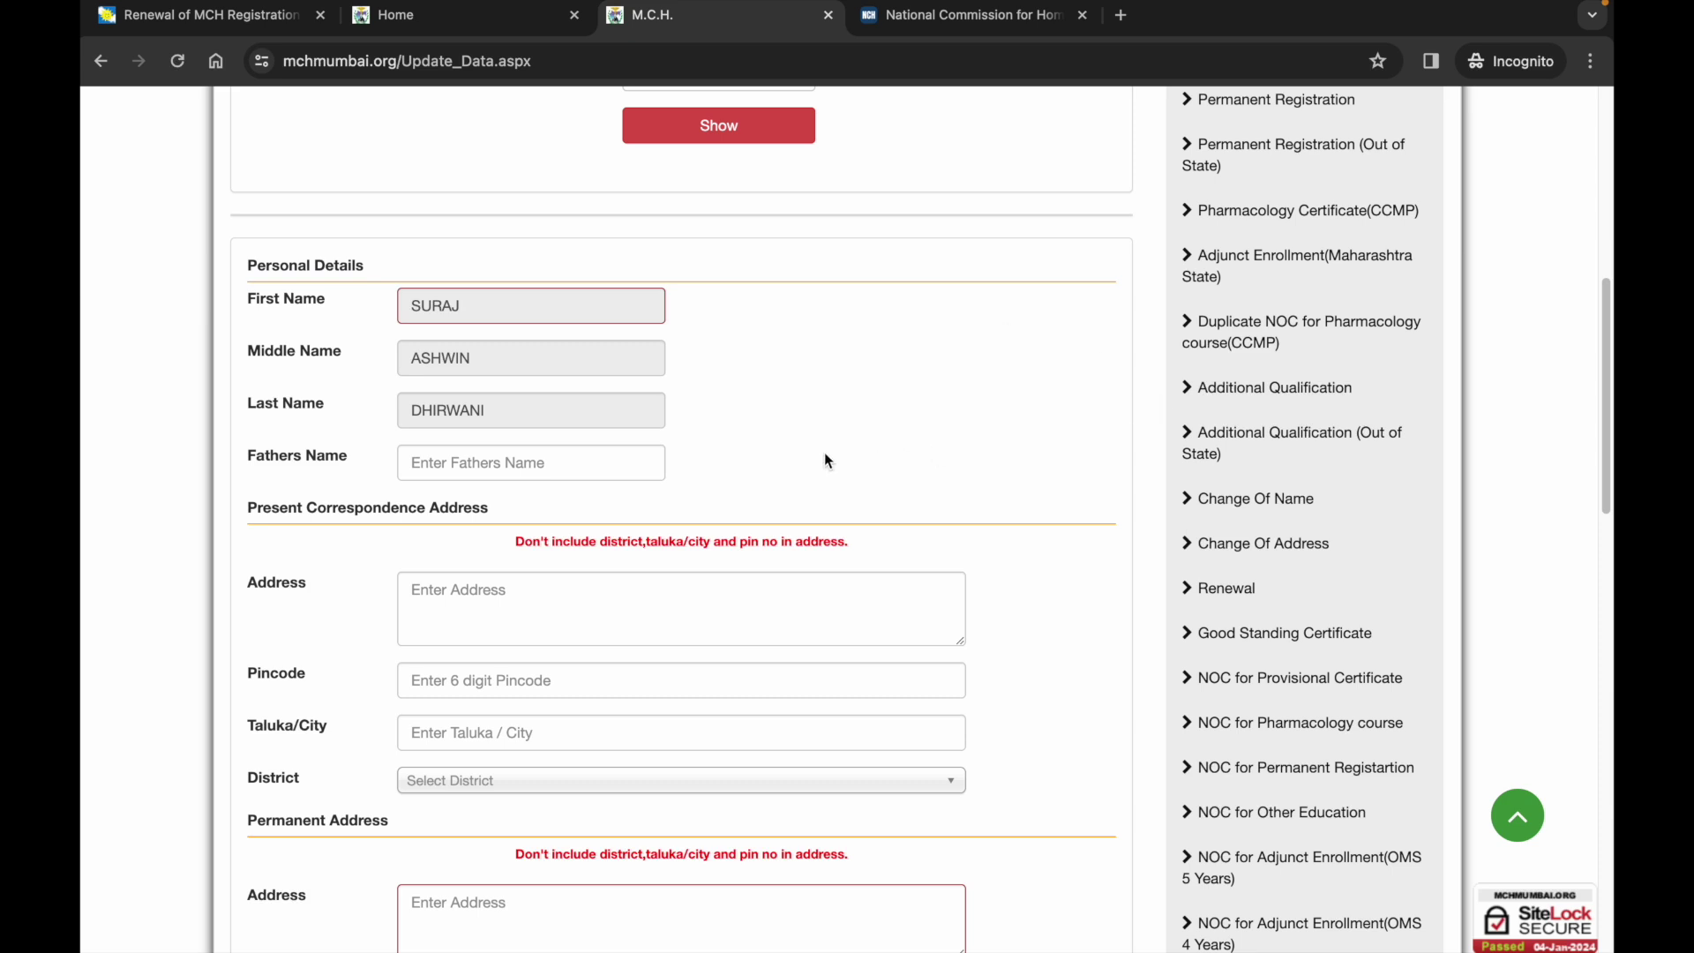
{"action": "scroll", "coordinate": [575, 494], "scroll_direction": "down", "scroll_amount": 1}
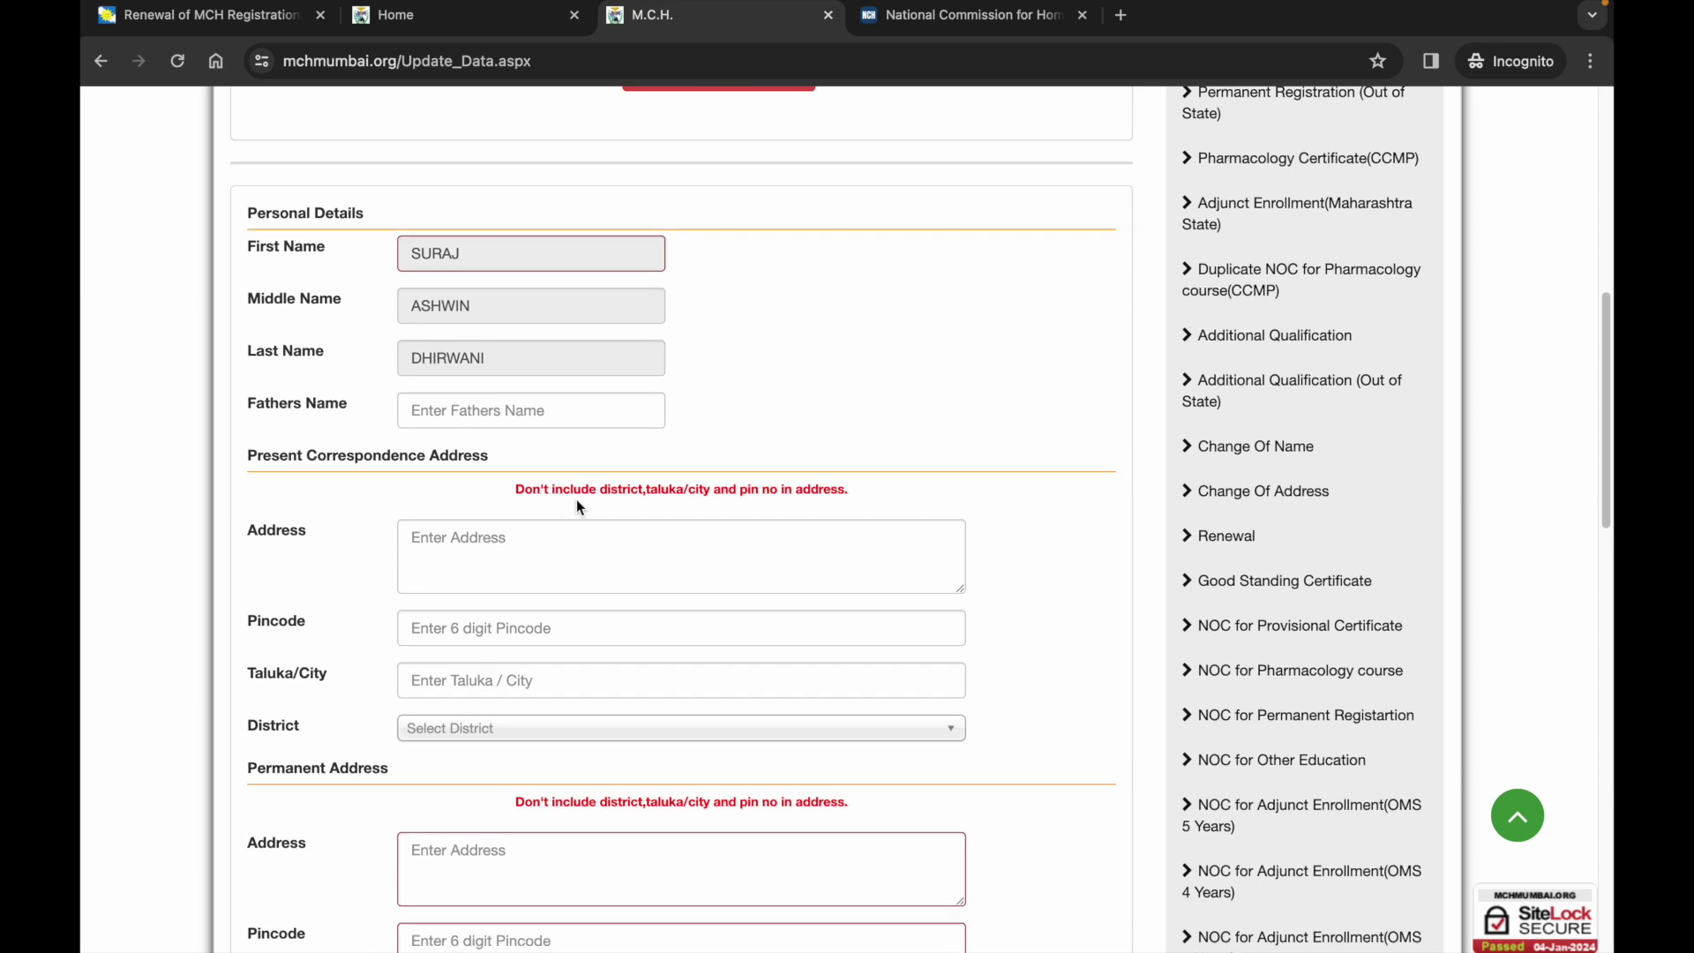
Paste the clinic address into the present correspondence address and enter its pincode.
{"action": "left_click", "coordinate": [560, 530]}
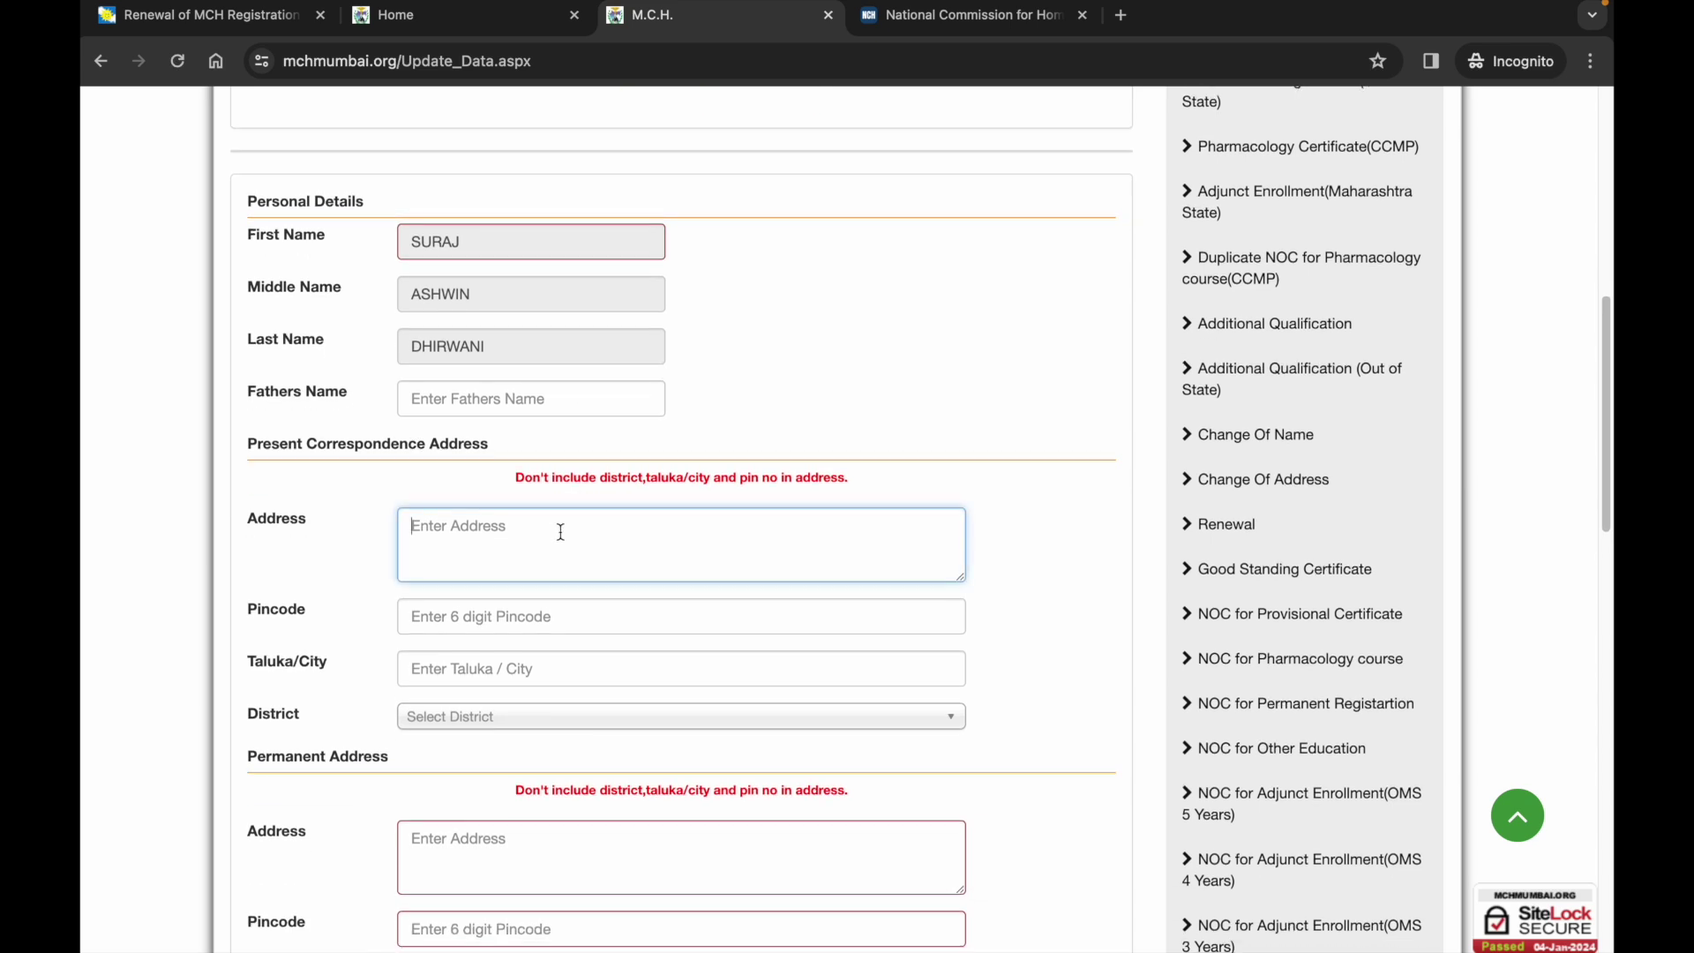
{"action": "left_click", "coordinate": [553, 609]}
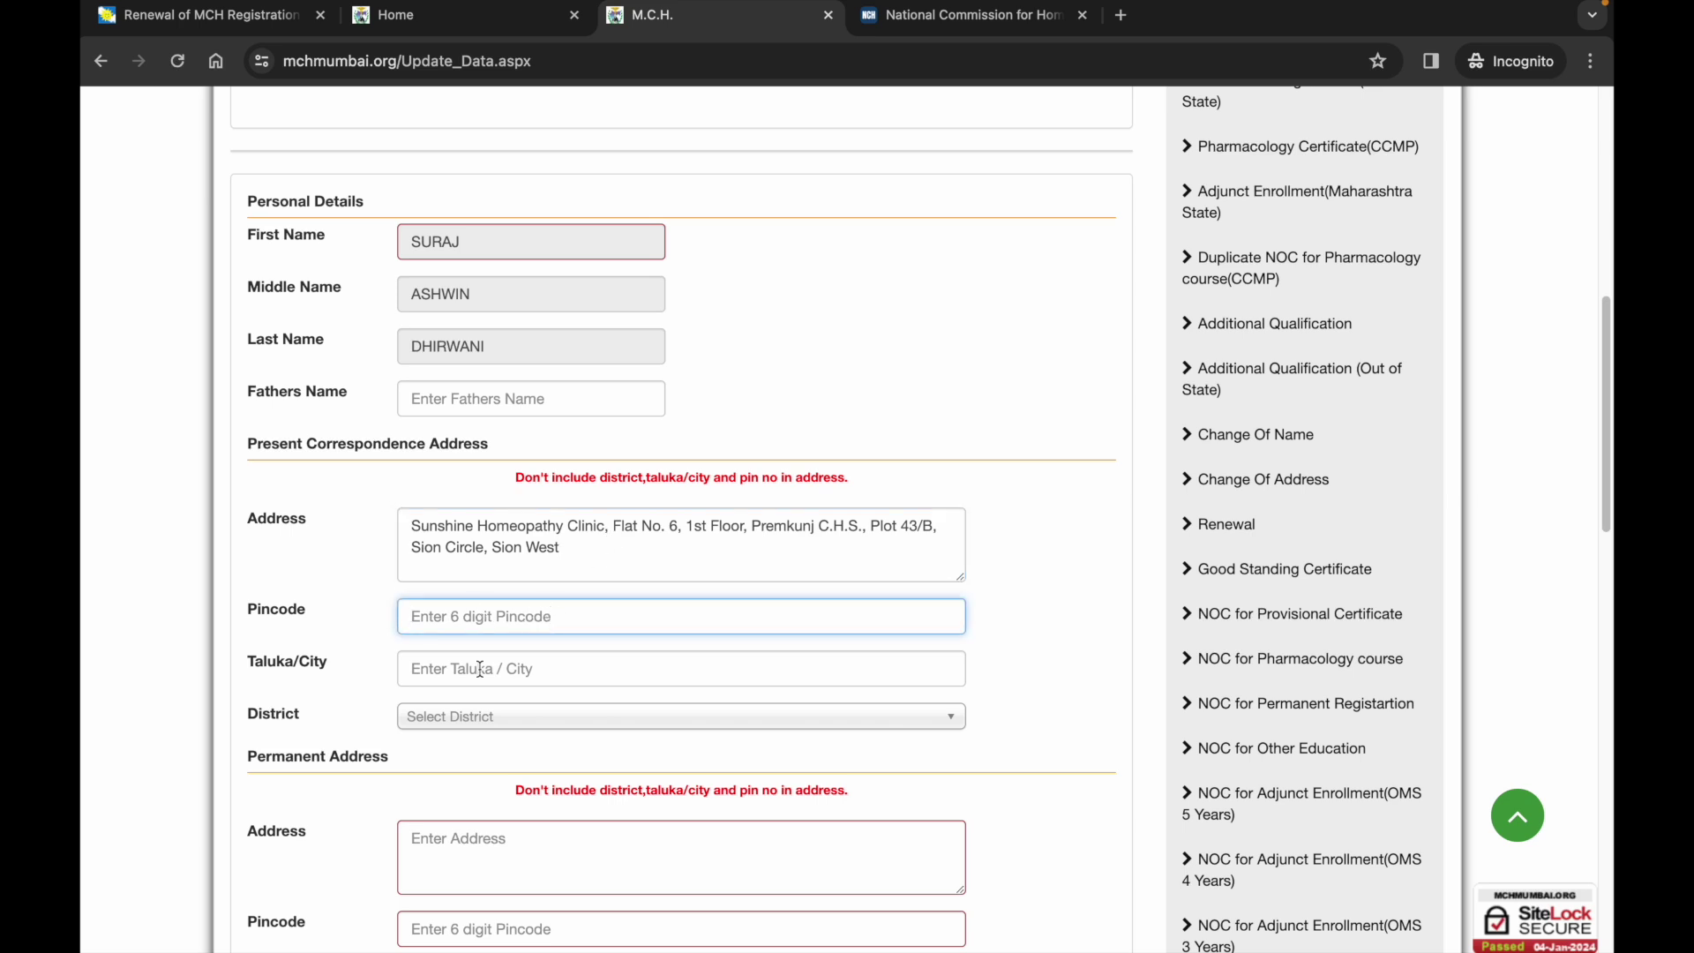
{"action": "type", "text": "400022"}
Set the present address city to Mumbai and district to MUMBAI, then review the form.
{"action": "left_click", "coordinate": [541, 675]}
{"action": "type", "text": "Mumbai"}
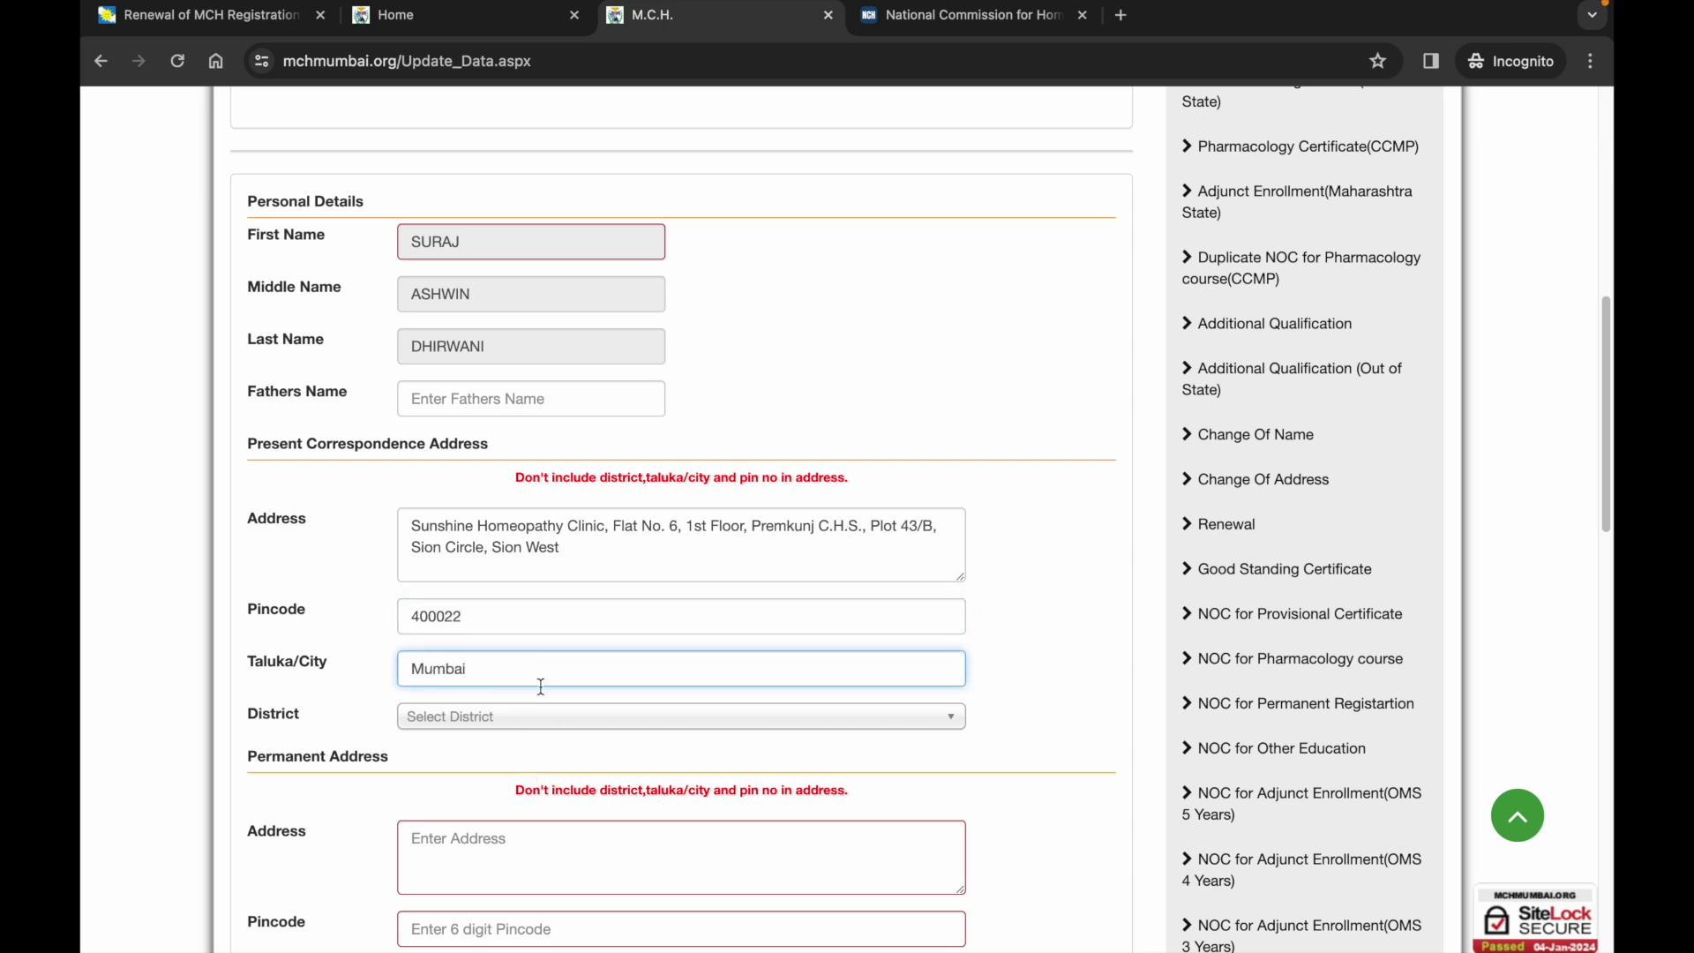
{"action": "left_click", "coordinate": [535, 719]}
{"action": "left_click", "coordinate": [499, 783]}
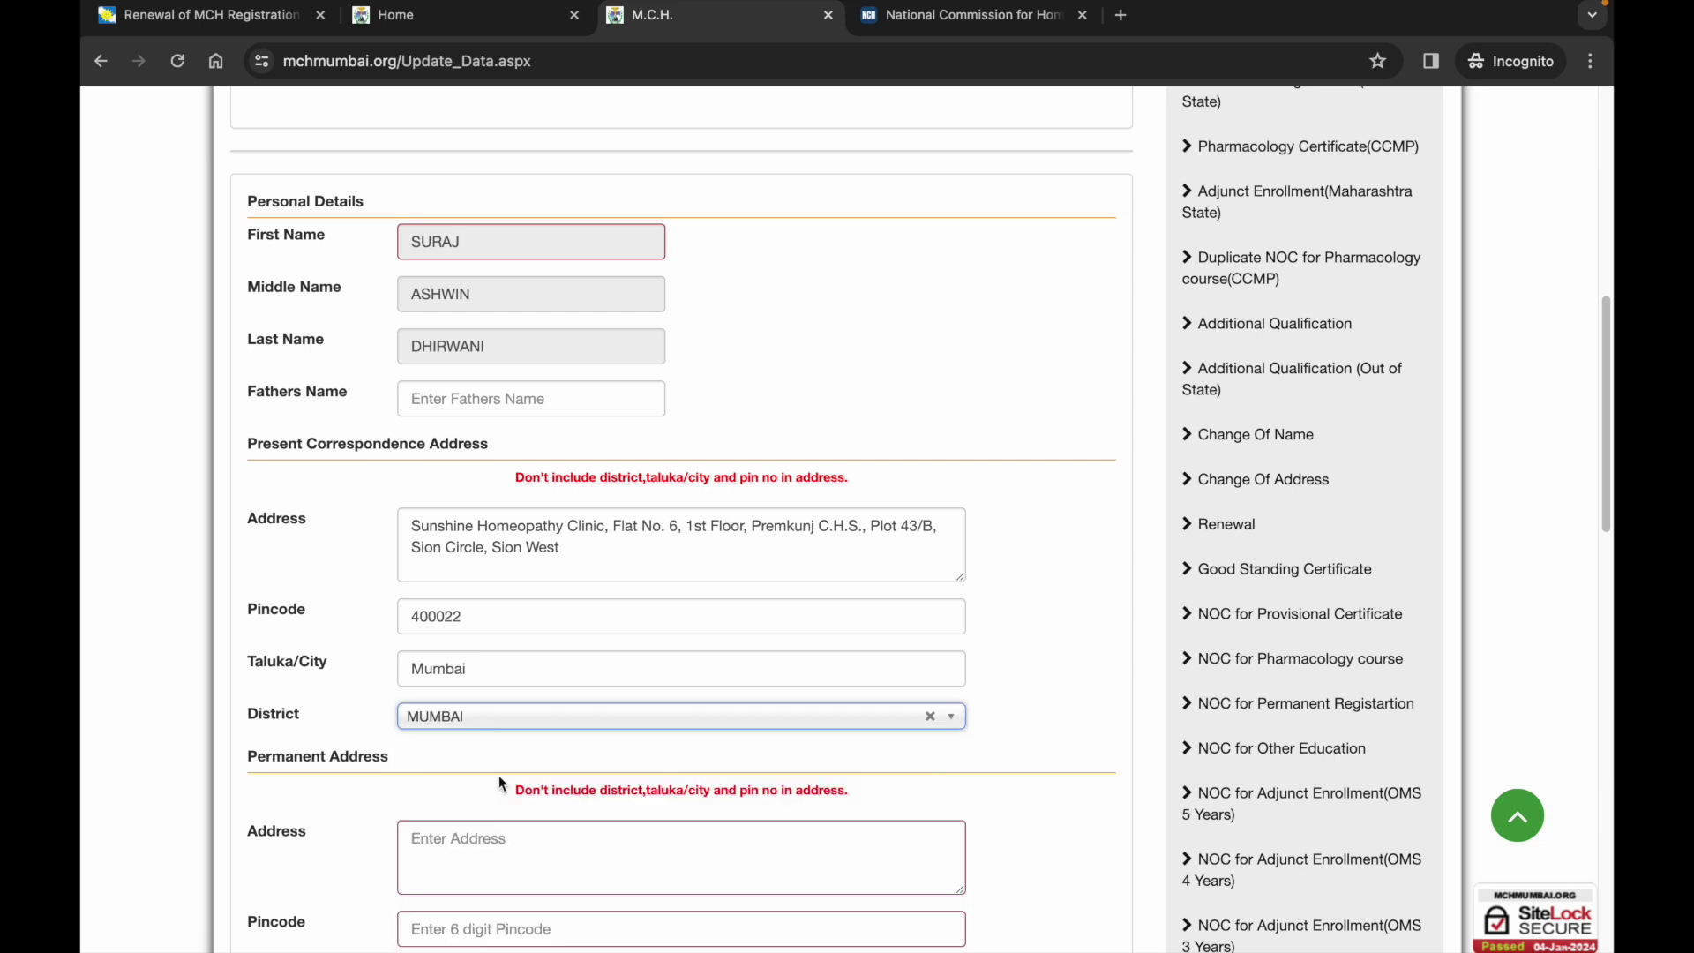
{"action": "scroll", "coordinate": [500, 783], "scroll_direction": "down", "scroll_amount": 2}
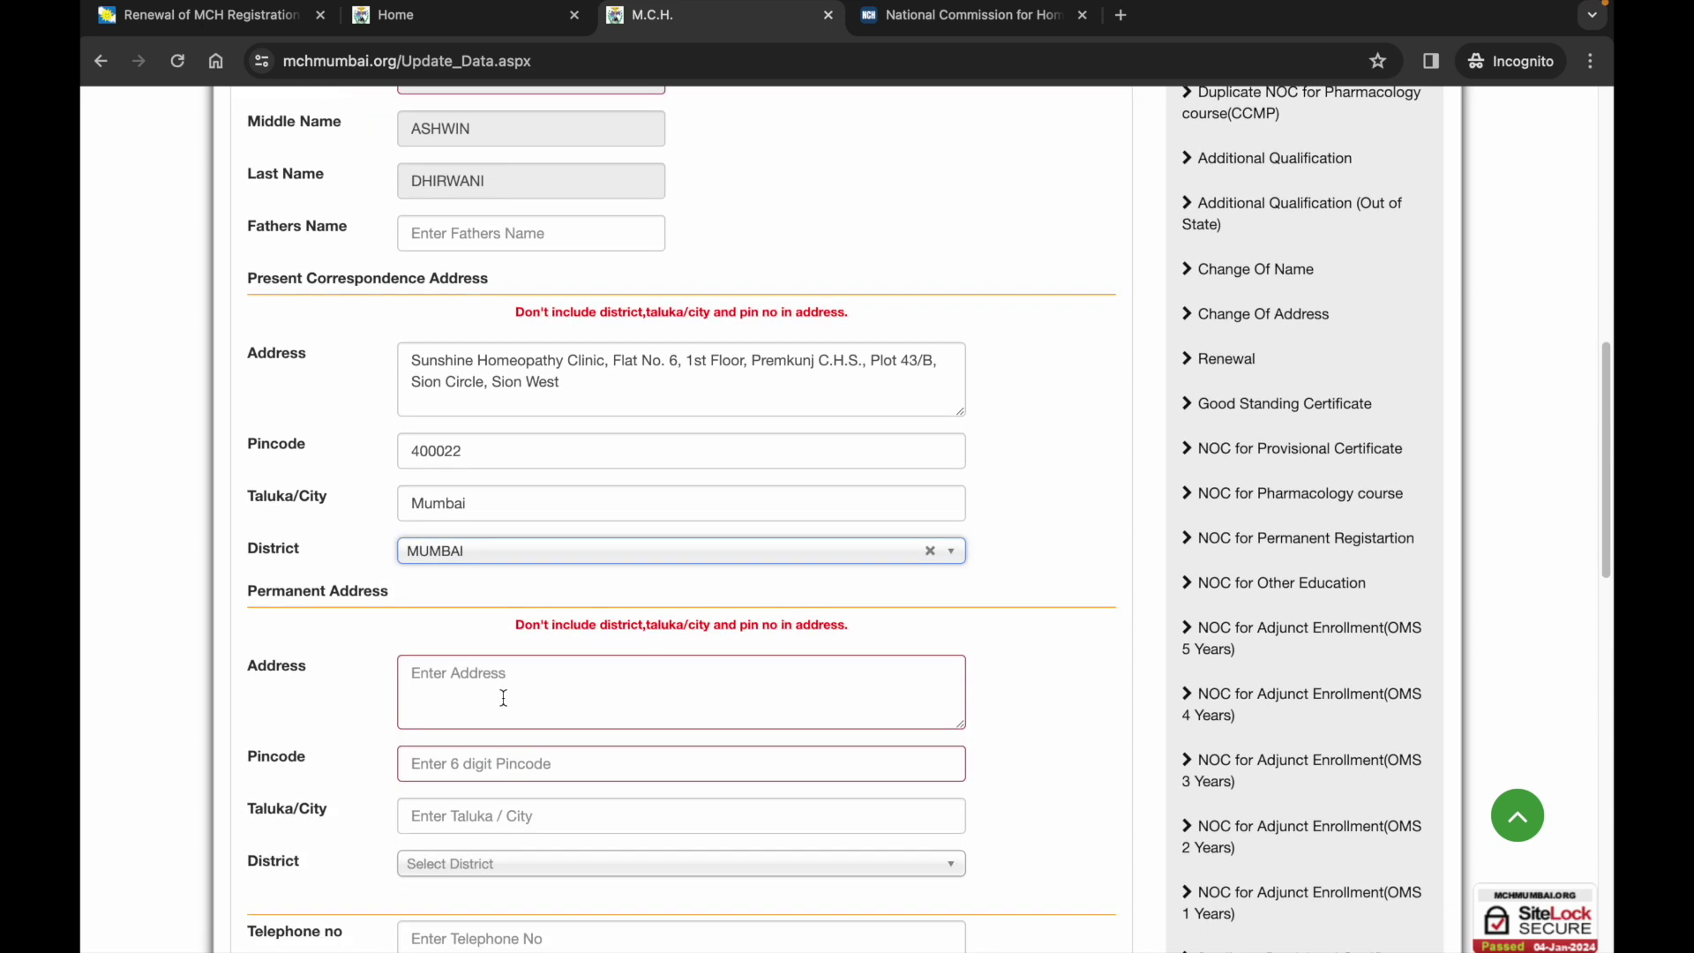
{"action": "scroll", "coordinate": [503, 698], "scroll_direction": "up", "scroll_amount": 1}
{"action": "scroll", "coordinate": [503, 711], "scroll_direction": "up", "scroll_amount": 1}
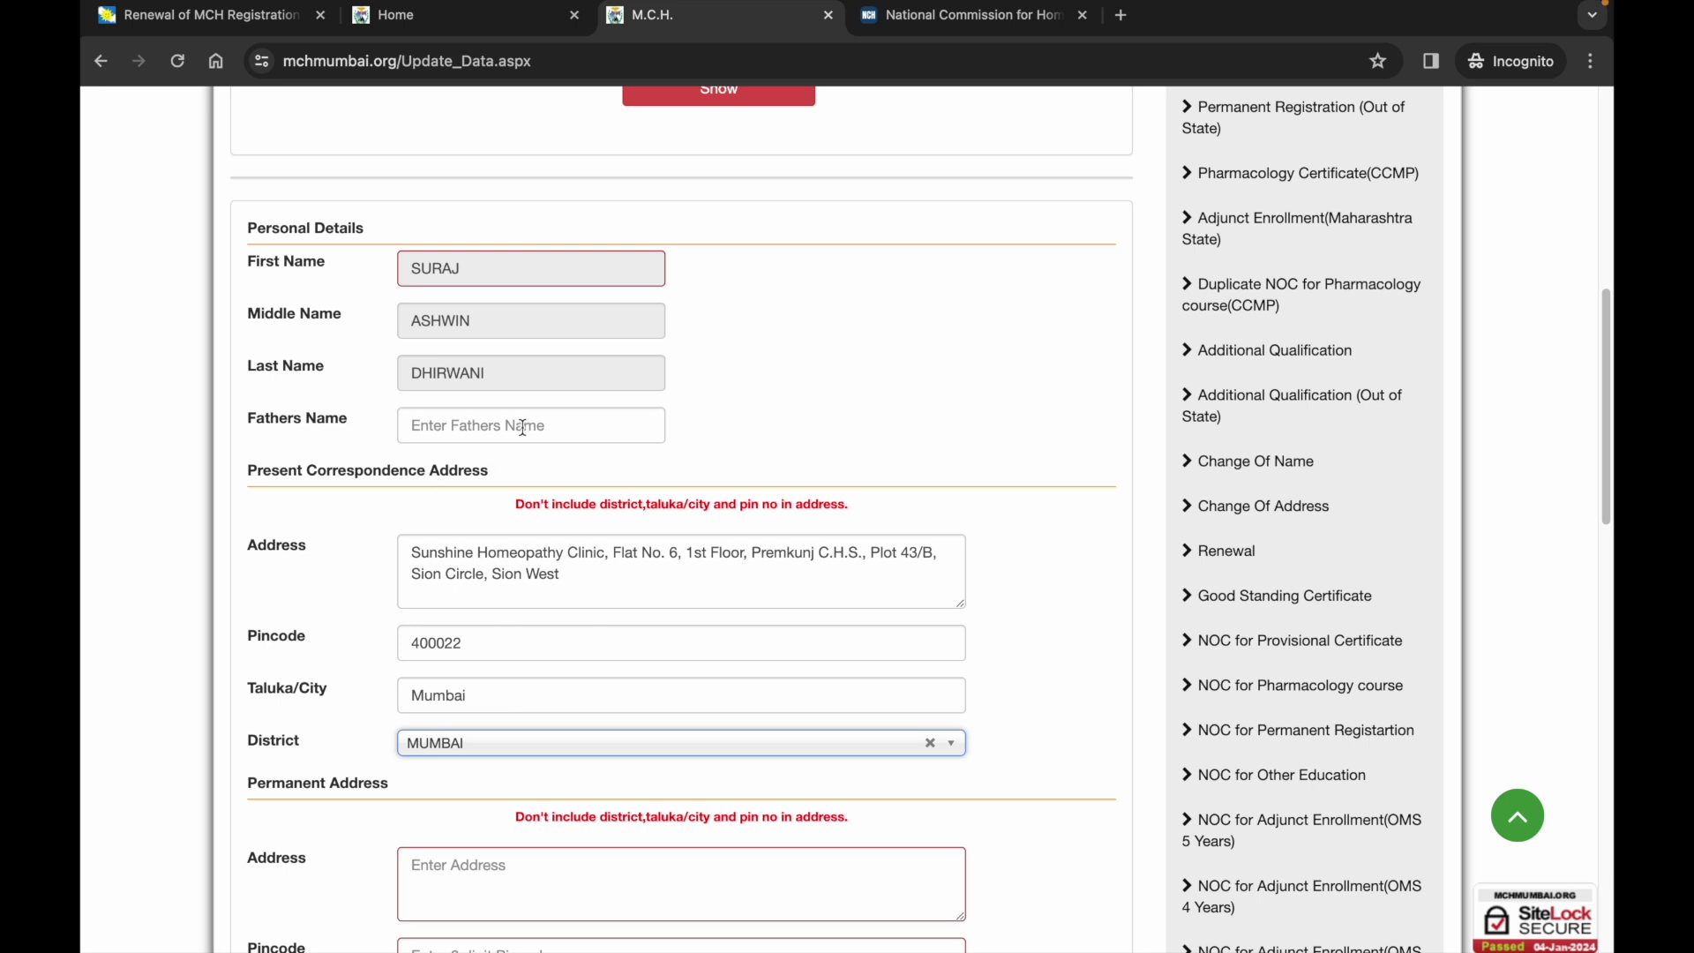
{"action": "scroll", "coordinate": [525, 459], "scroll_direction": "down", "scroll_amount": 2}
{"action": "scroll", "coordinate": [526, 492], "scroll_direction": "up", "scroll_amount": 2}
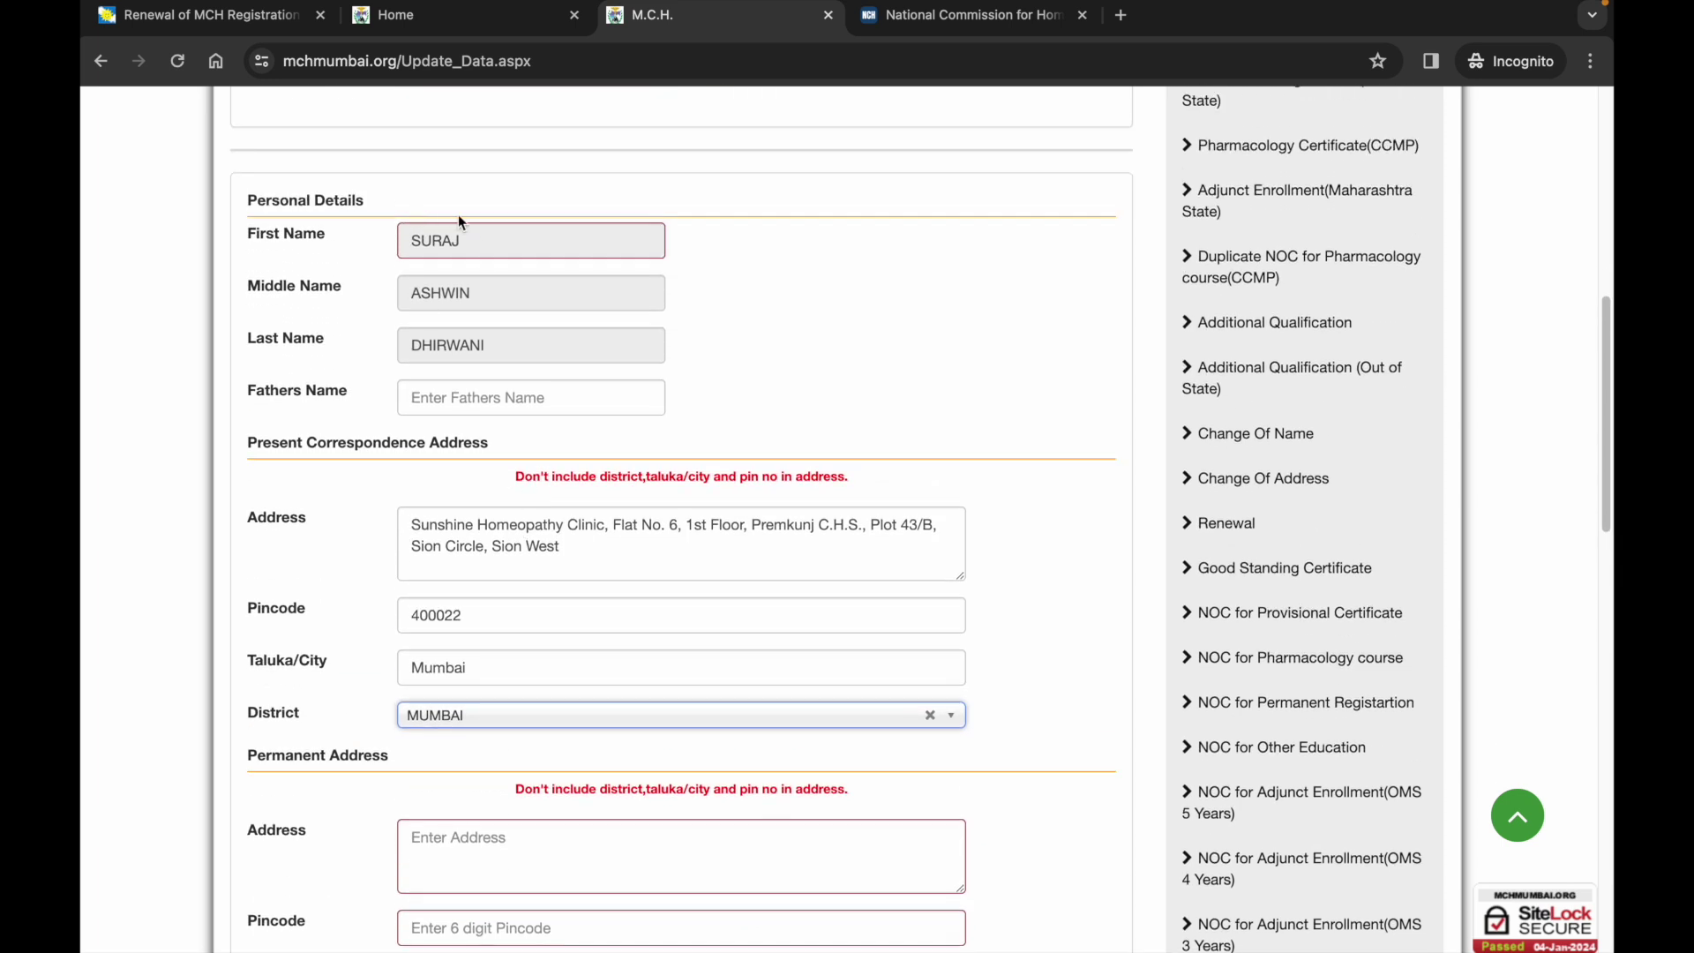
{"action": "scroll", "coordinate": [420, 349], "scroll_direction": "up", "scroll_amount": 1}
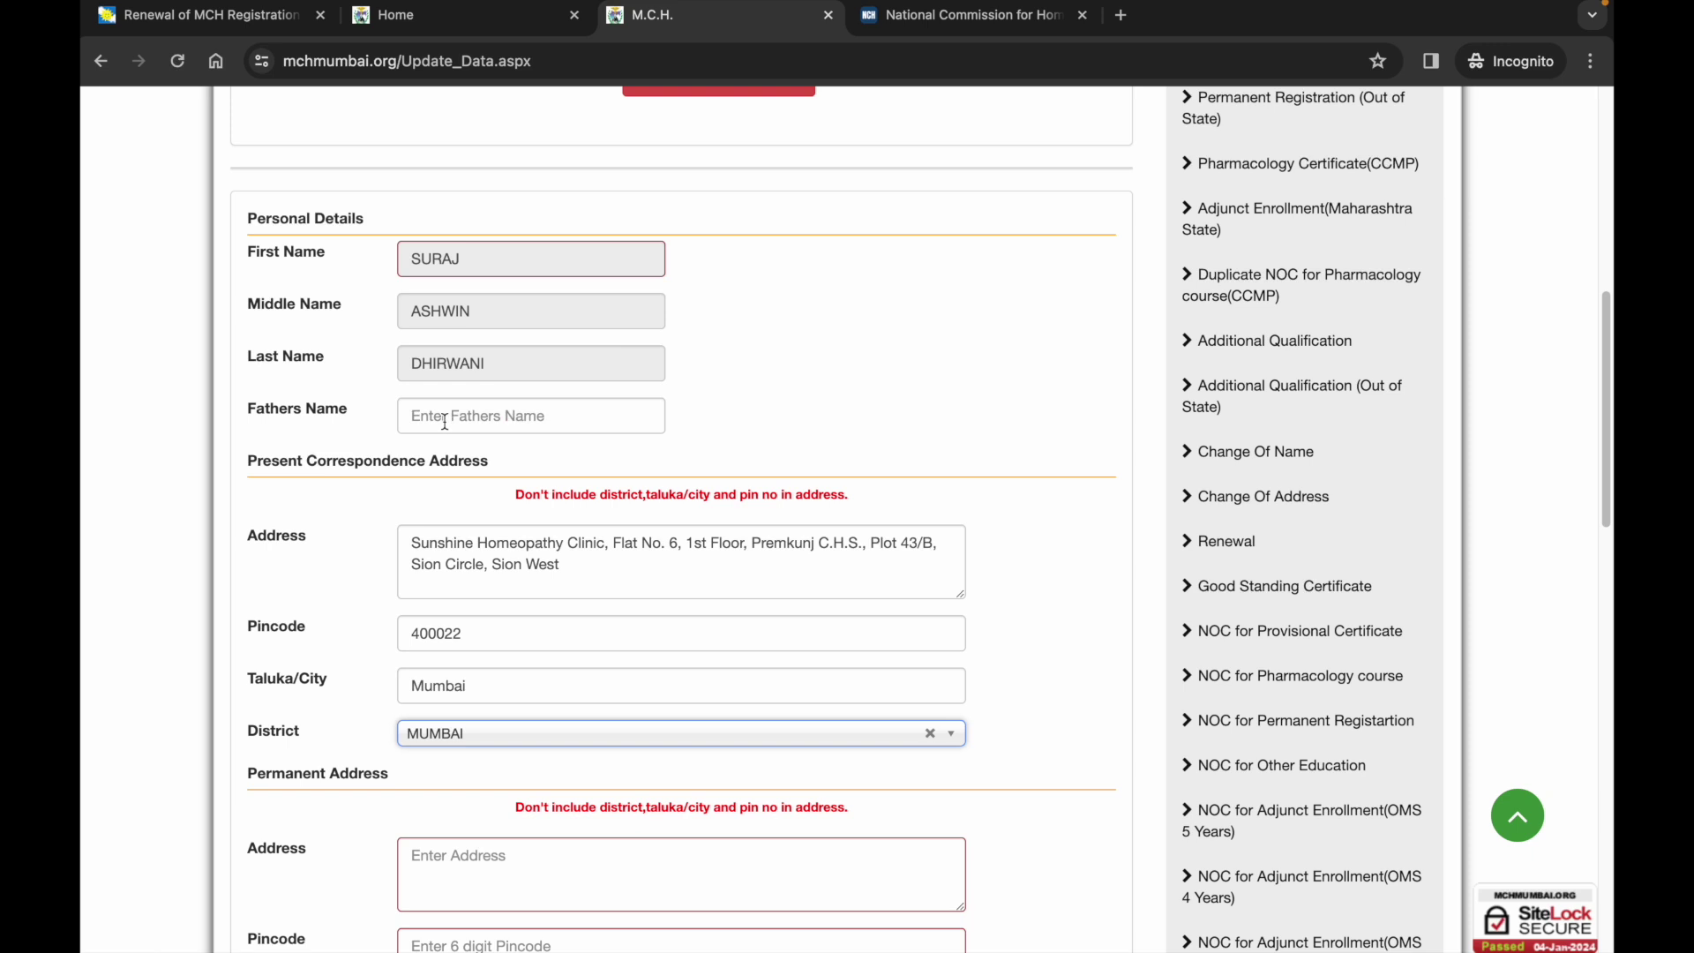
{"action": "scroll", "coordinate": [508, 427], "scroll_direction": "down", "scroll_amount": 1}
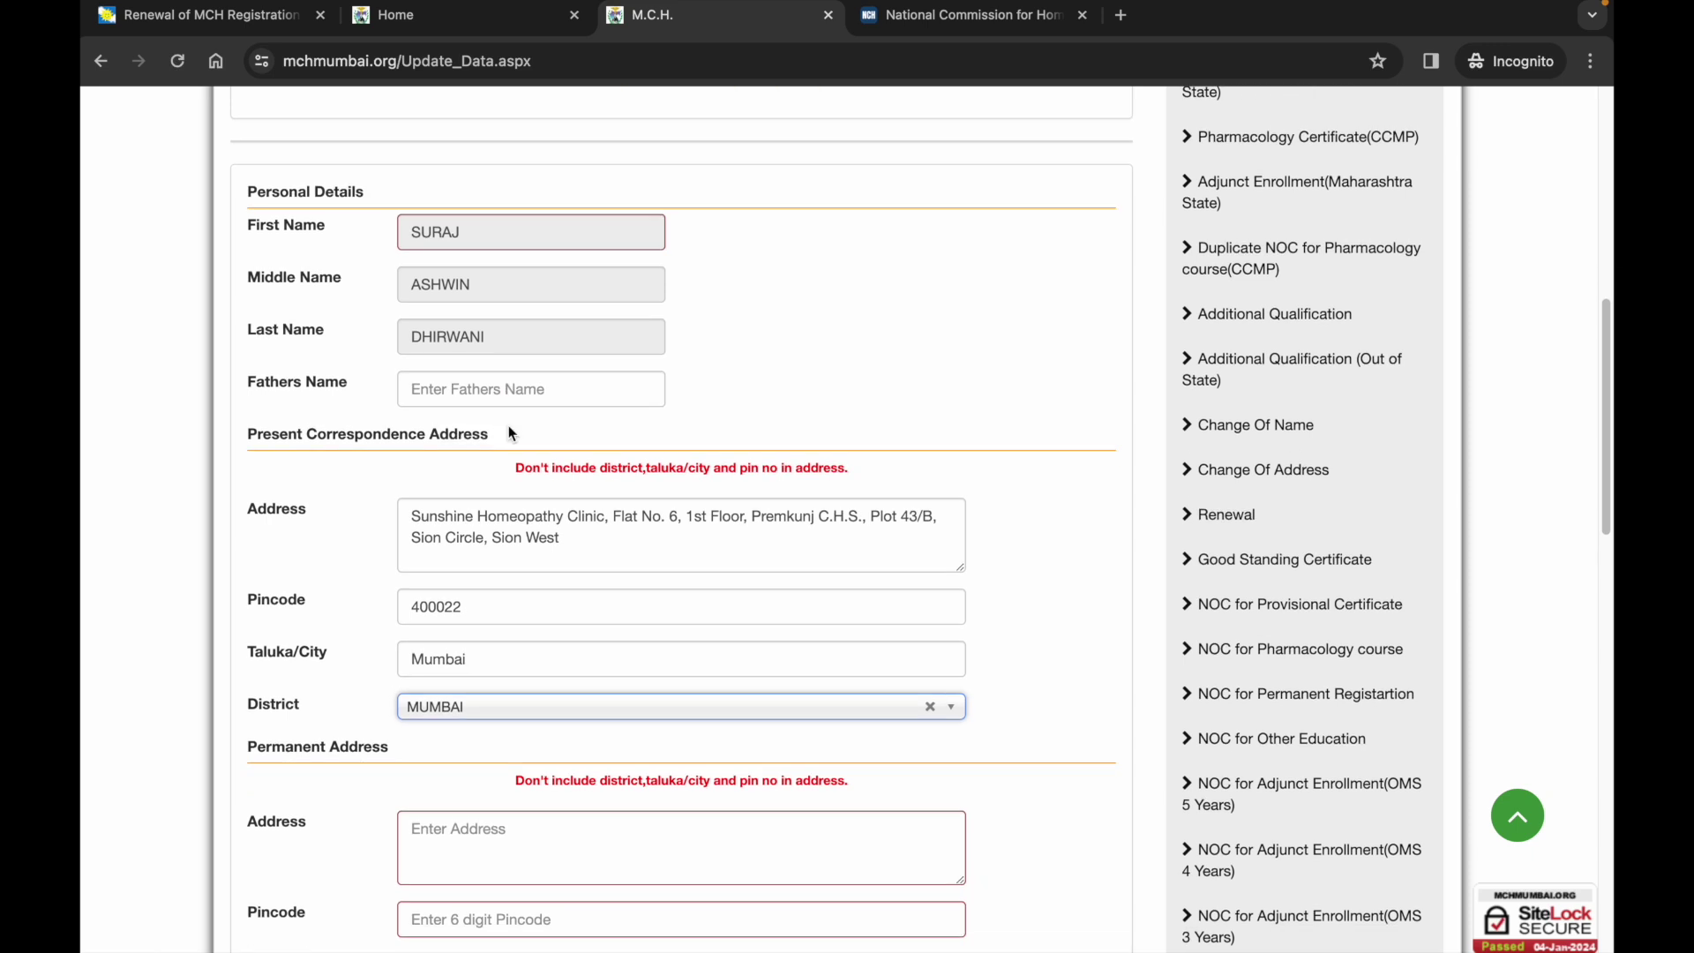
{"action": "scroll", "coordinate": [509, 426], "scroll_direction": "down", "scroll_amount": 4}
{"action": "scroll", "coordinate": [509, 425], "scroll_direction": "up", "scroll_amount": 2}
{"action": "scroll", "coordinate": [509, 425], "scroll_direction": "down", "scroll_amount": 4}
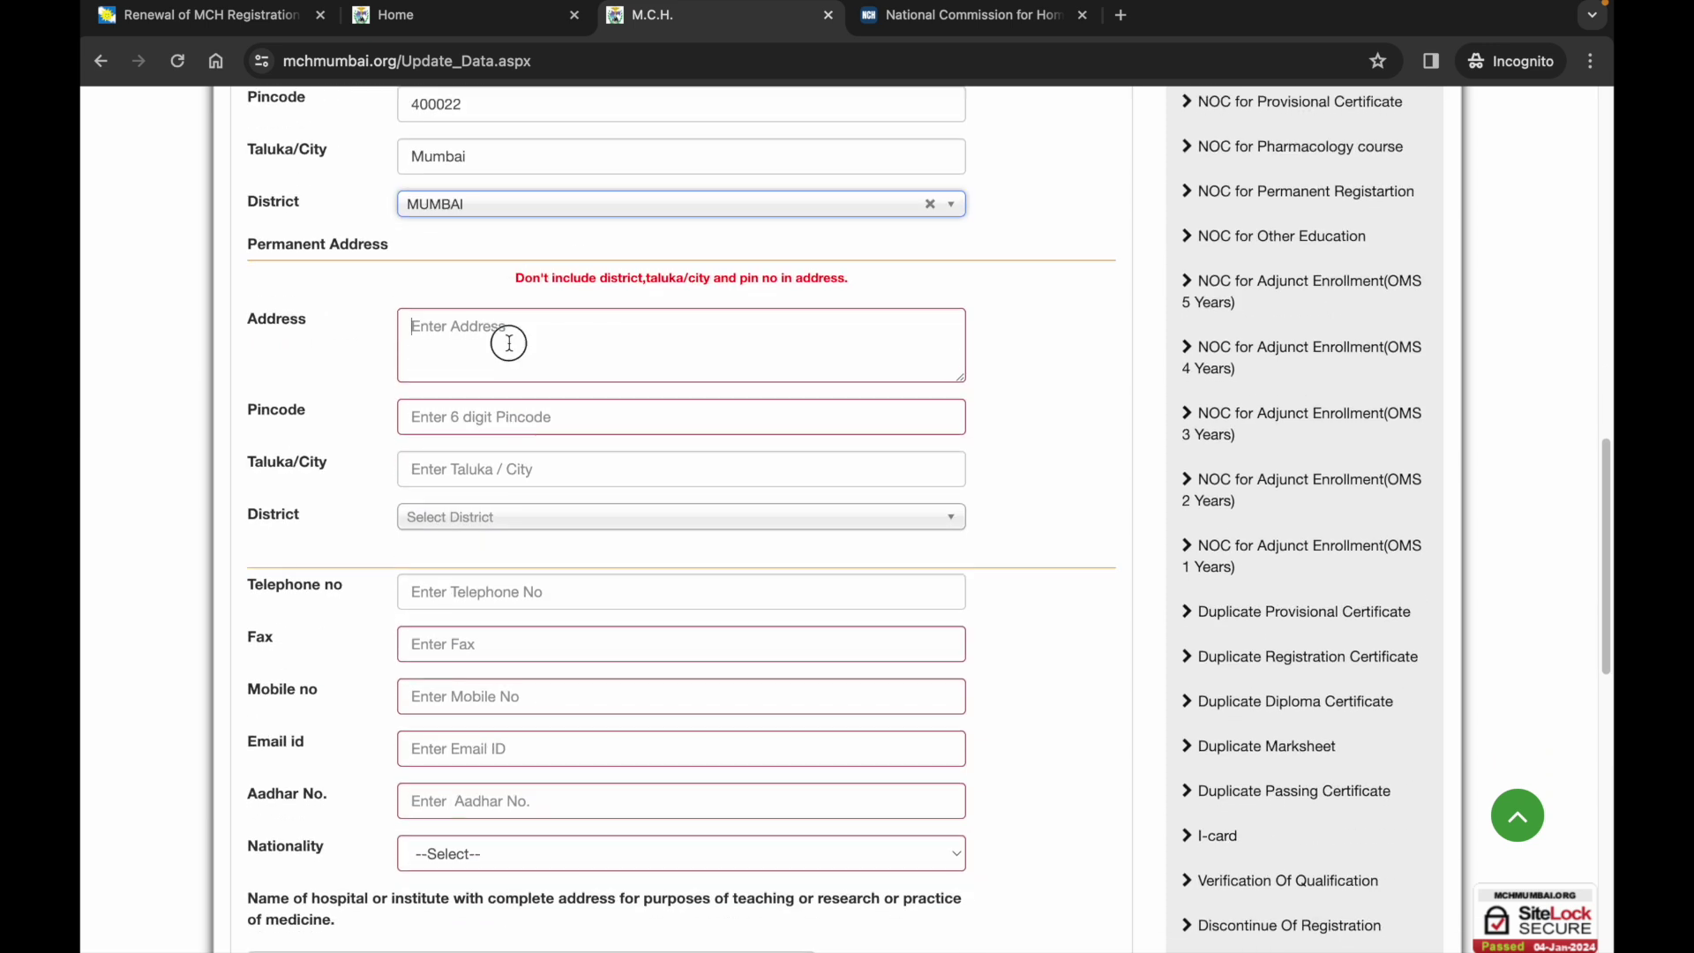
Fill Permanent Address with the same clinic address, its pincode, city Mumbai and district MUMBAI.
{"action": "left_click", "coordinate": [509, 344]}
{"action": "left_click", "coordinate": [495, 418]}
{"action": "type", "text": "40002"}
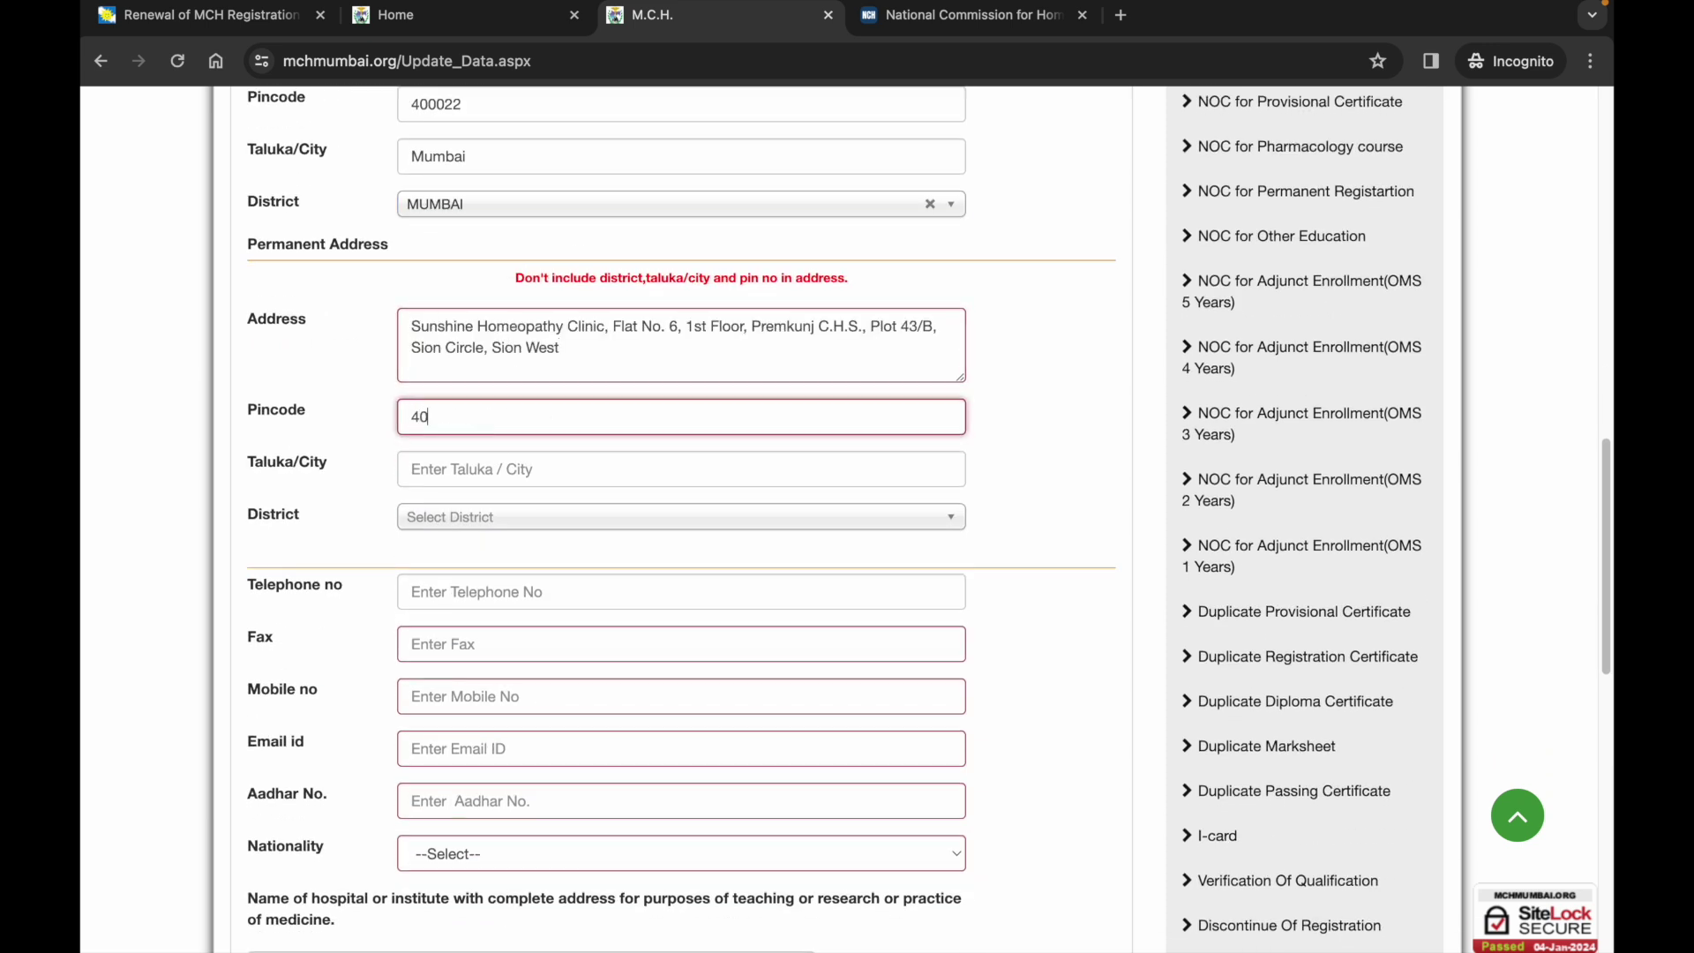
{"action": "left_click", "coordinate": [492, 468]}
{"action": "type", "text": "Mumbai"}
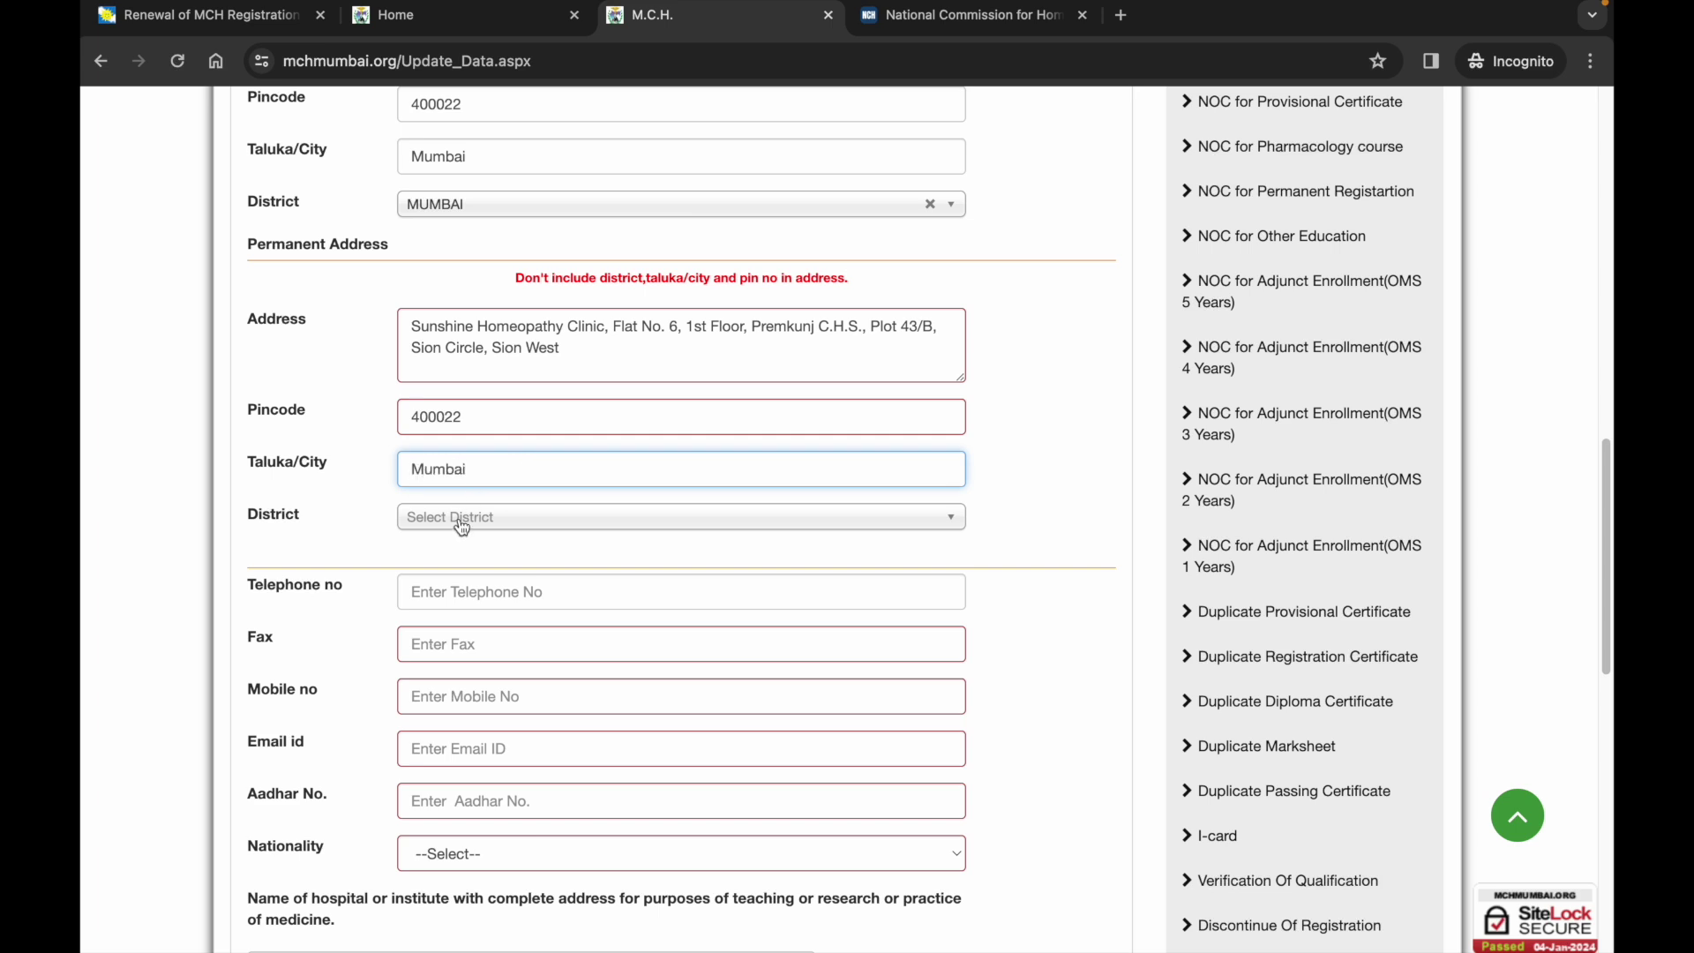
{"action": "left_click", "coordinate": [462, 520]}
{"action": "left_click", "coordinate": [460, 576]}
{"action": "scroll", "coordinate": [459, 583], "scroll_direction": "down", "scroll_amount": 3}
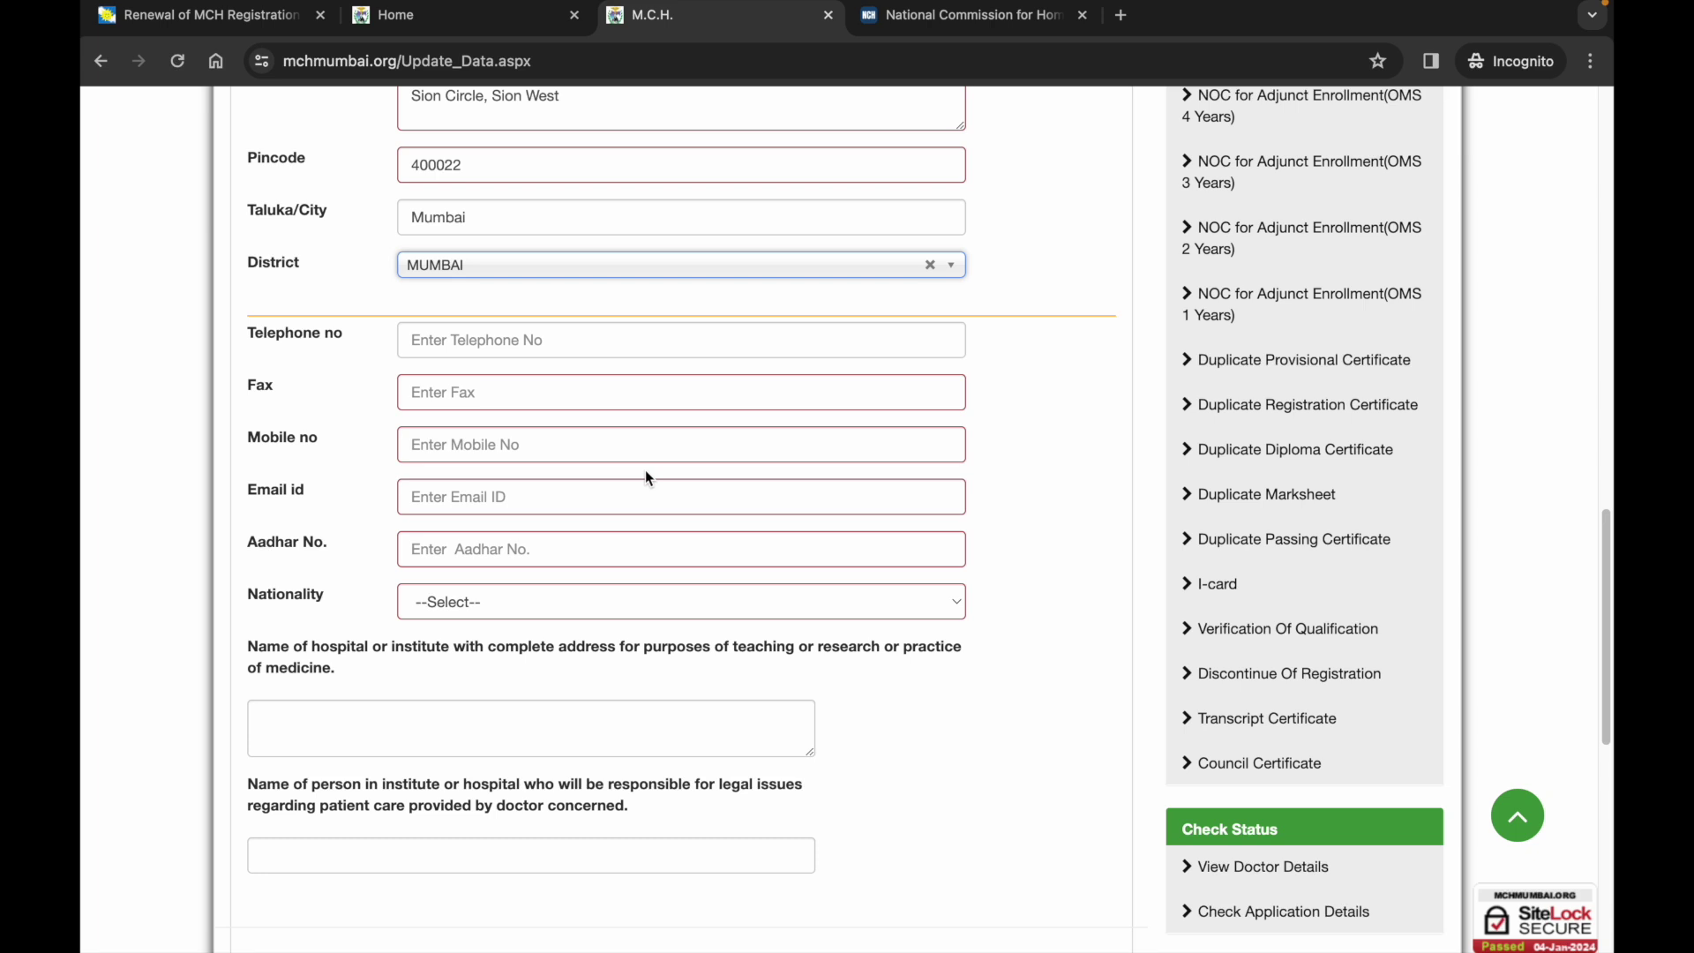
Set the Nationality dropdown to Indian.
{"action": "scroll", "coordinate": [641, 526], "scroll_direction": "down", "scroll_amount": 1}
{"action": "left_click", "coordinate": [636, 536]}
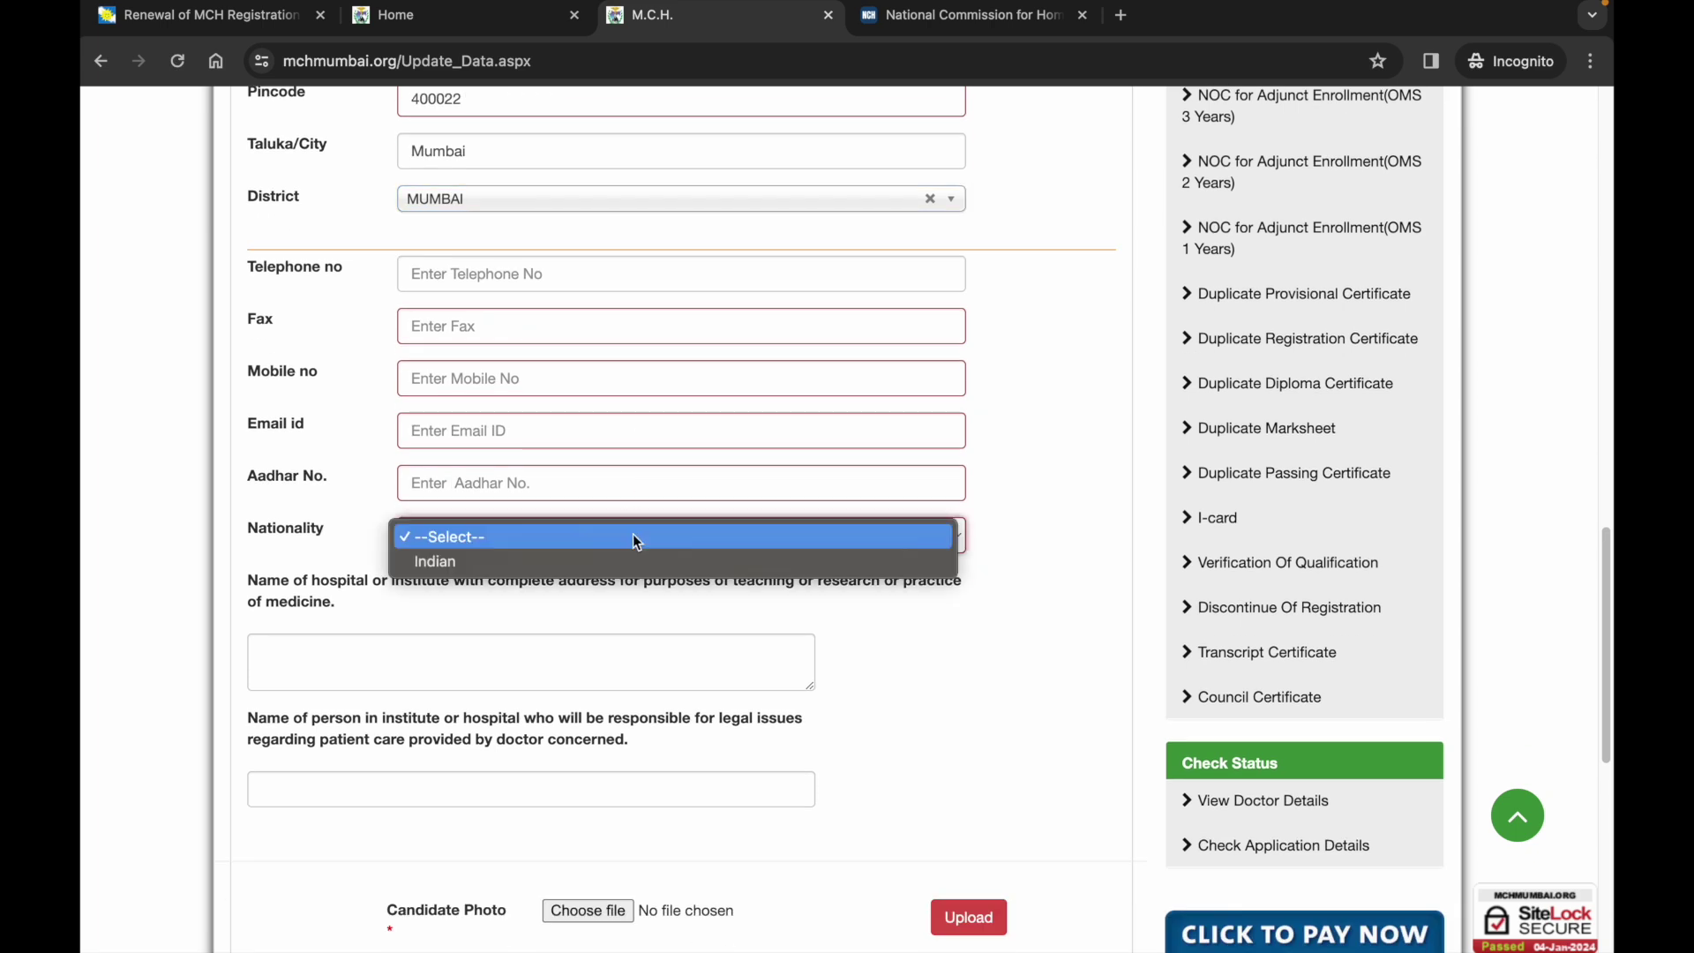
{"action": "left_click", "coordinate": [614, 561]}
{"action": "scroll", "coordinate": [601, 605], "scroll_direction": "down", "scroll_amount": 2}
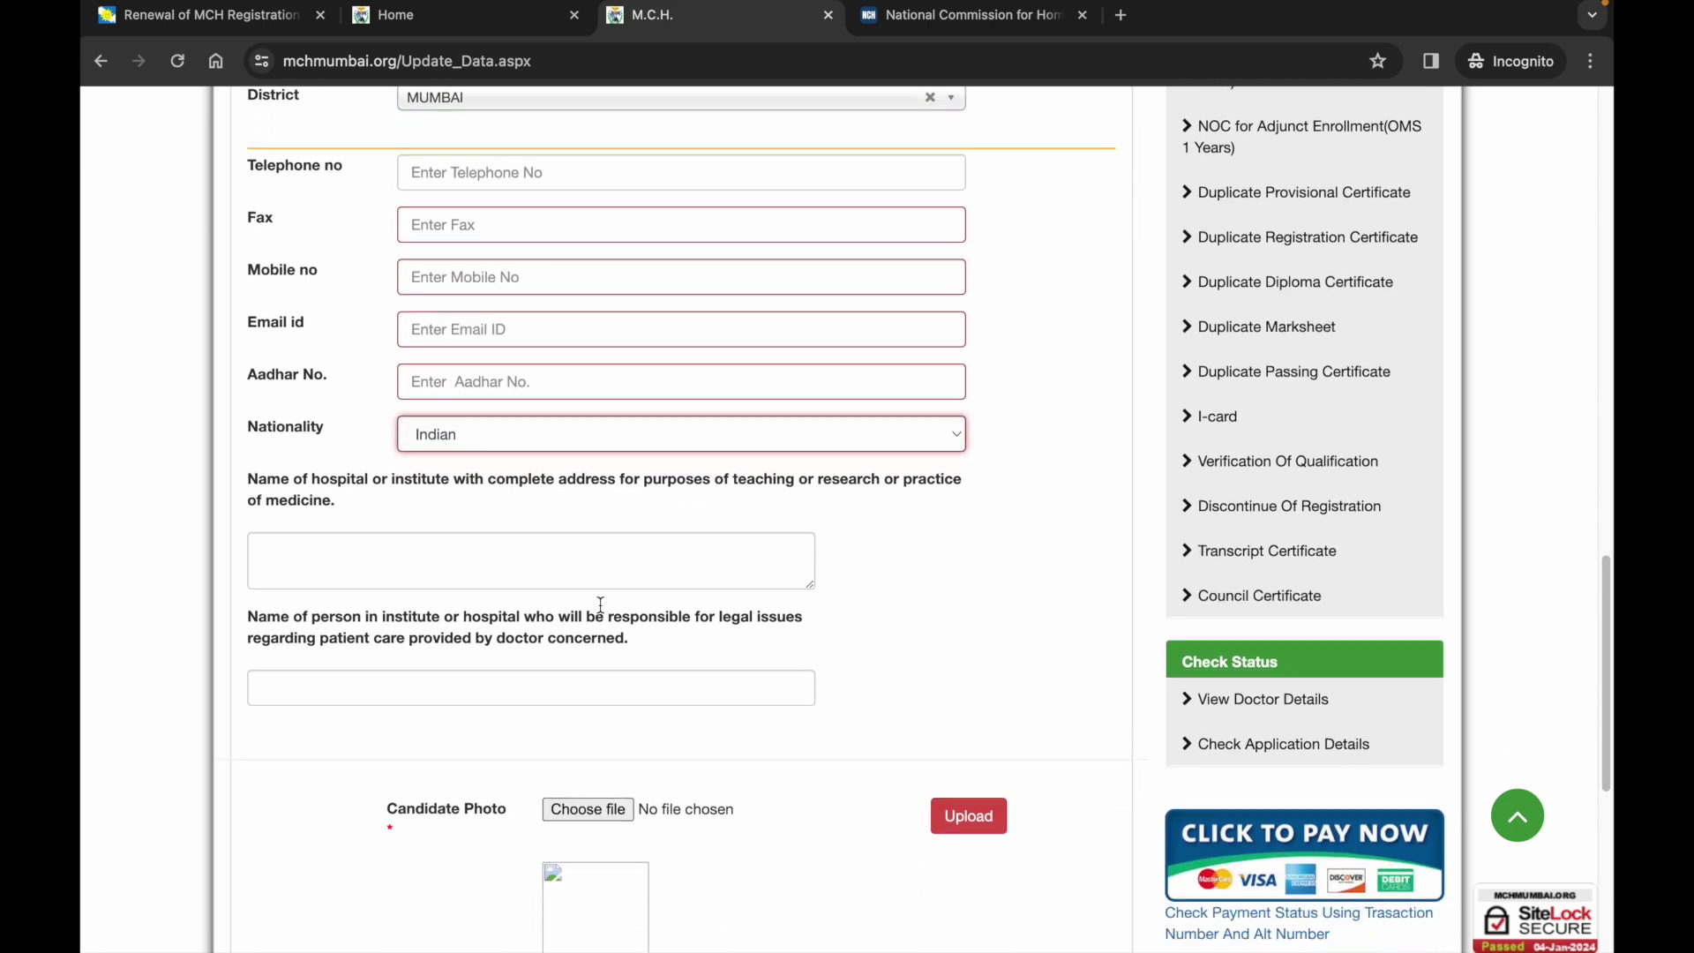
{"action": "scroll", "coordinate": [600, 611], "scroll_direction": "down", "scroll_amount": 1}
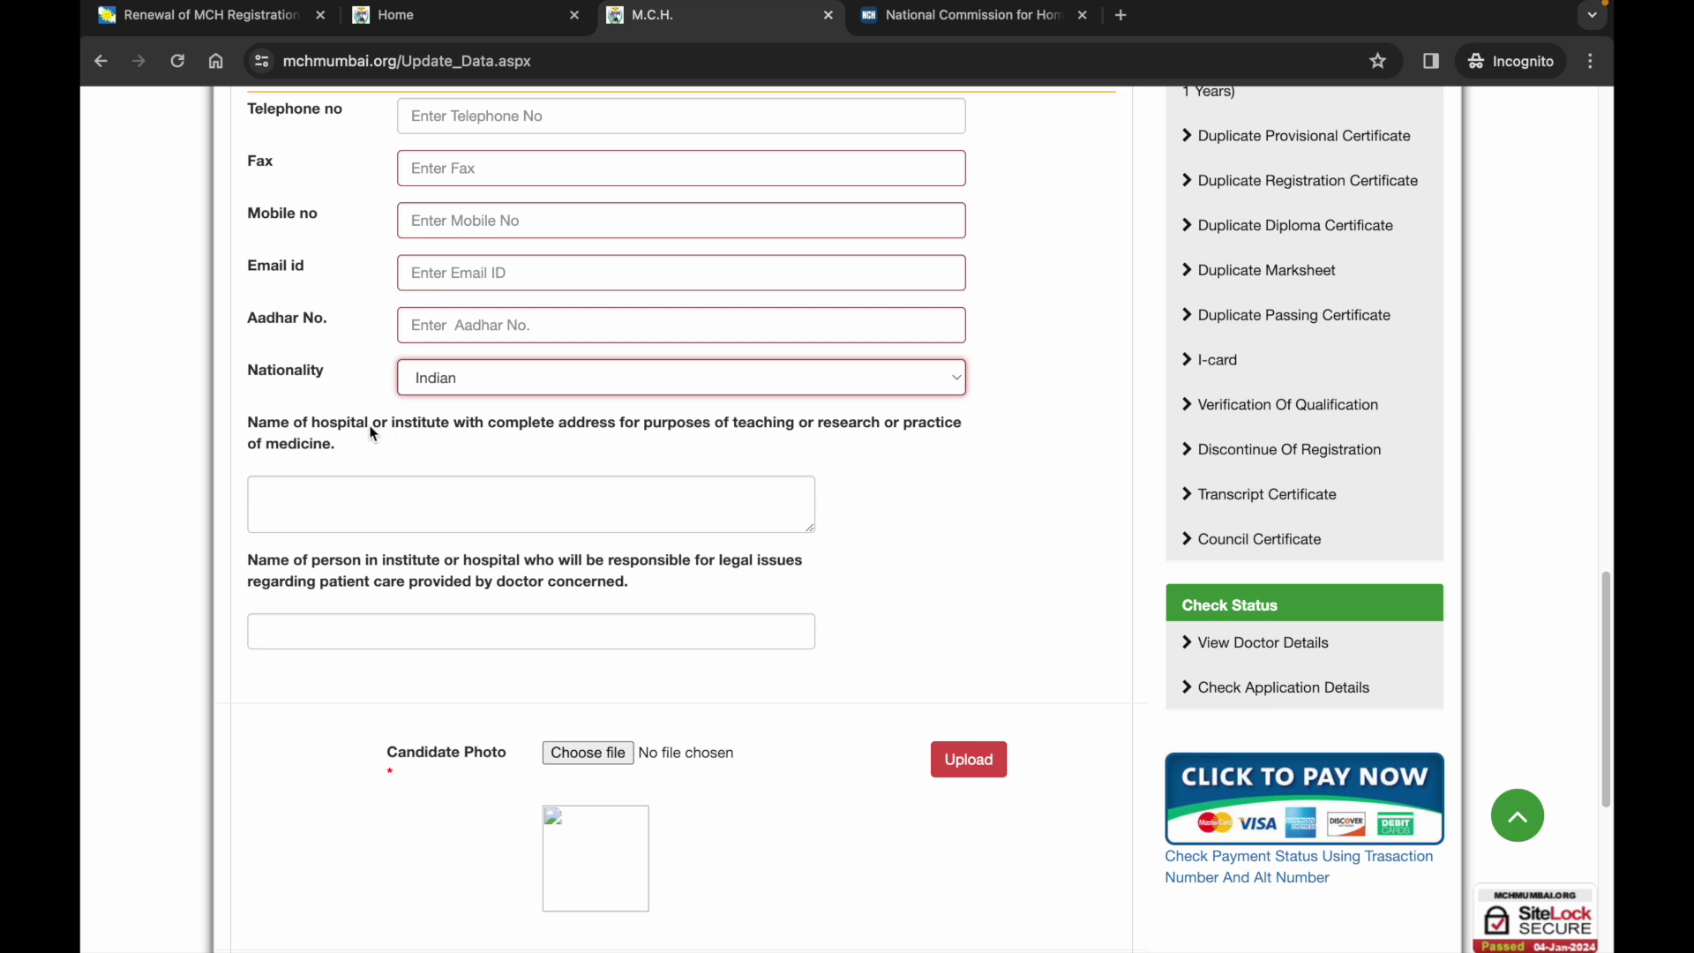
Review the hospital/institute details and responsible person's name fields further down the form.
{"action": "left_click", "coordinate": [902, 426]}
{"action": "left_click_drag", "start_coordinate": [904, 427], "coordinate": [909, 451]}
{"action": "left_click", "coordinate": [741, 494]}
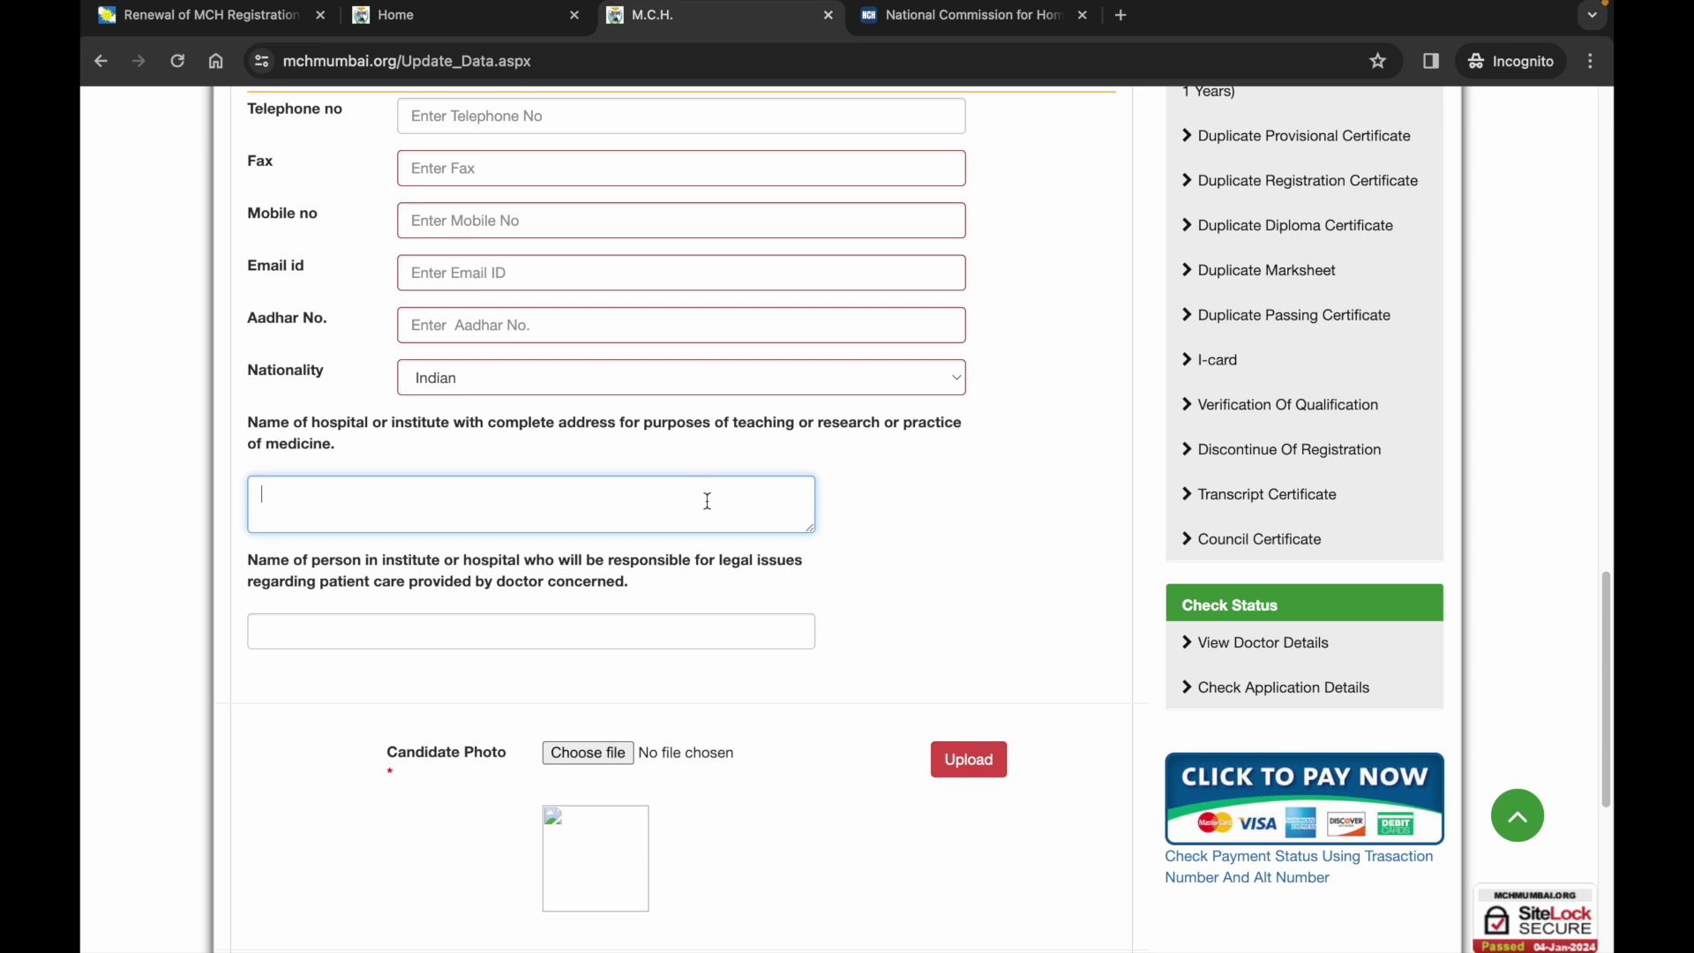
{"action": "scroll", "coordinate": [704, 500], "scroll_direction": "up", "scroll_amount": 2}
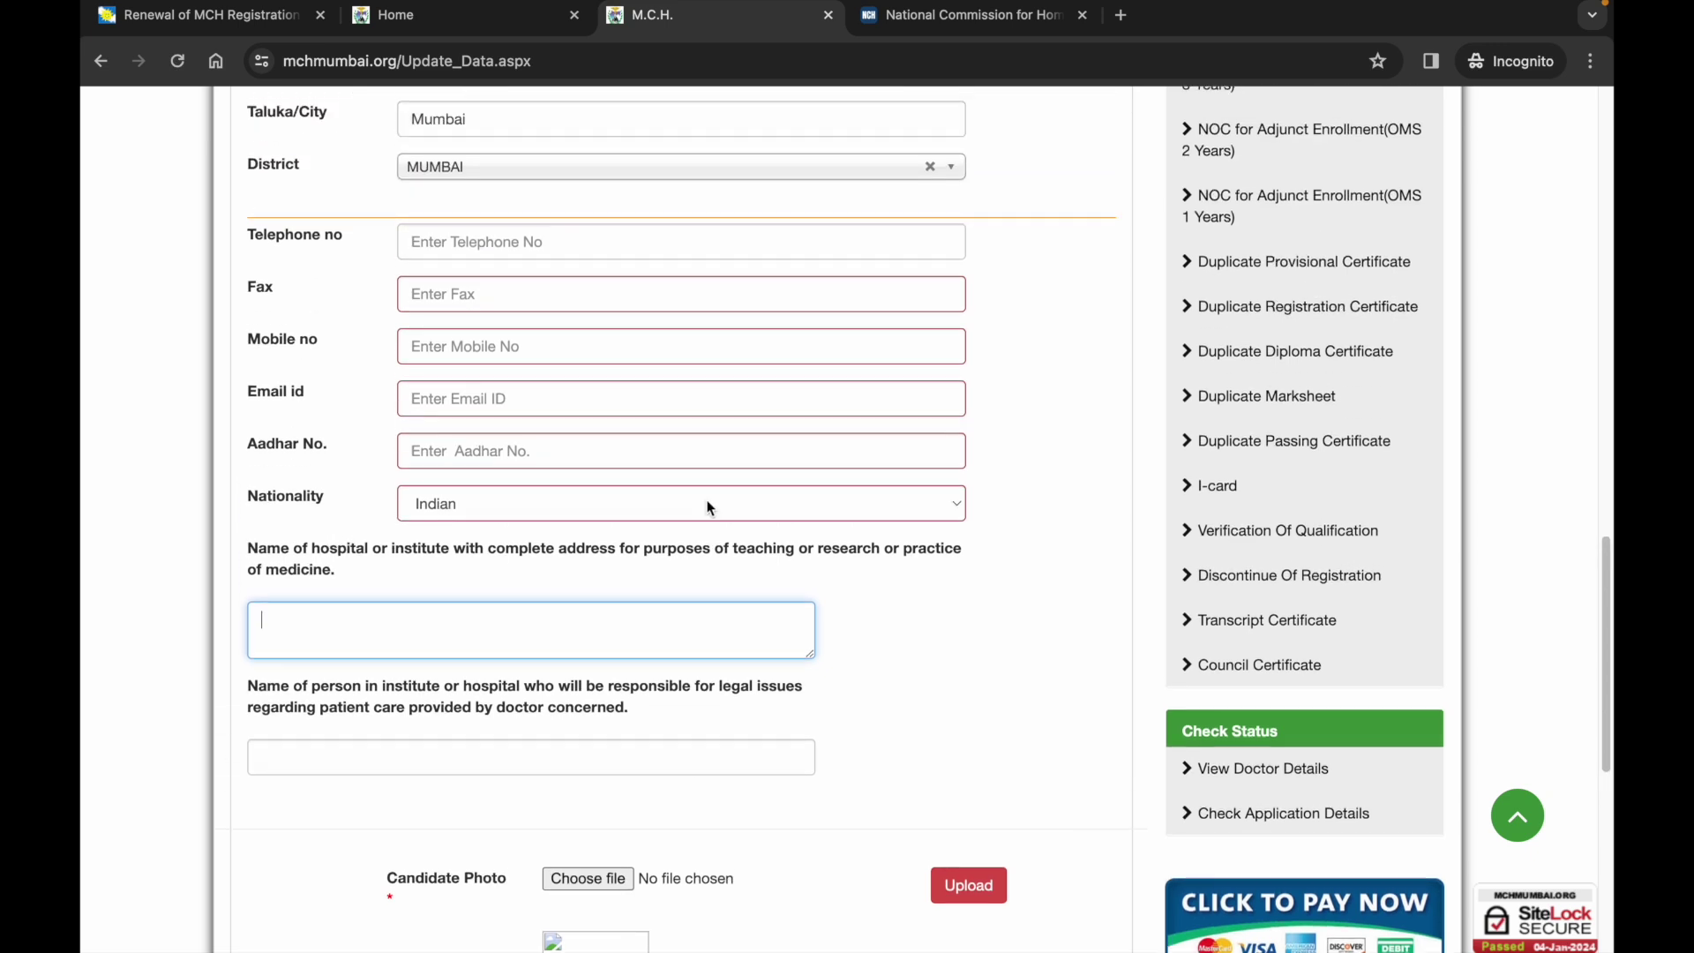
{"action": "scroll", "coordinate": [707, 507], "scroll_direction": "down", "scroll_amount": 1}
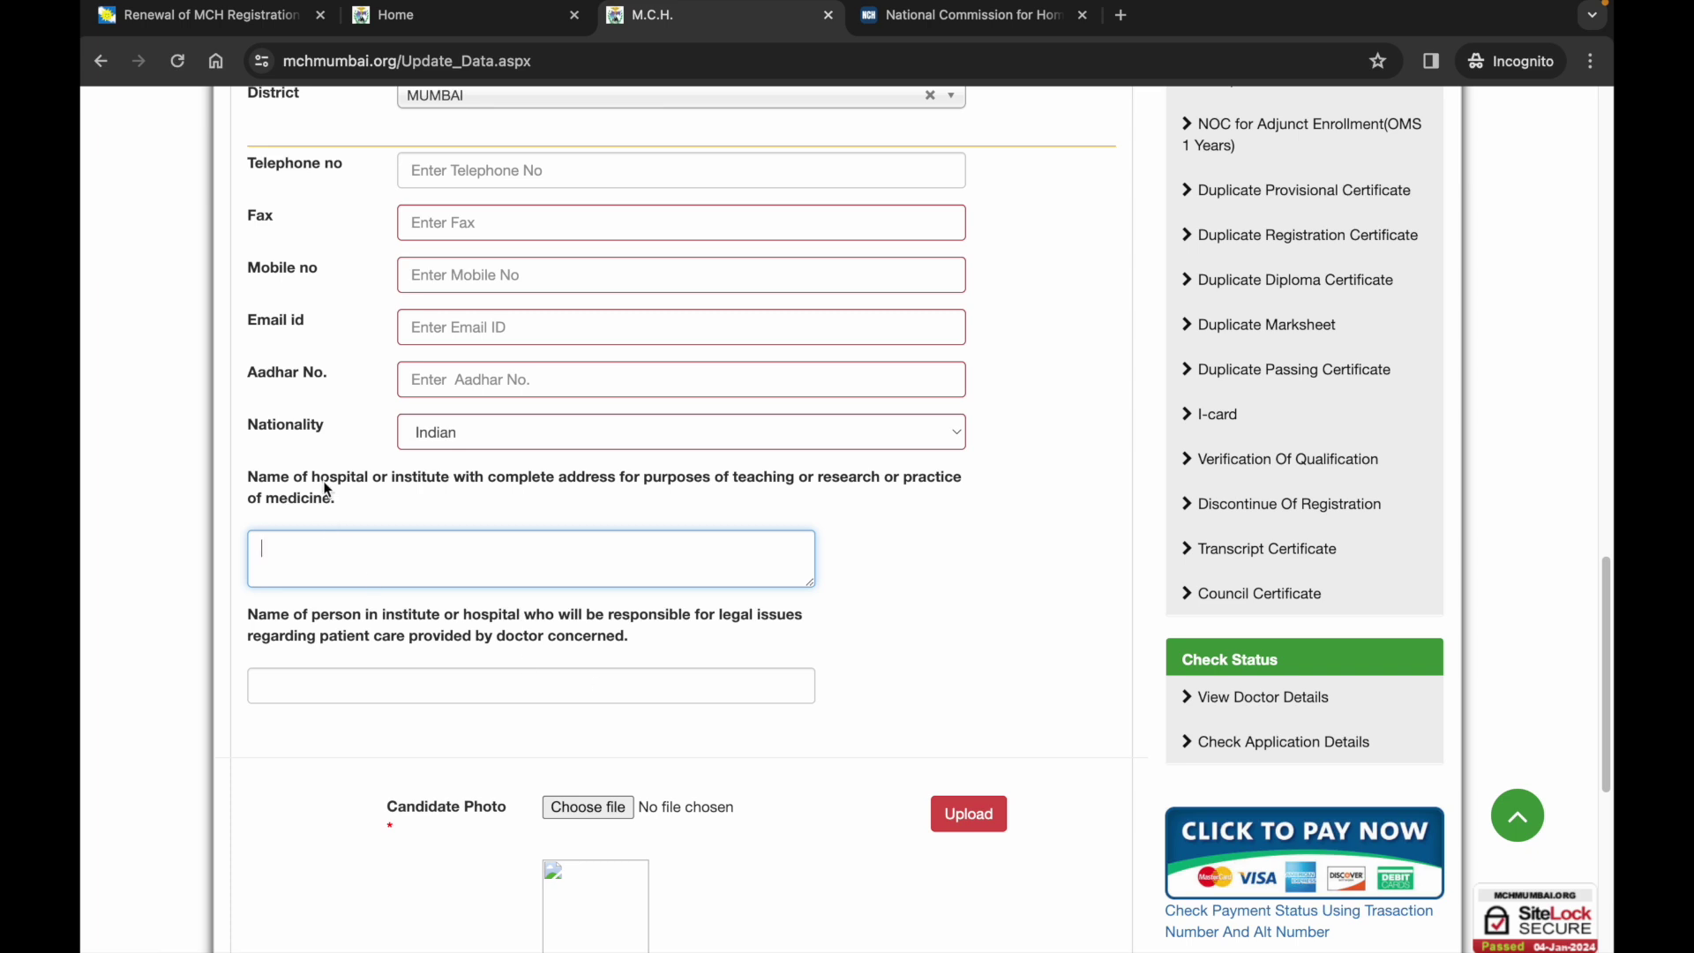
{"action": "left_click", "coordinate": [316, 685]}
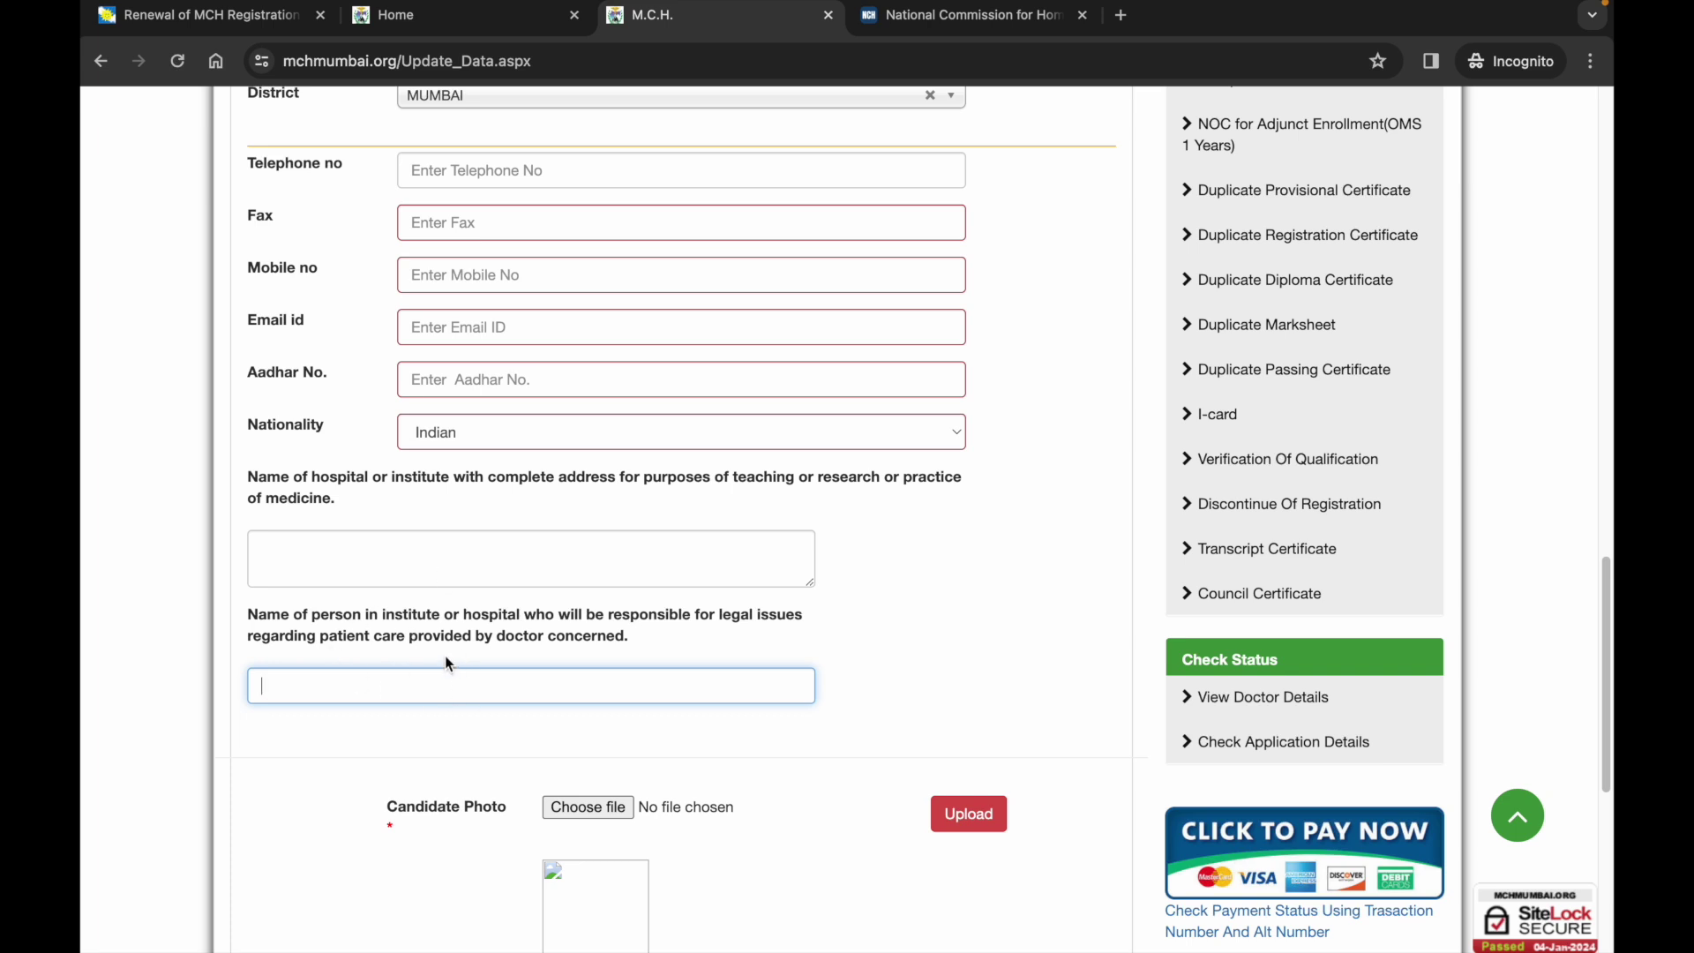
{"action": "scroll", "coordinate": [622, 567], "scroll_direction": "down", "scroll_amount": 1}
{"action": "scroll", "coordinate": [621, 567], "scroll_direction": "down", "scroll_amount": 1}
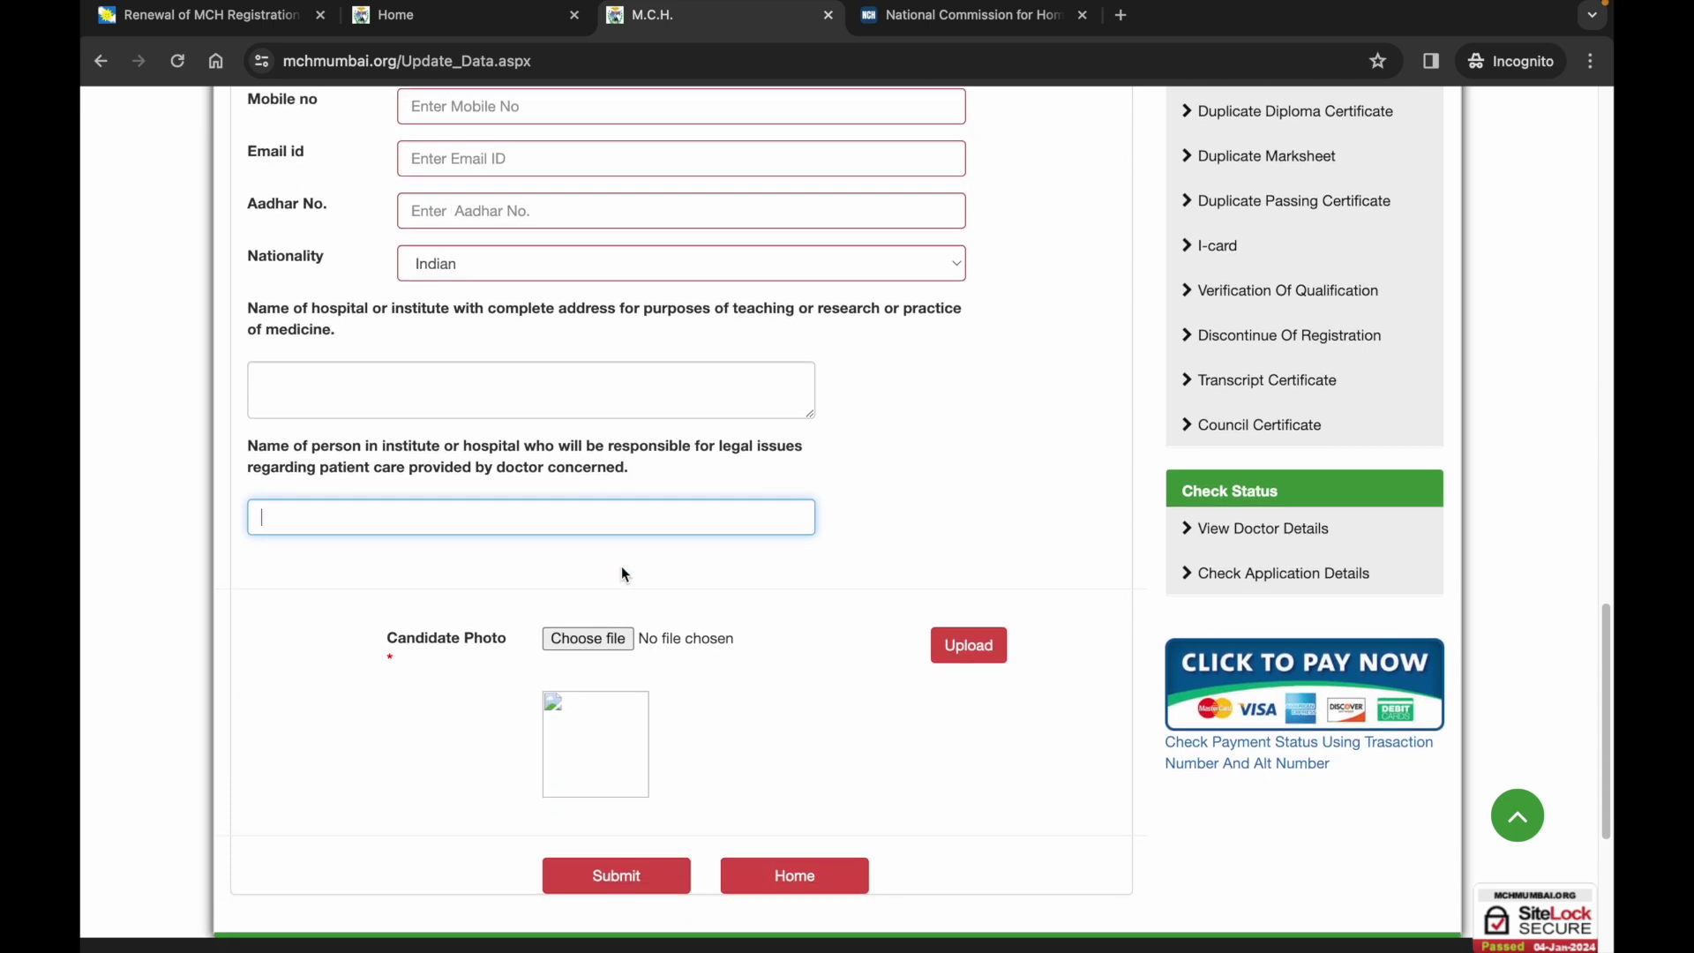
{"action": "scroll", "coordinate": [599, 647], "scroll_direction": "up", "scroll_amount": 10}
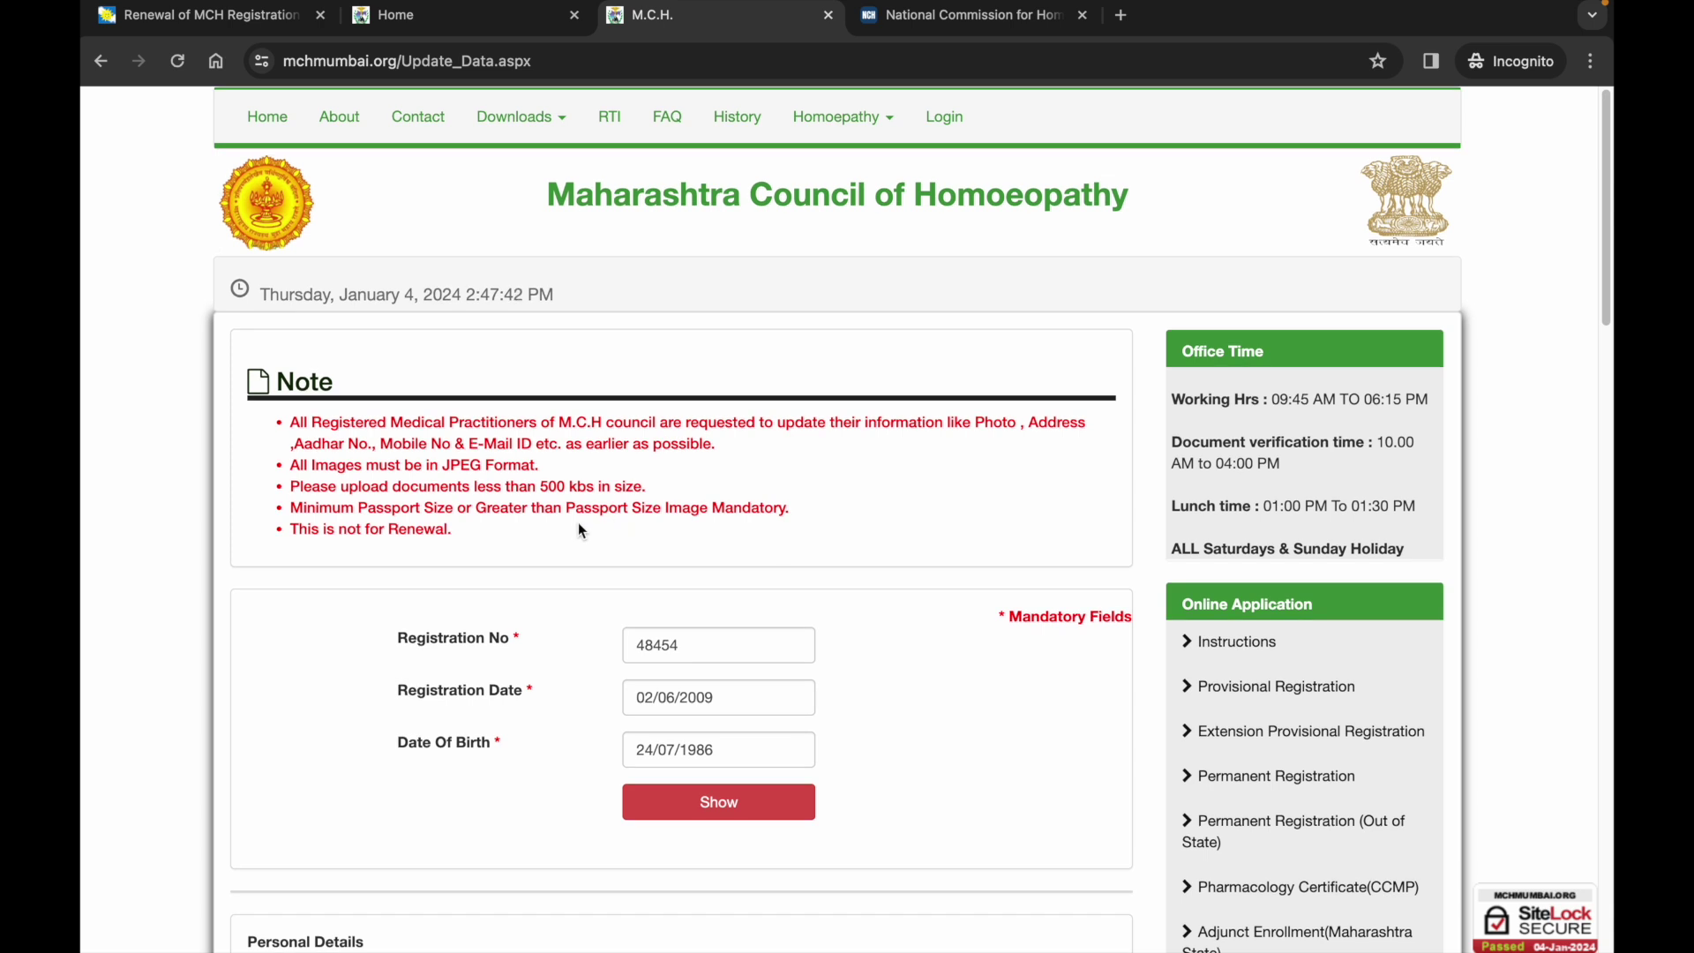
Scroll through the form to review the institute address, responsible person and photo upload fields.
{"action": "scroll", "coordinate": [578, 530], "scroll_direction": "down", "scroll_amount": 15}
{"action": "scroll", "coordinate": [579, 530], "scroll_direction": "down", "scroll_amount": 7}
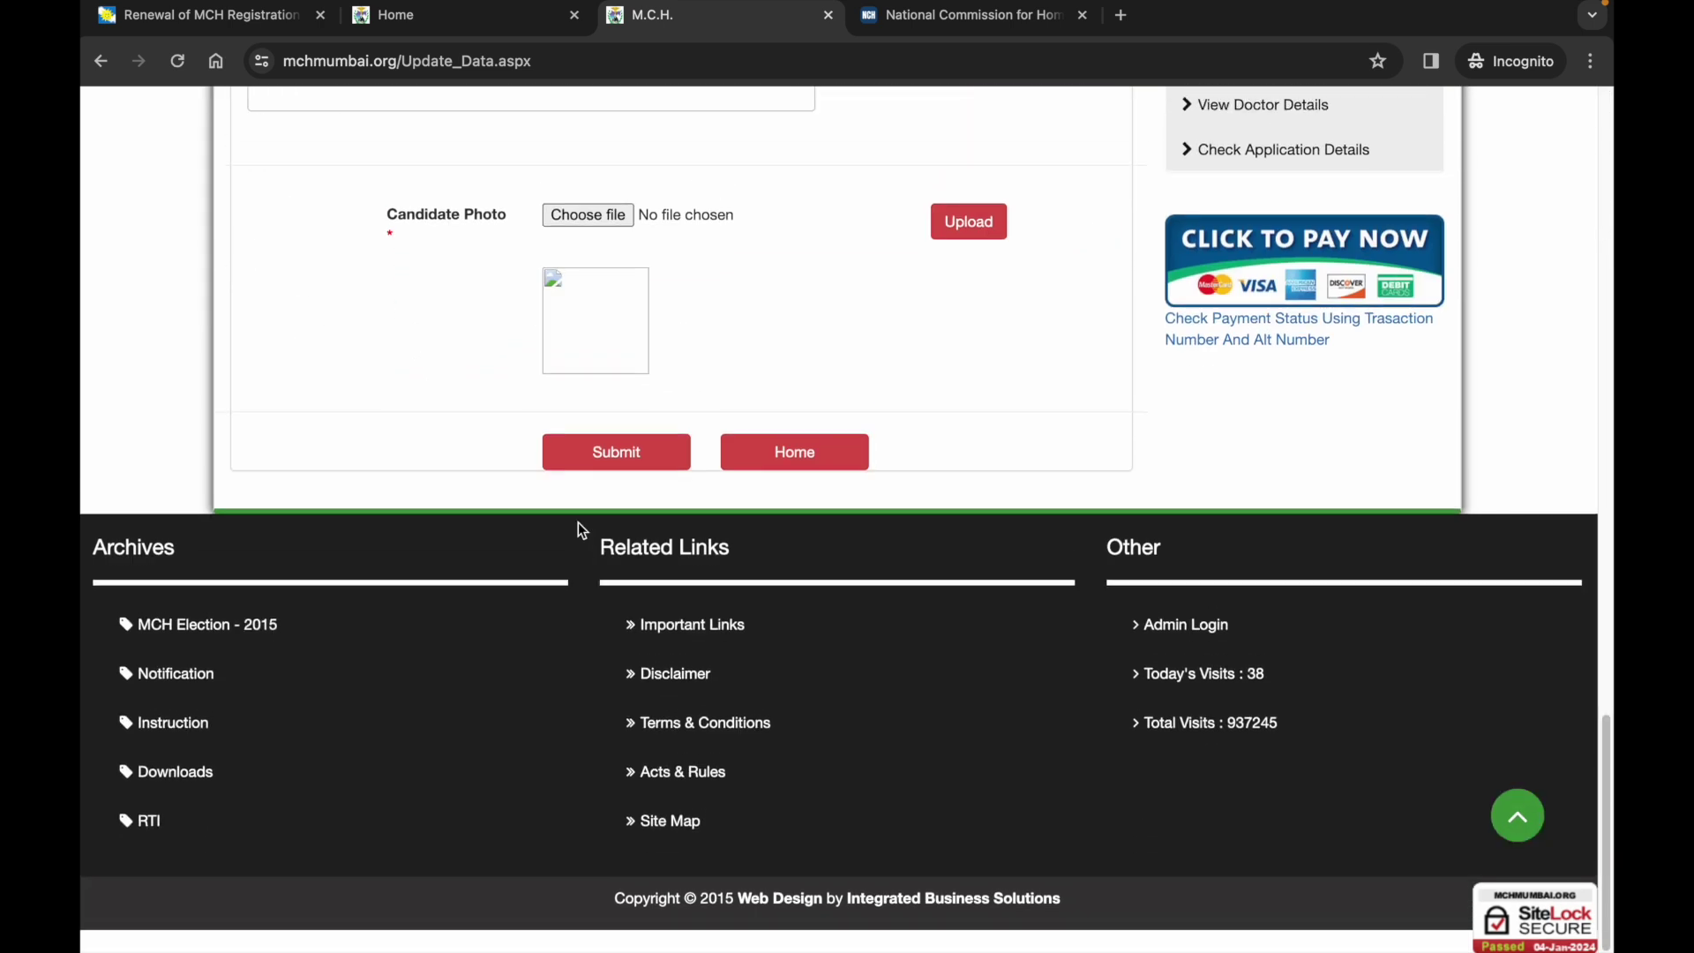
{"action": "scroll", "coordinate": [579, 522], "scroll_direction": "up", "scroll_amount": 2}
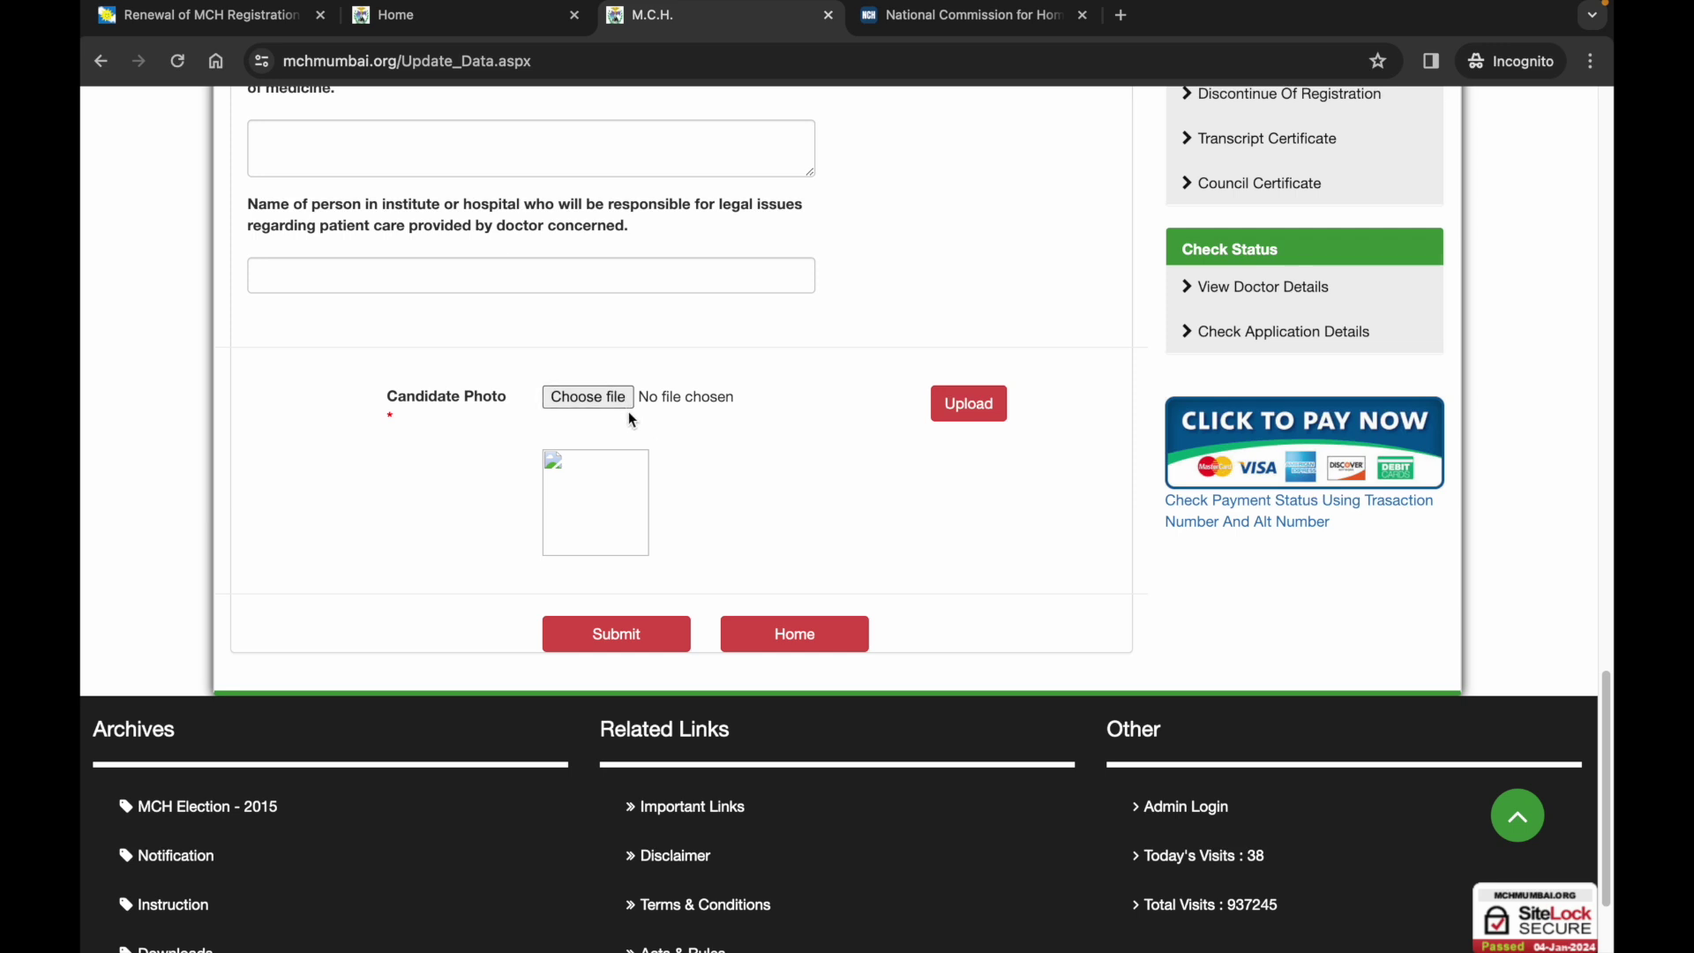
{"action": "scroll", "coordinate": [629, 420], "scroll_direction": "up", "scroll_amount": 1}
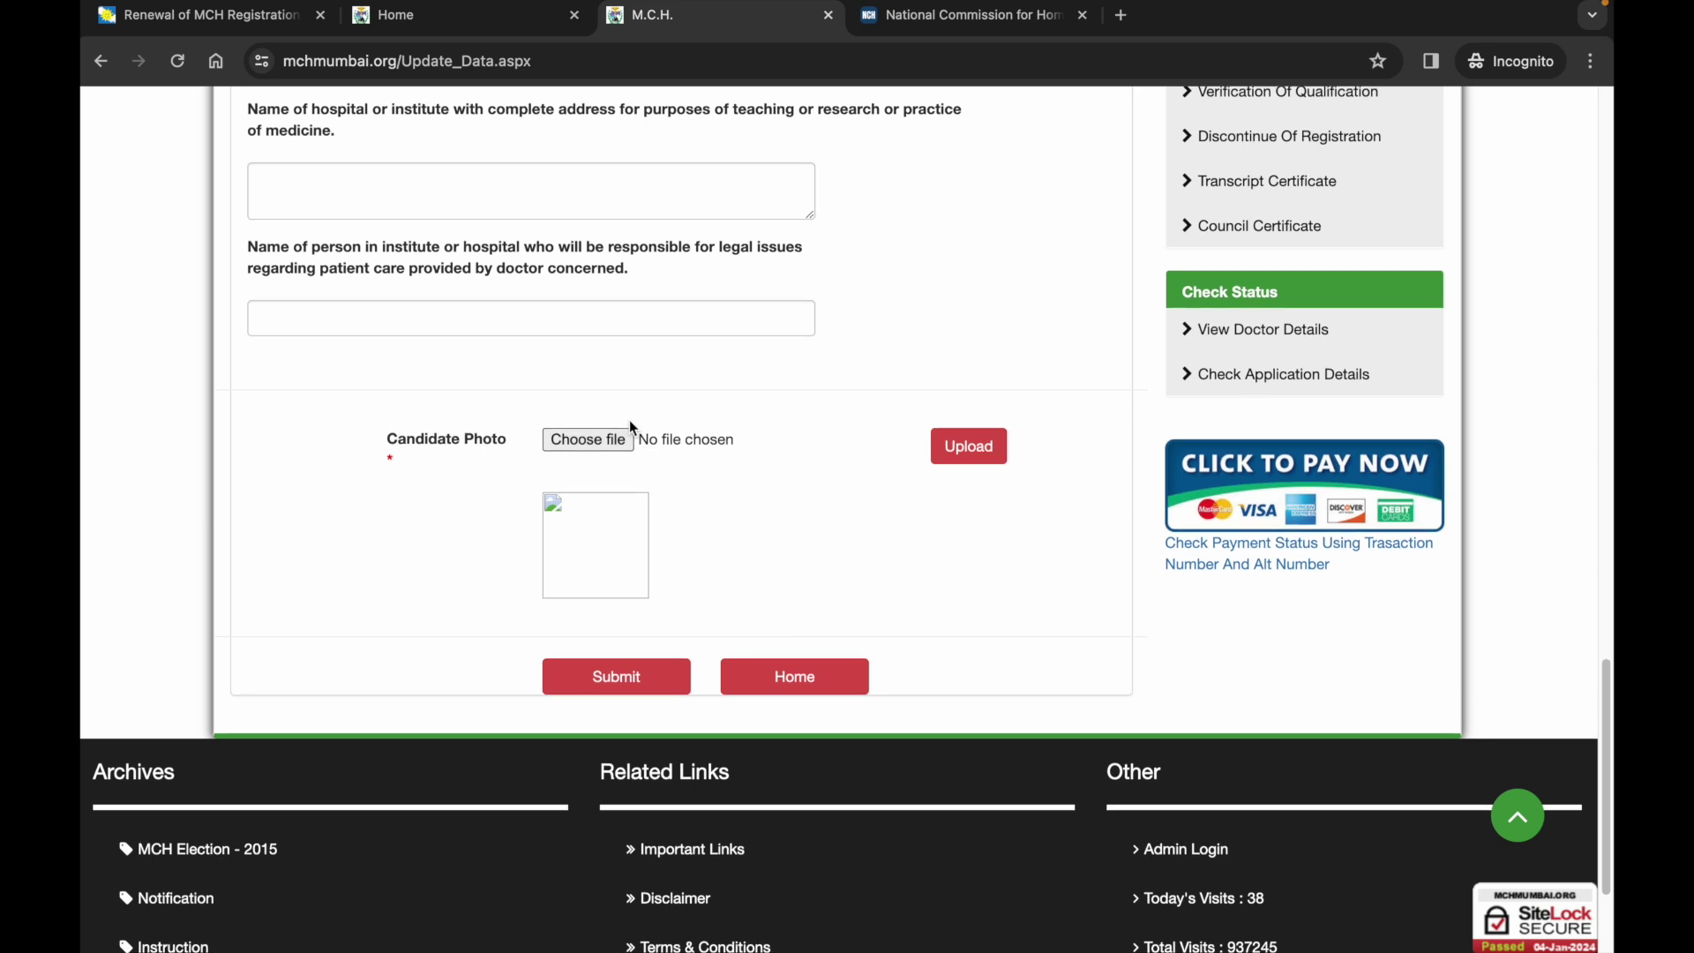
{"action": "scroll", "coordinate": [632, 423], "scroll_direction": "up", "scroll_amount": 2}
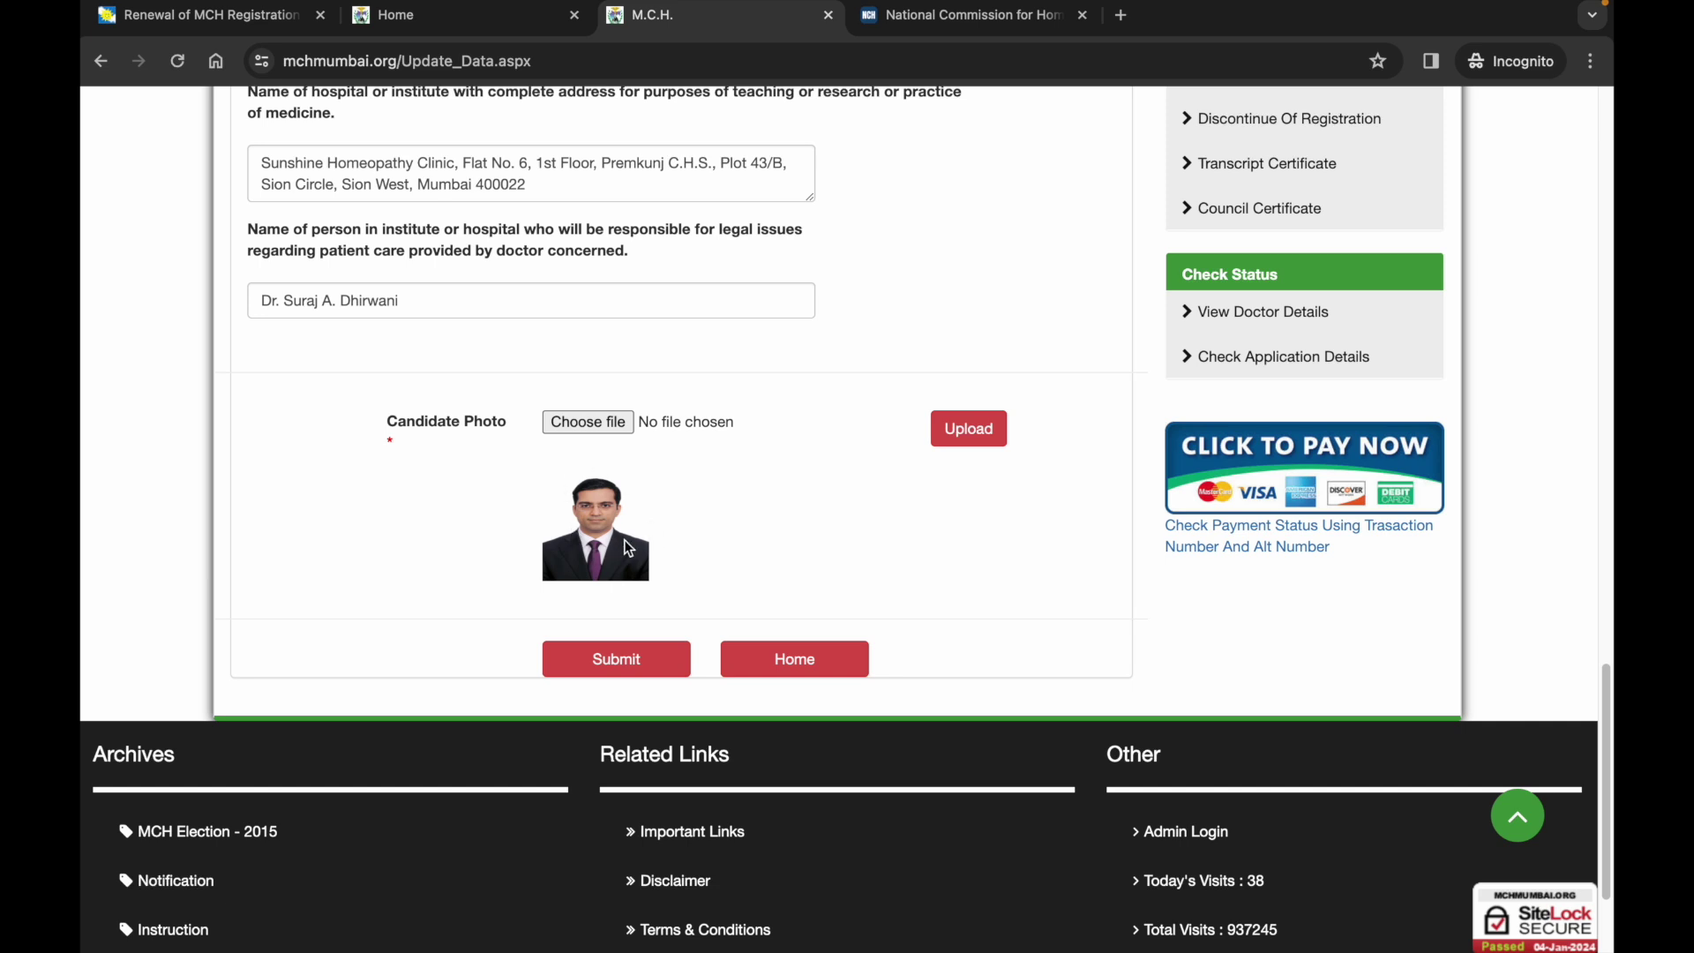
{"action": "scroll", "coordinate": [626, 543], "scroll_direction": "up", "scroll_amount": 1}
{"action": "scroll", "coordinate": [628, 565], "scroll_direction": "down", "scroll_amount": 1}
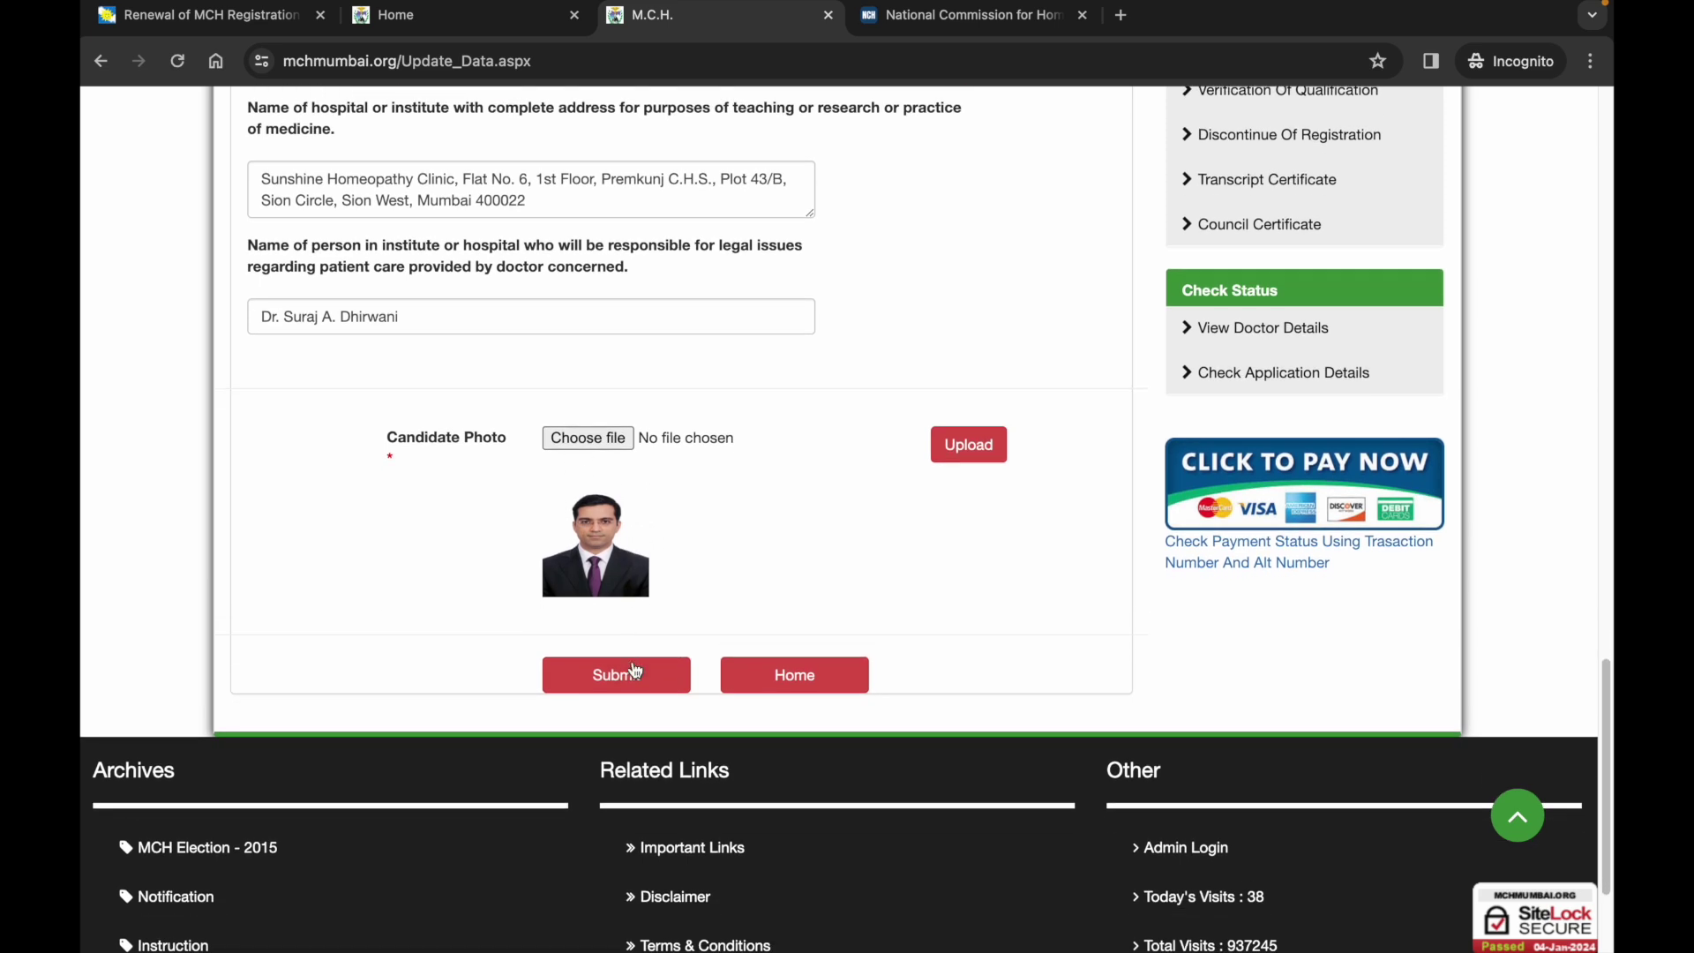
Submit, dismiss the 'Enter Fathers Name' alert, enter the father's name and resubmit the form.
{"action": "left_click", "coordinate": [634, 672]}
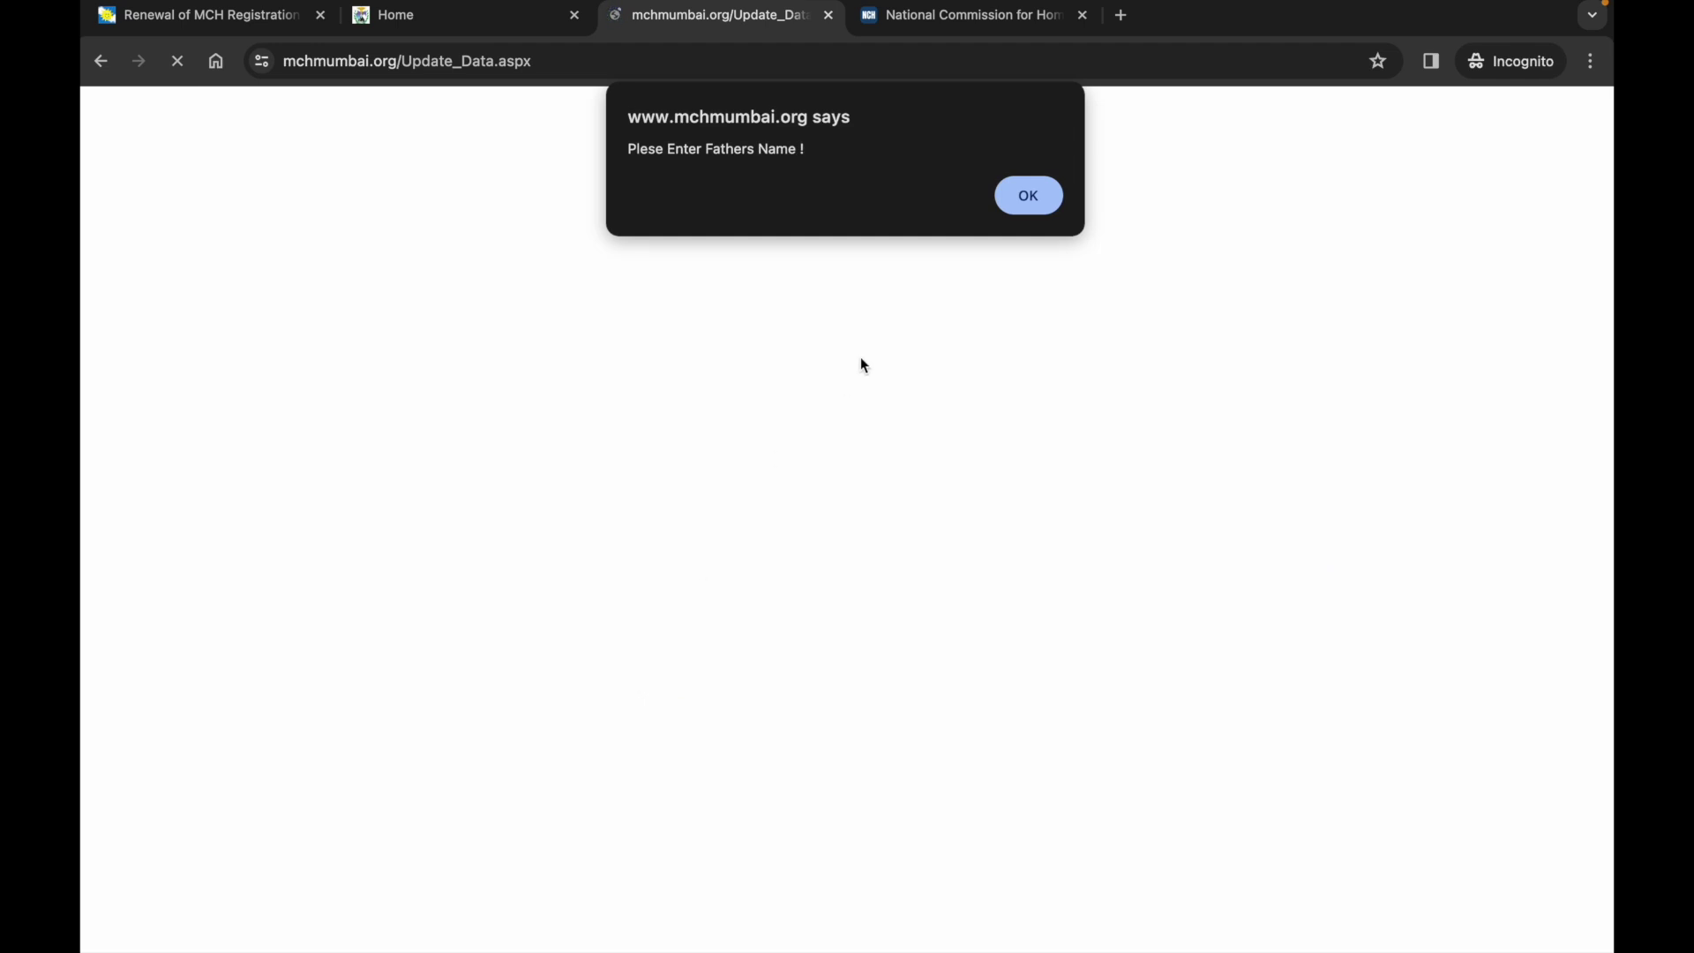
{"action": "left_click", "coordinate": [1027, 196]}
{"action": "scroll", "coordinate": [995, 346], "scroll_direction": "down", "scroll_amount": 6}
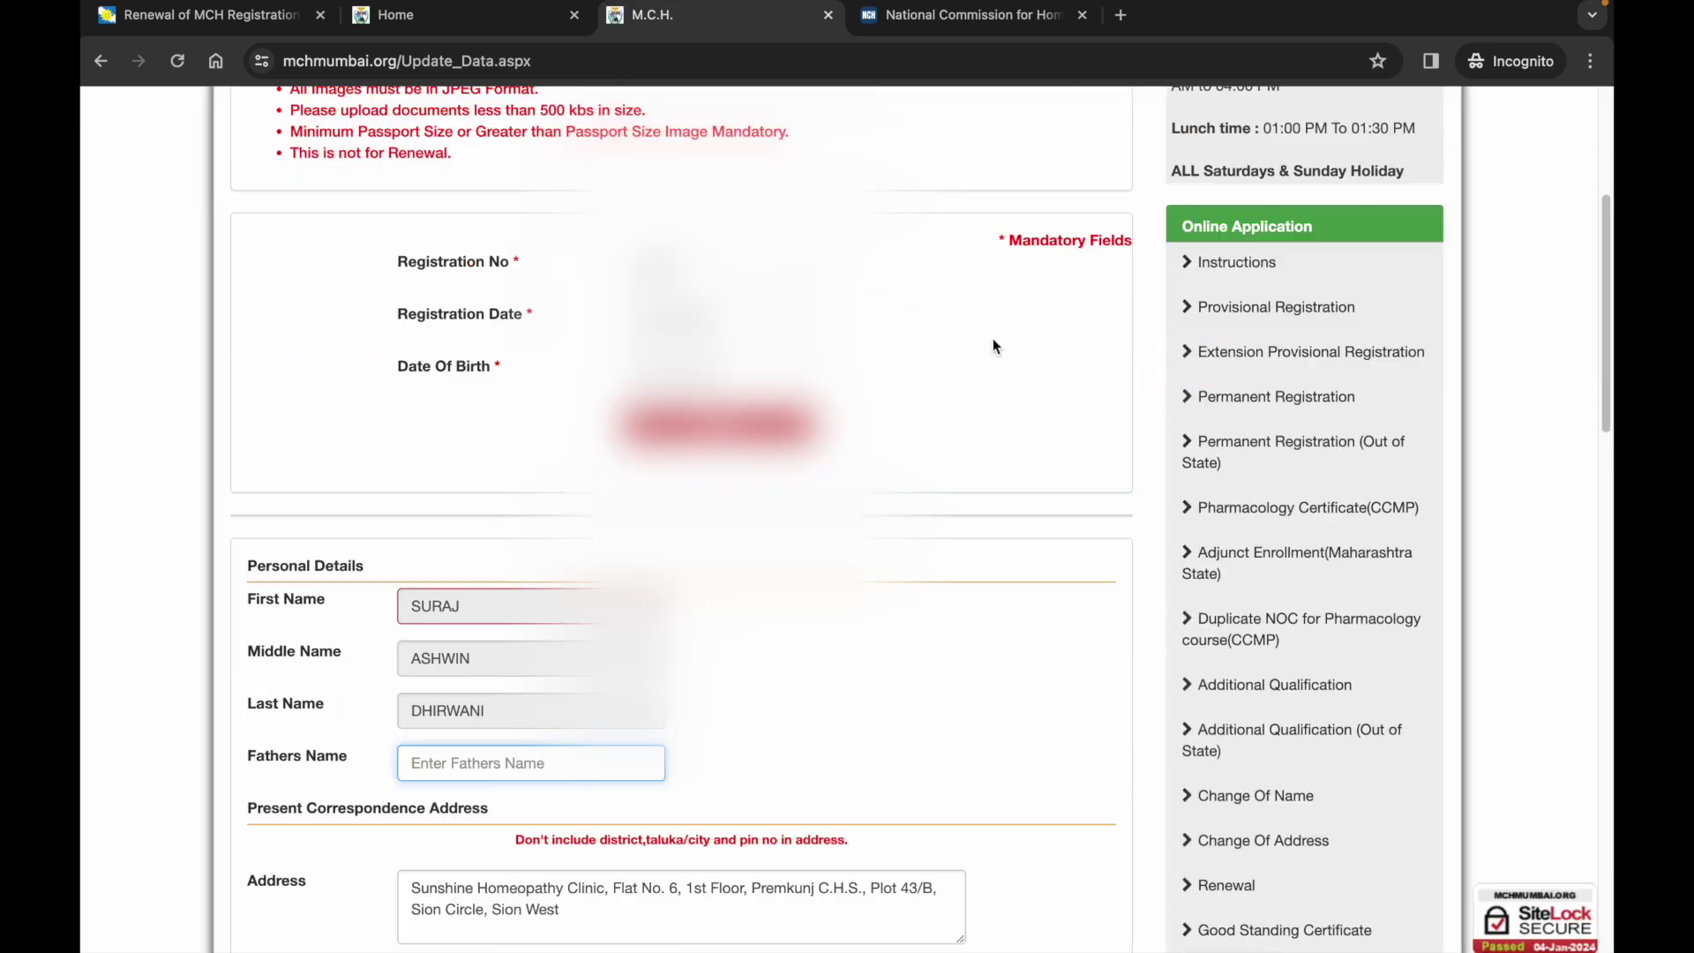
{"action": "type", "text": "ASHWIN"}
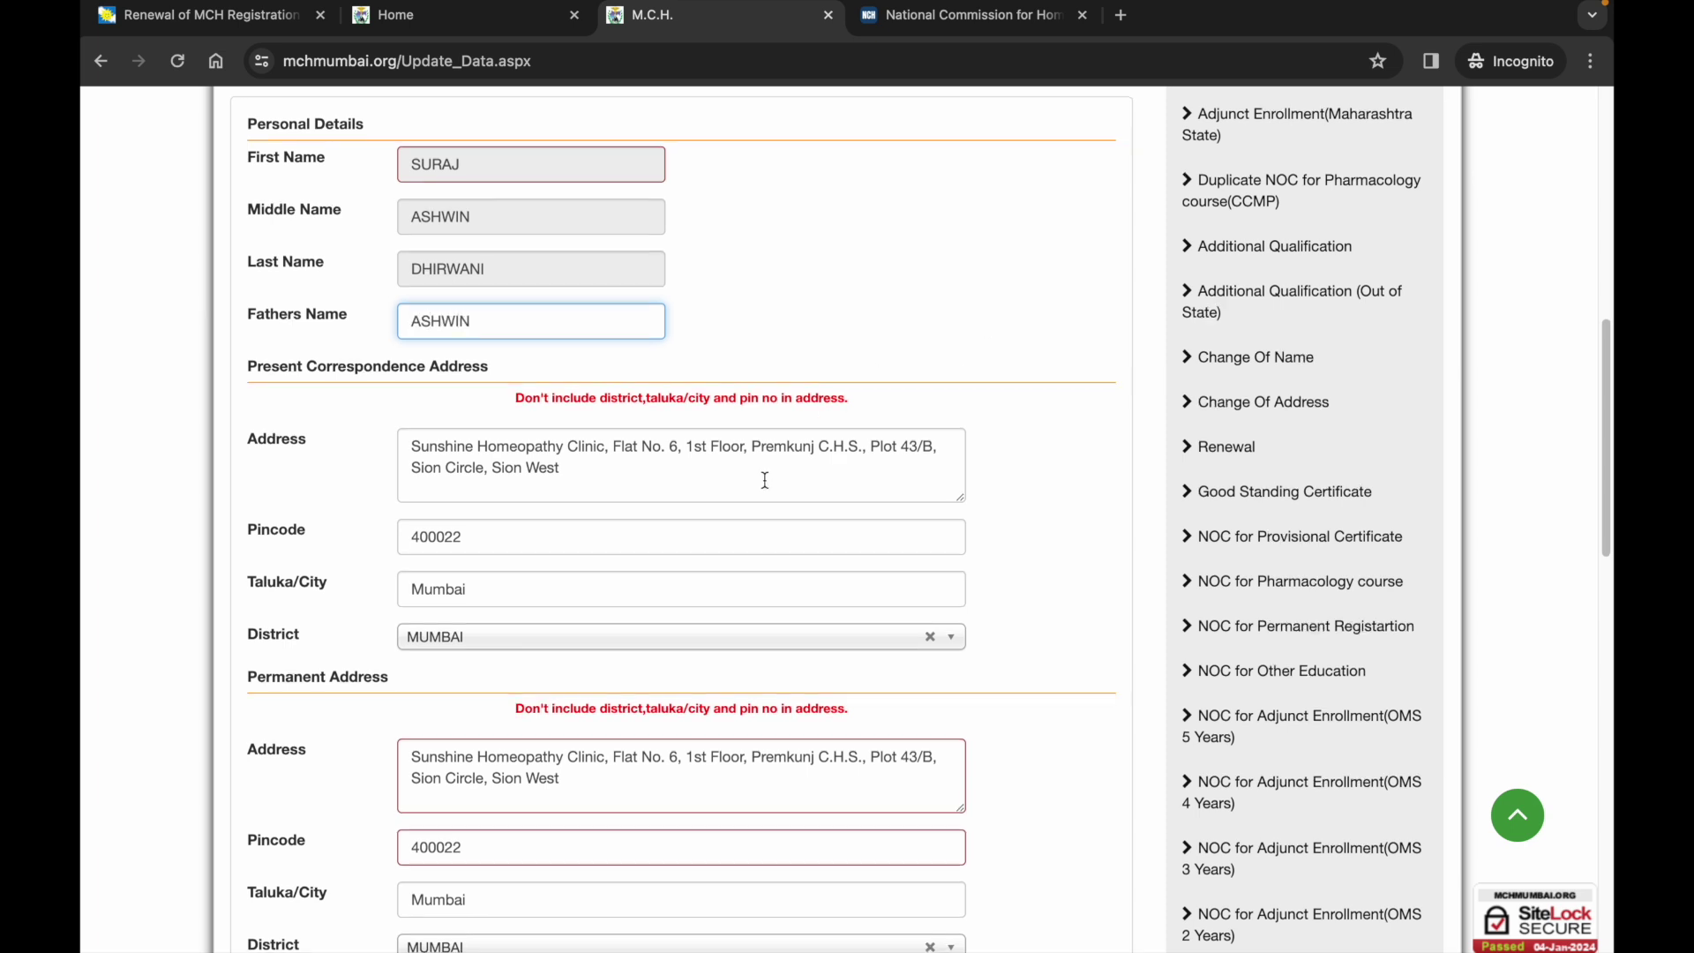
{"action": "scroll", "coordinate": [764, 479], "scroll_direction": "down", "scroll_amount": 20}
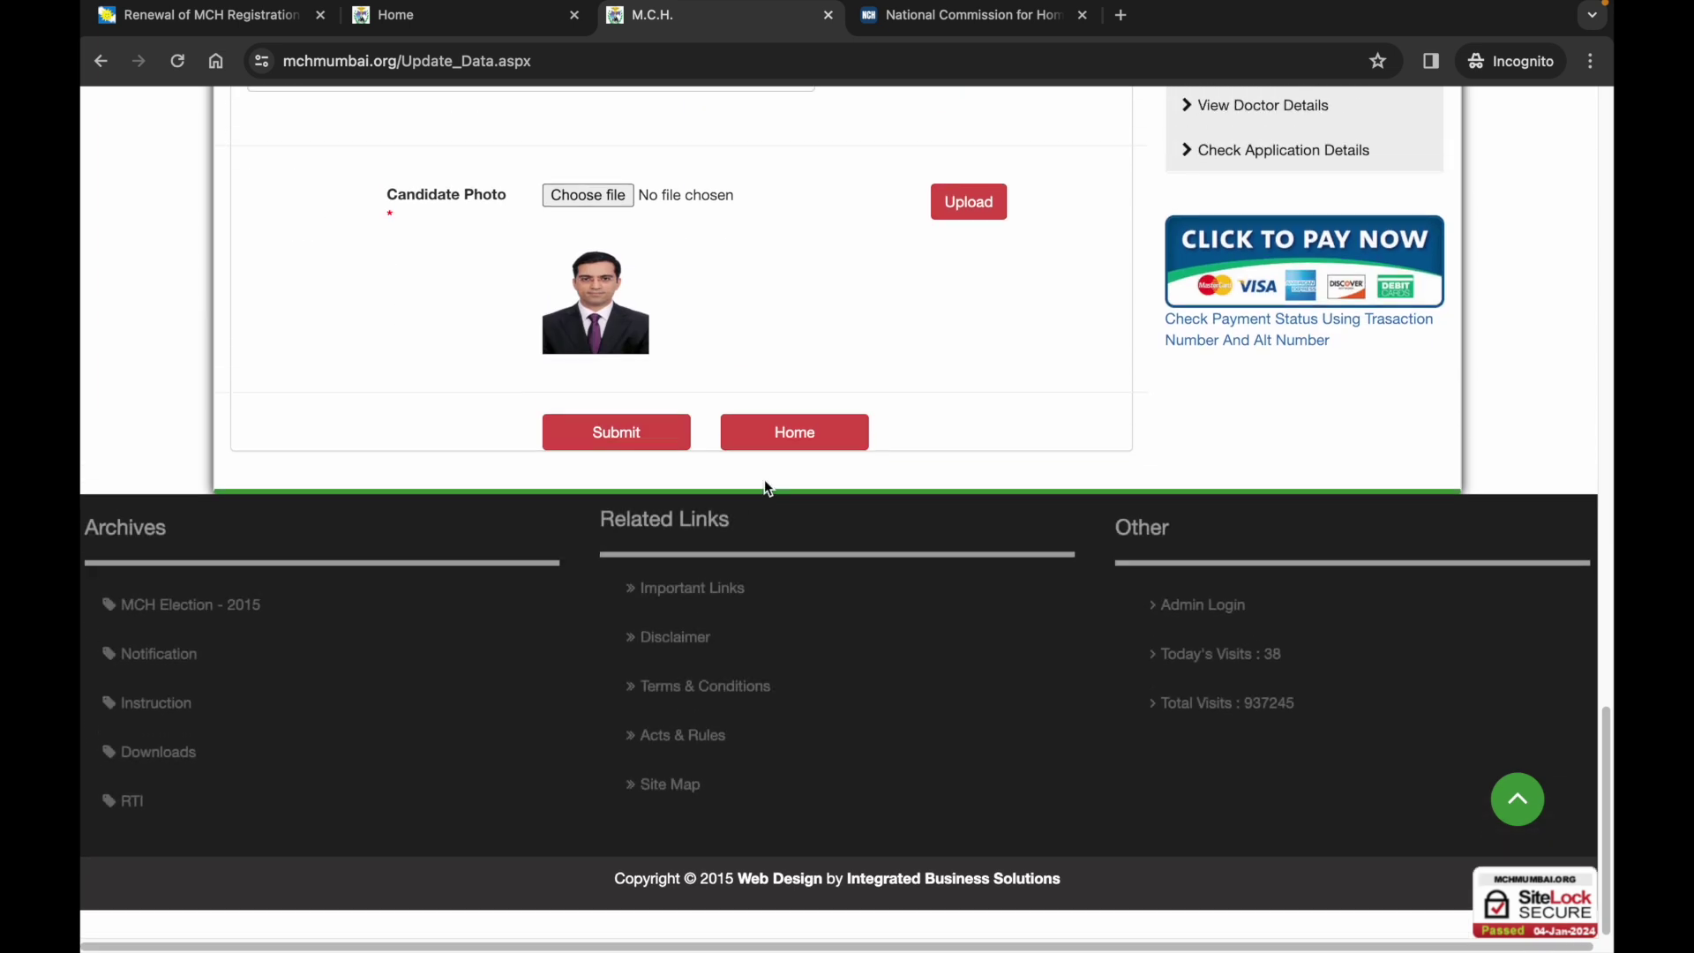
{"action": "left_click", "coordinate": [645, 480]}
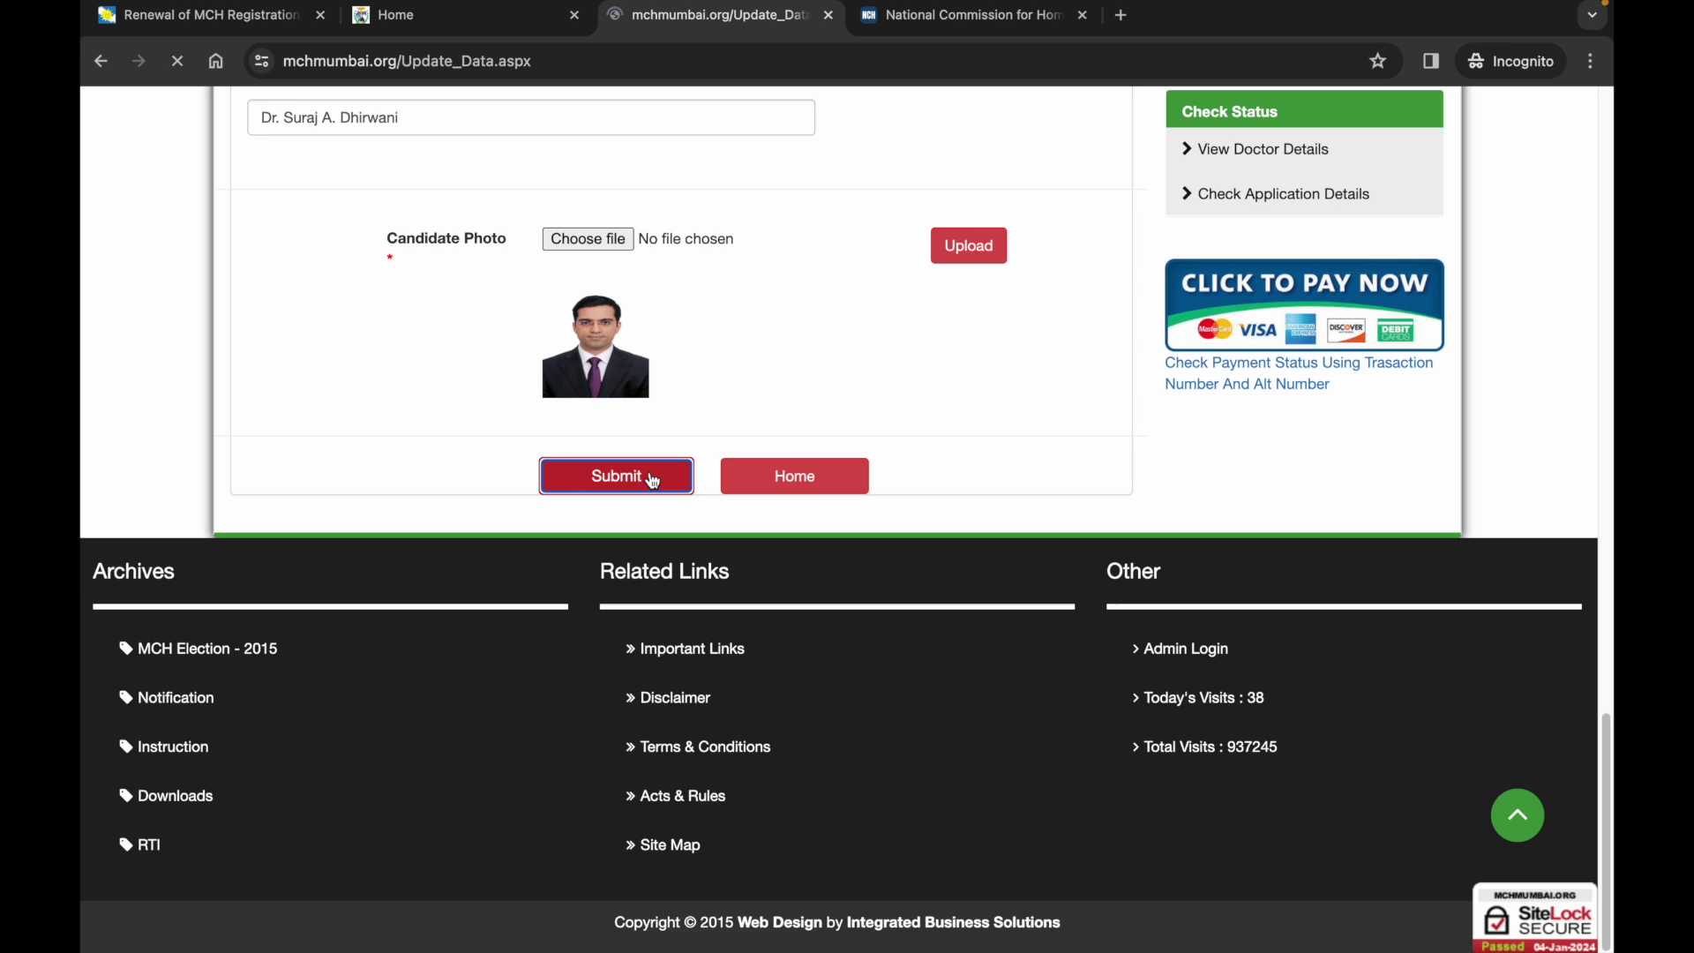
Highlight the 'Record Submitted Successfully !' confirmation, then scroll back to the top of the page.
{"action": "scroll", "coordinate": [812, 499], "scroll_direction": "down", "scroll_amount": 5}
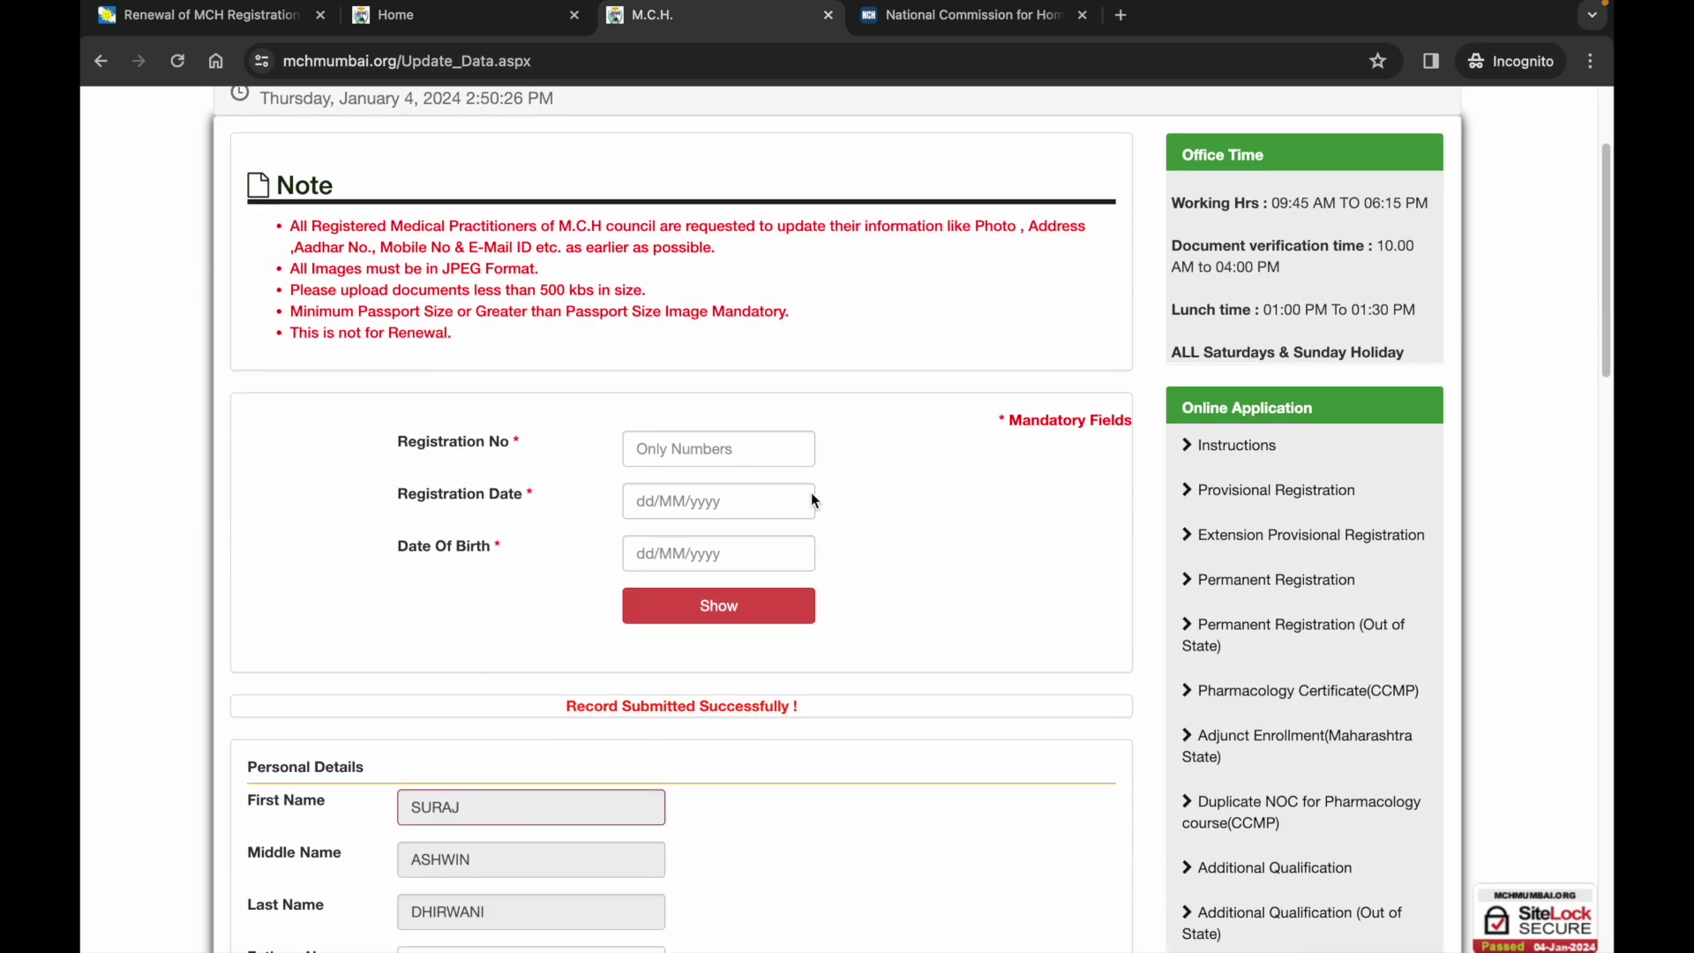
{"action": "left_click_drag", "start_coordinate": [573, 494], "coordinate": [833, 494]}
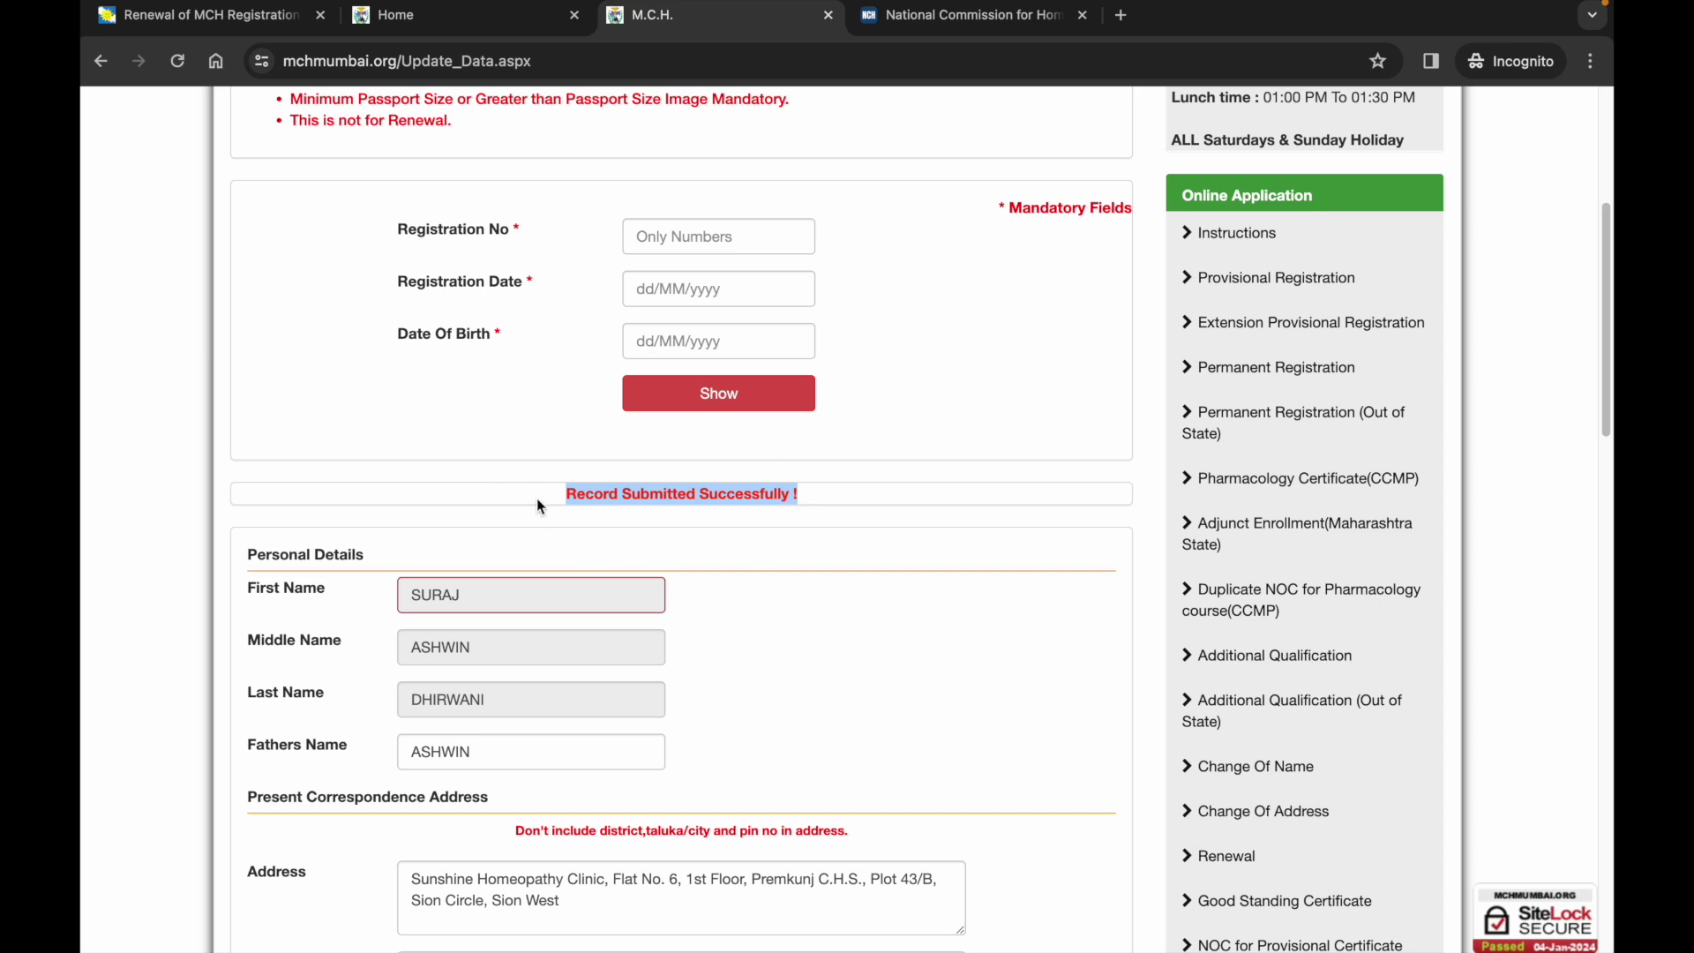
{"action": "left_click", "coordinate": [648, 534]}
{"action": "scroll", "coordinate": [649, 535], "scroll_direction": "down", "scroll_amount": 1}
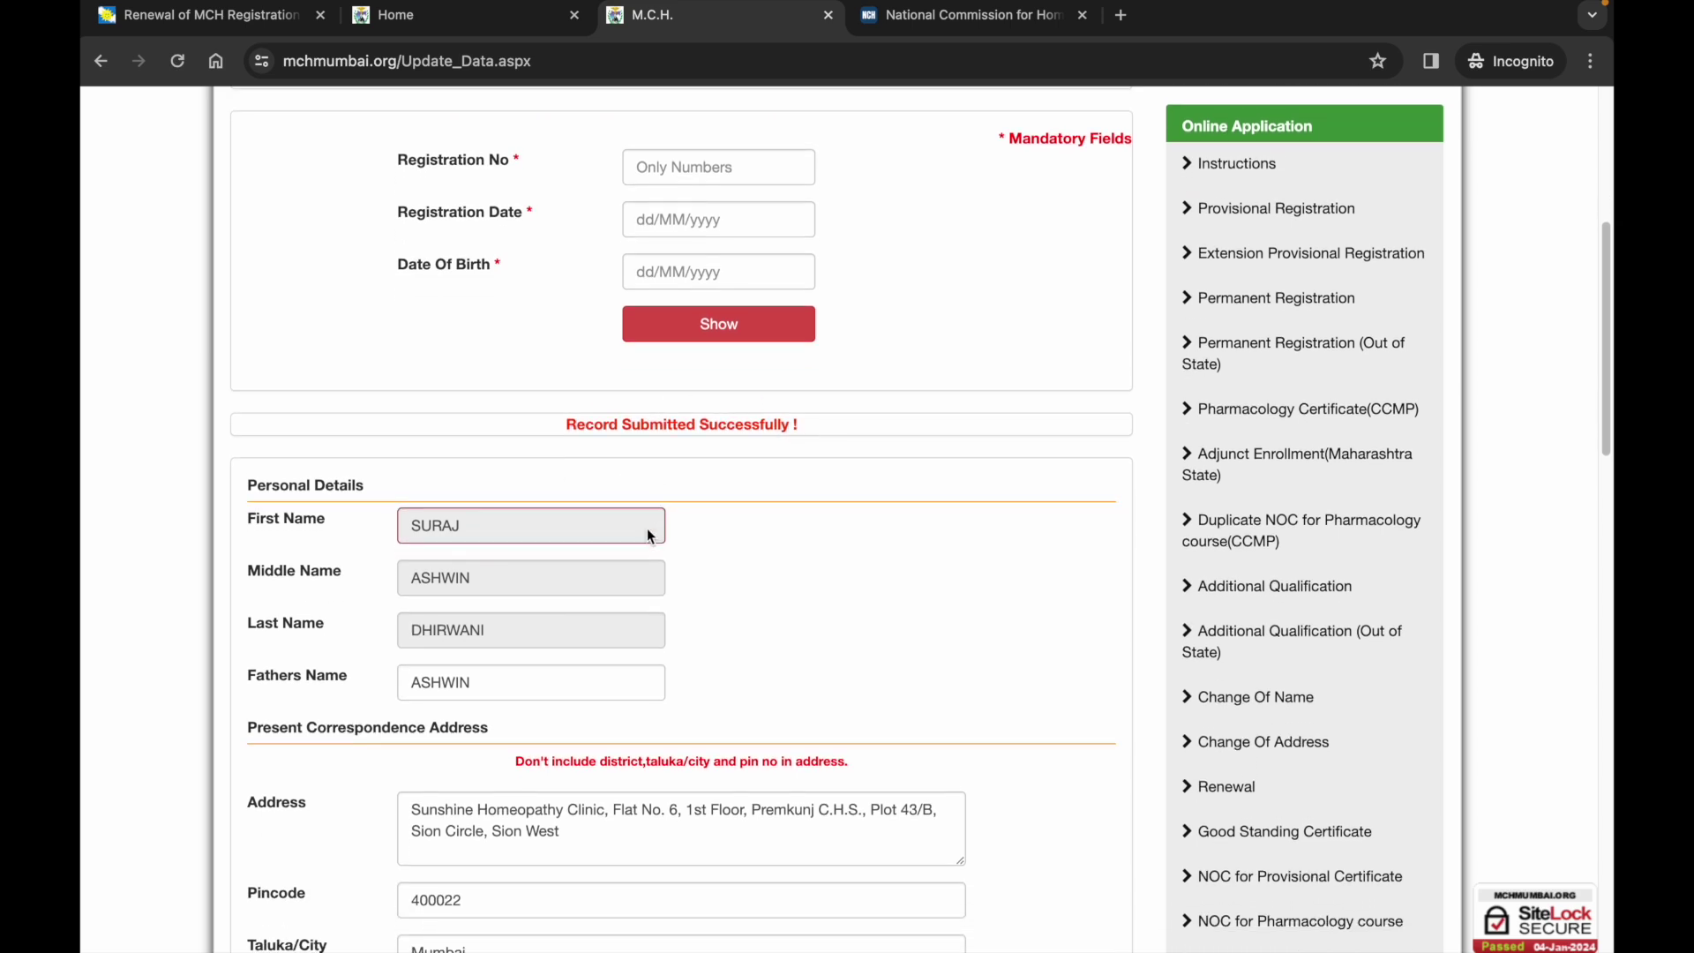
{"action": "scroll", "coordinate": [865, 473], "scroll_direction": "down", "scroll_amount": 1}
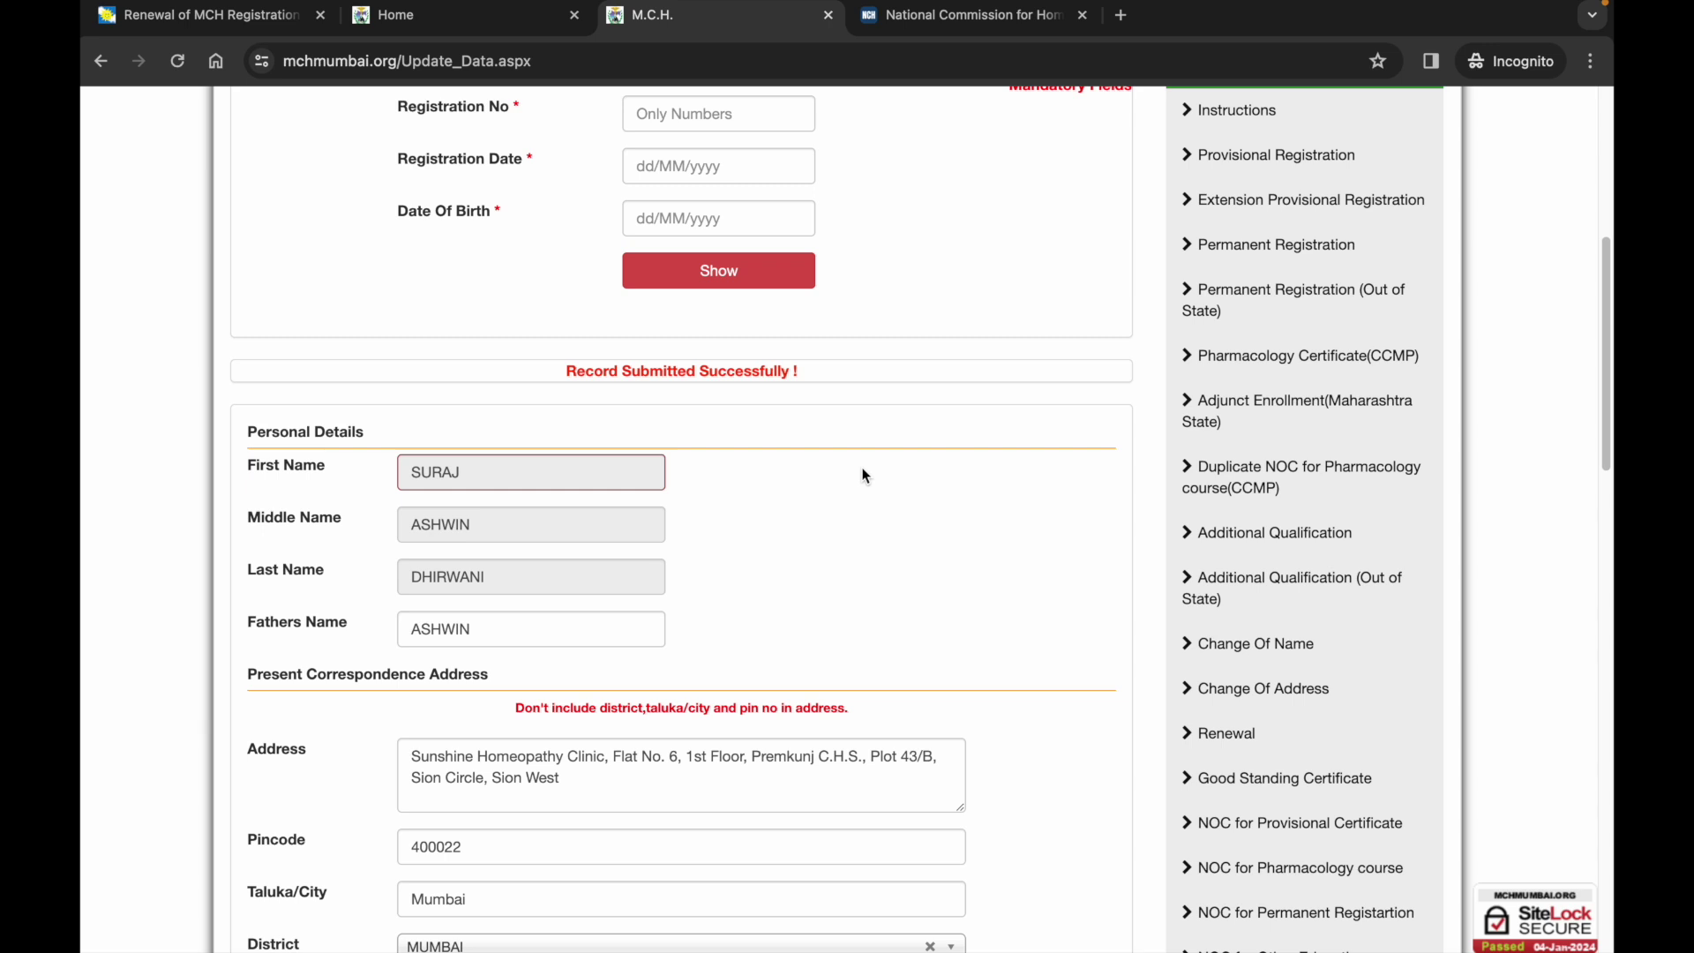
{"action": "scroll", "coordinate": [830, 580], "scroll_direction": "down", "scroll_amount": 3}
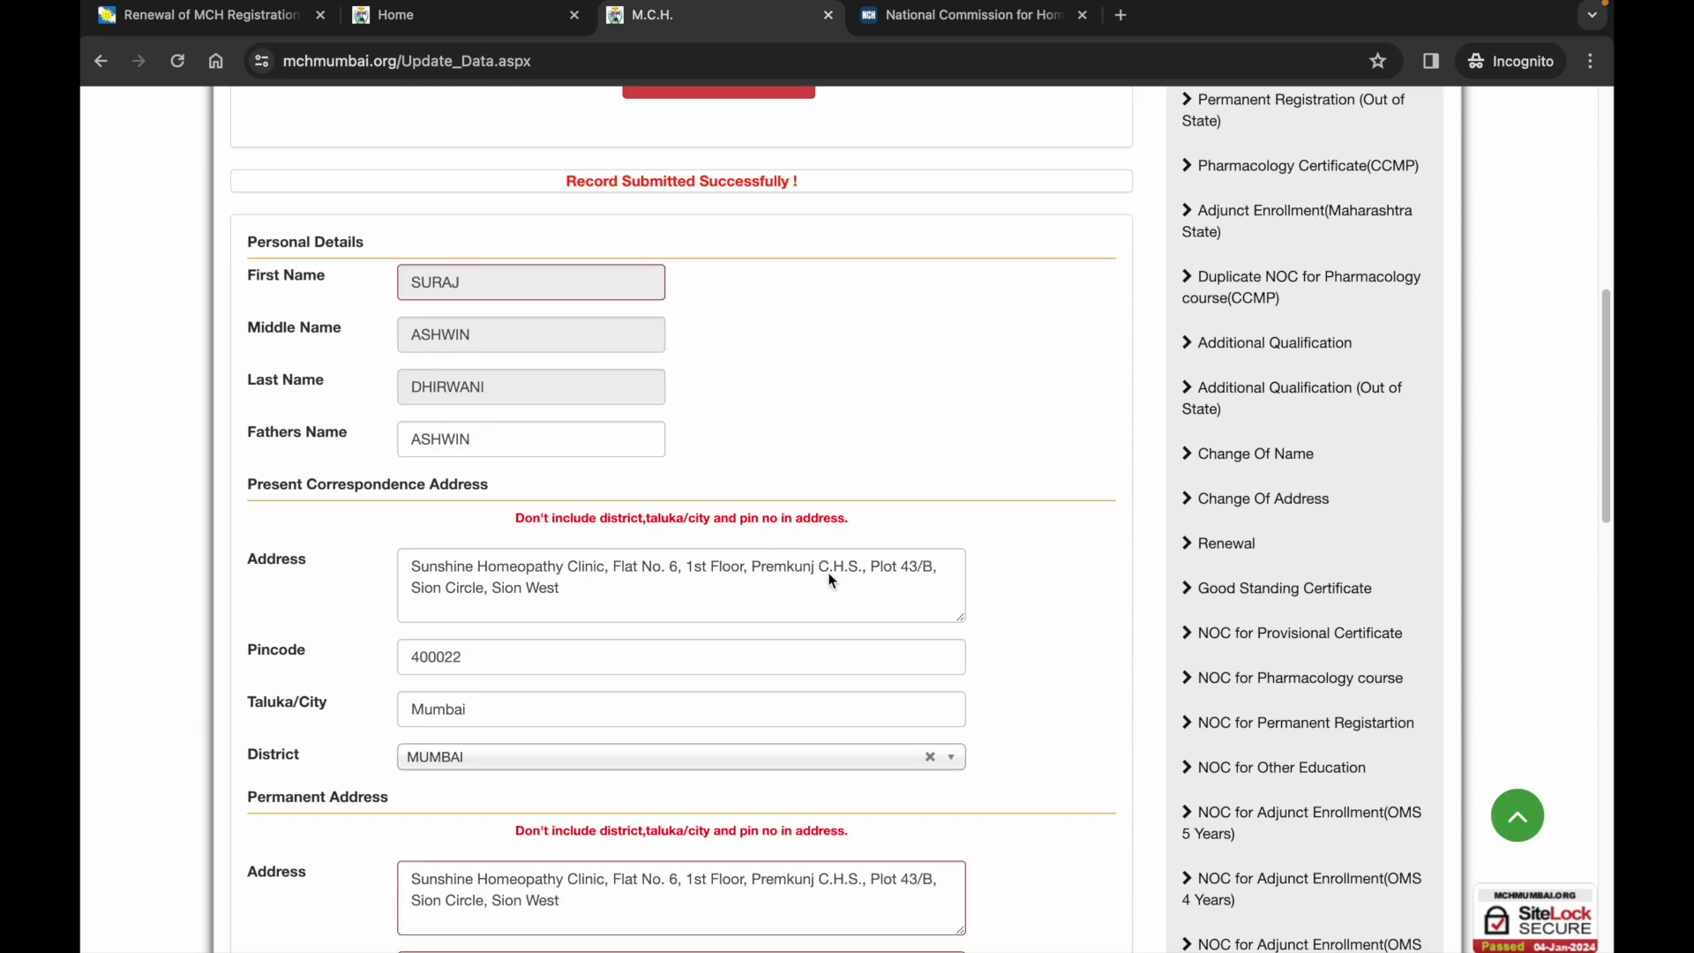
{"action": "scroll", "coordinate": [830, 580], "scroll_direction": "up", "scroll_amount": 3}
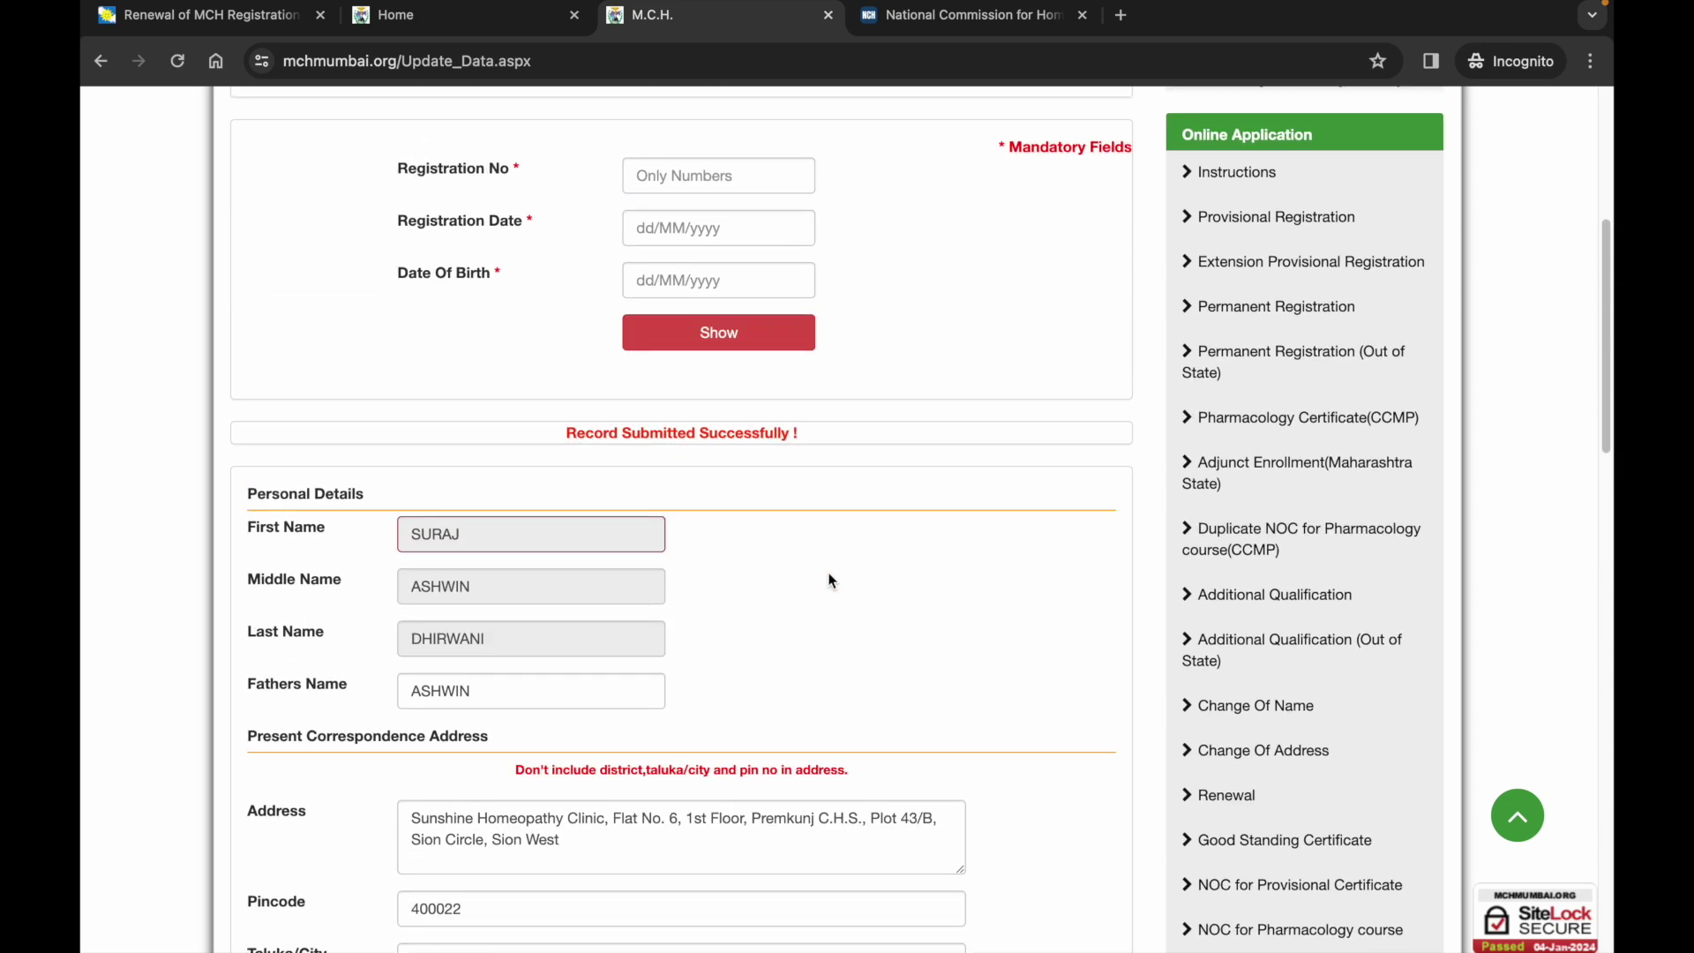
{"action": "scroll", "coordinate": [830, 580], "scroll_direction": "up", "scroll_amount": 2}
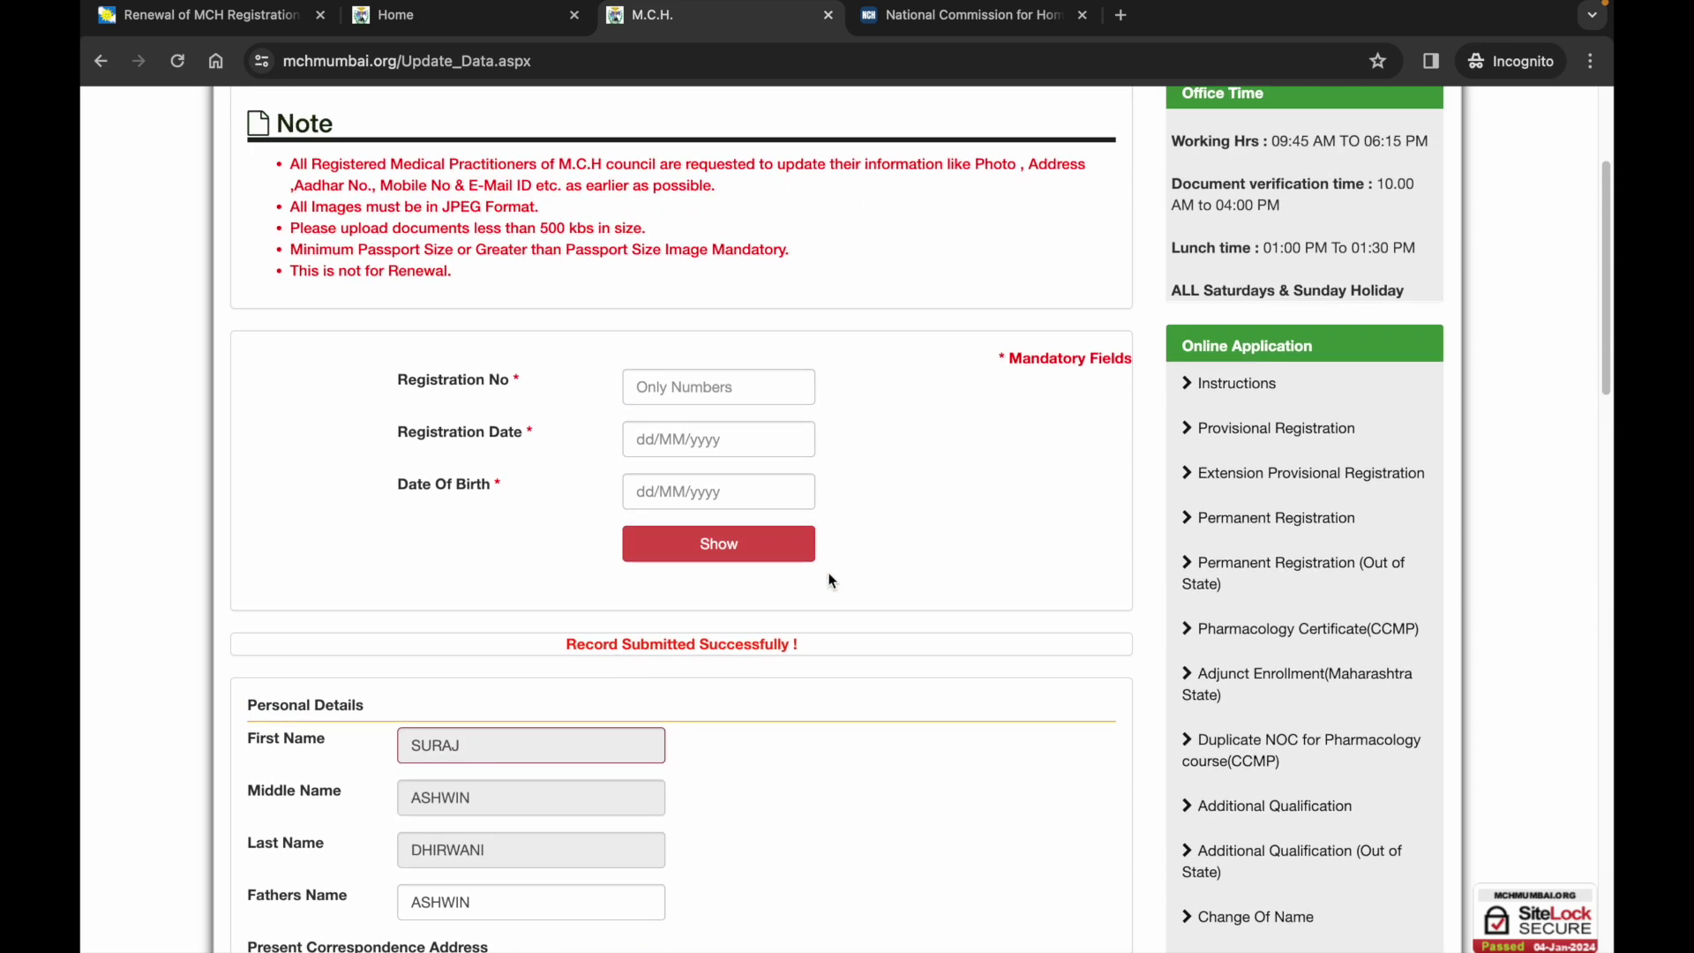
{"action": "scroll", "coordinate": [829, 580], "scroll_direction": "up", "scroll_amount": 2}
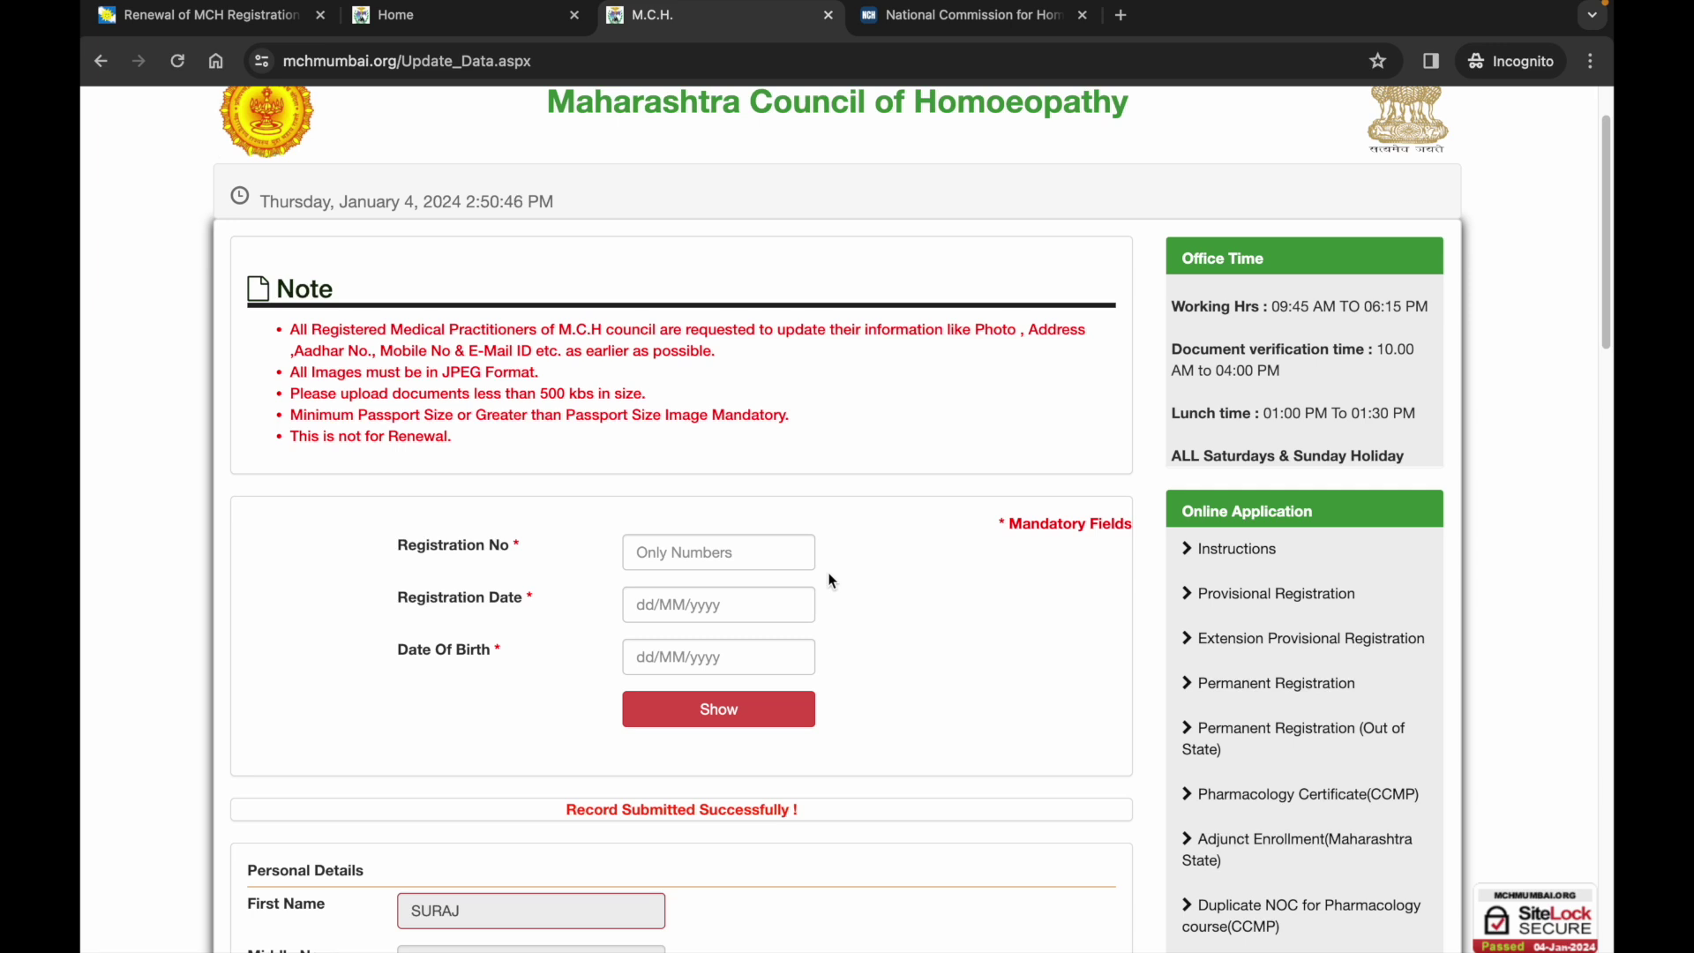
{"action": "scroll", "coordinate": [829, 580], "scroll_direction": "up", "scroll_amount": 1}
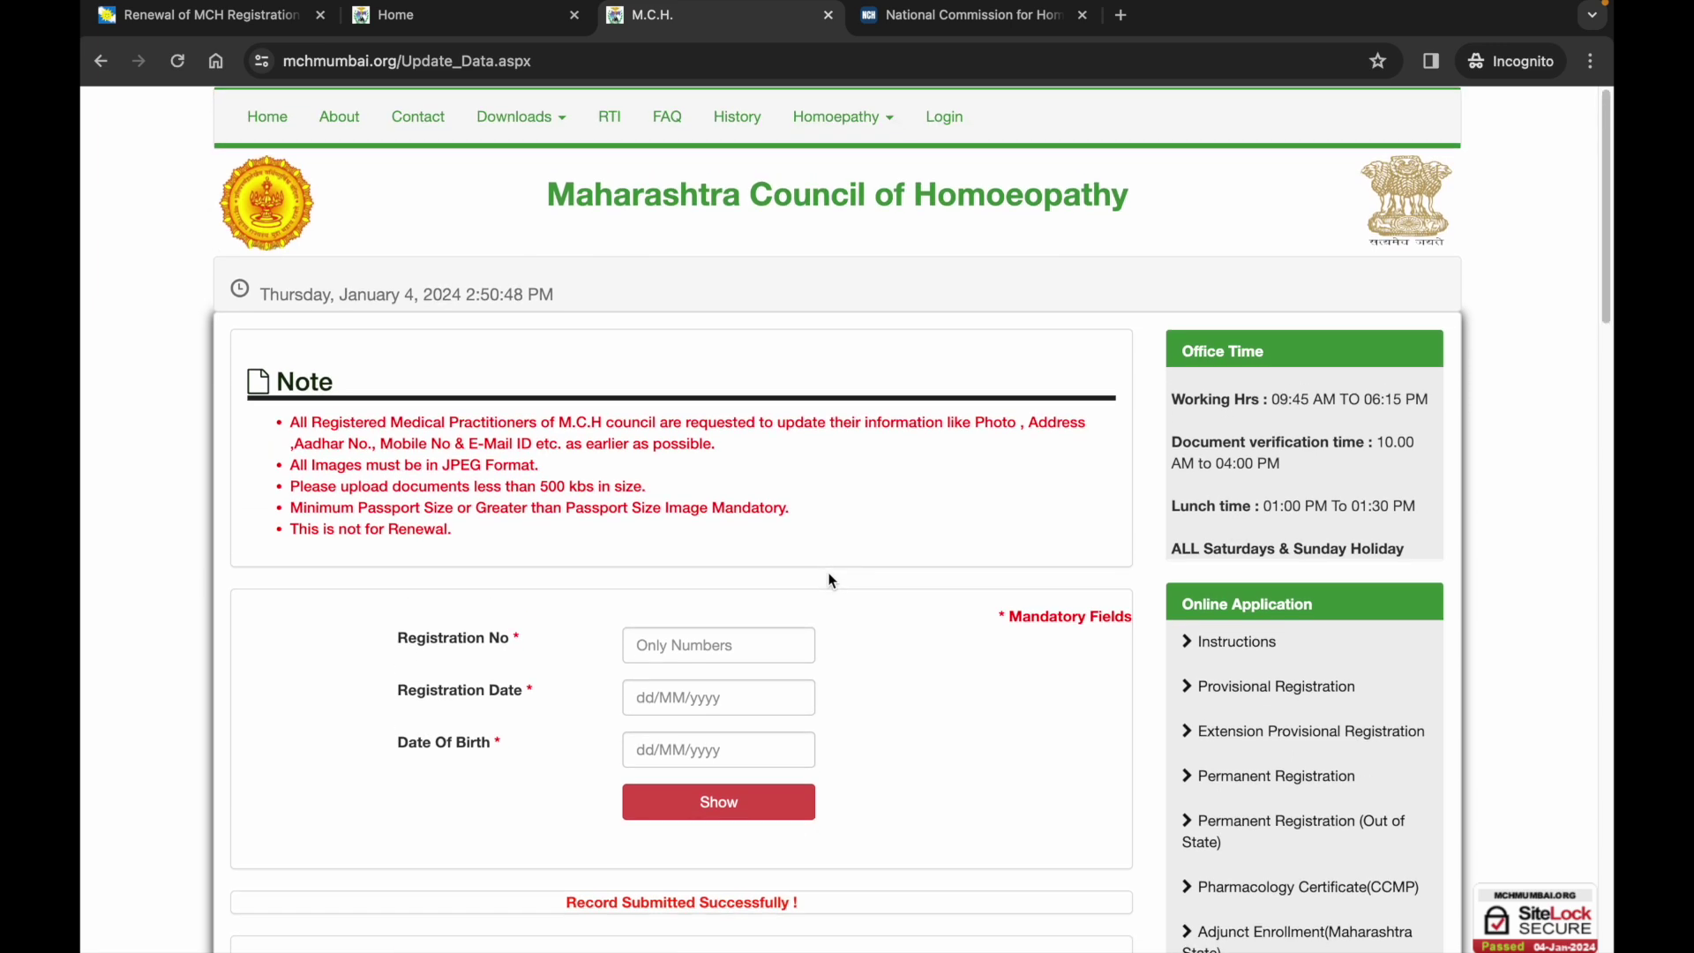